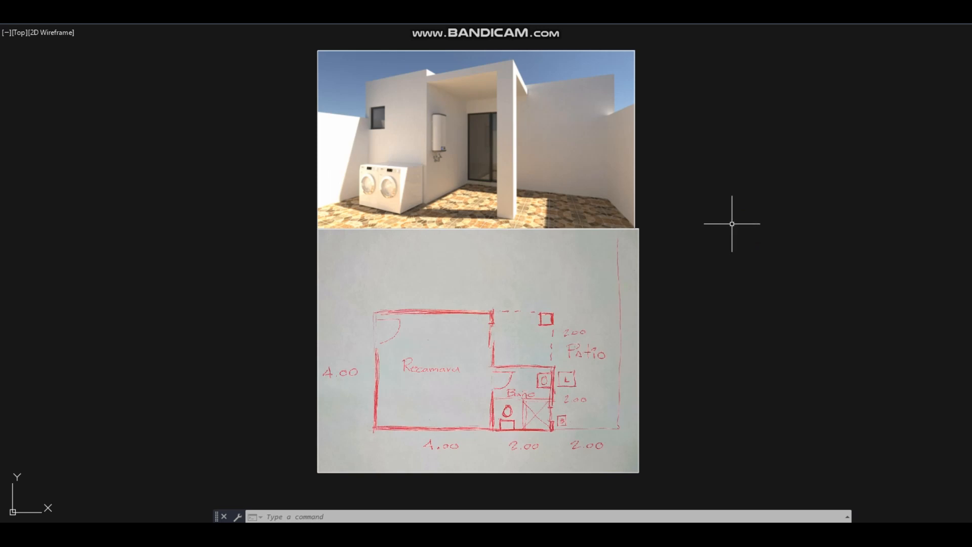
# Draw a rectangle 15 long by 6 wide as the plot outline
pyautogui.moveTo(730, 240); pyautogui.dragTo(685, 242, button='middle')
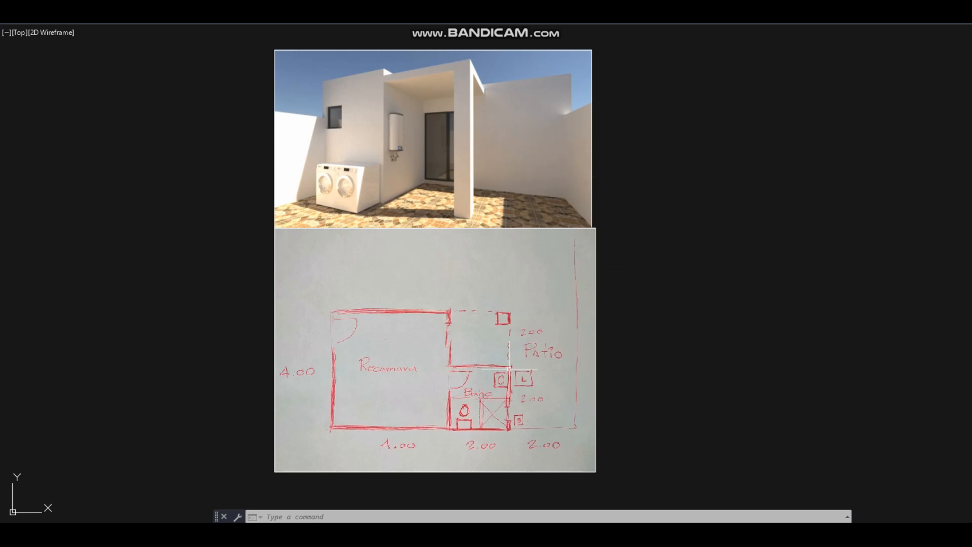
pyautogui.moveTo(893, 264); pyautogui.dragTo(808, 268, button='middle')
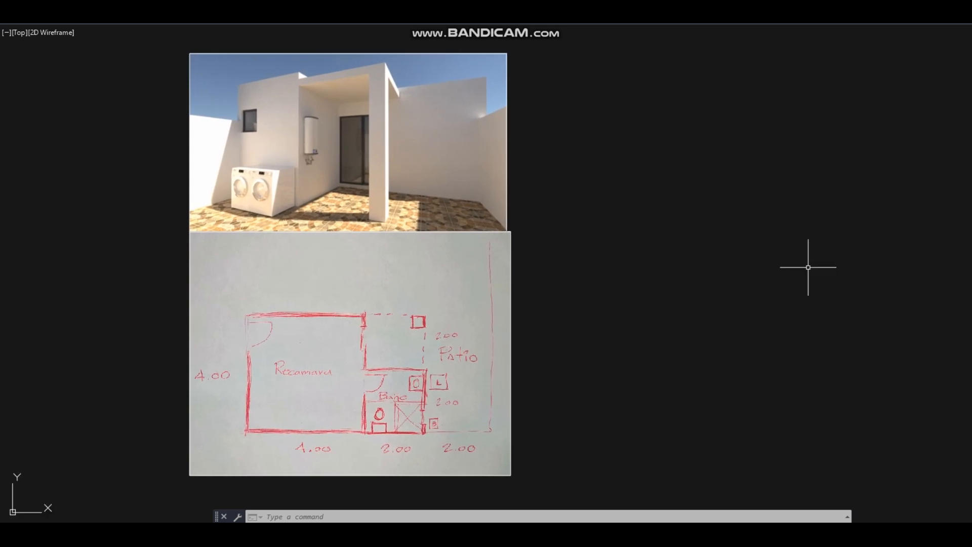
pyautogui.moveTo(825, 279); pyautogui.dragTo(796, 283, button='middle')
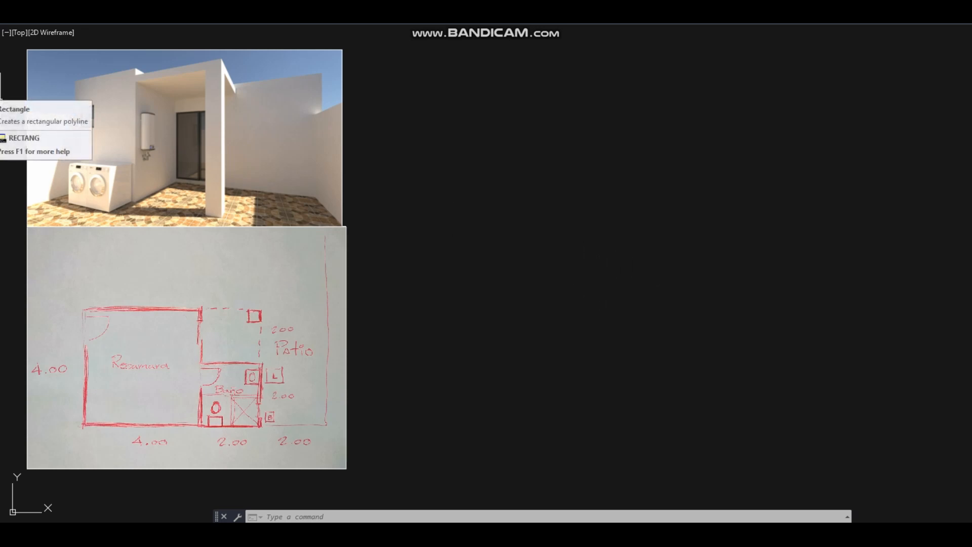
pyautogui.click(3, 88)
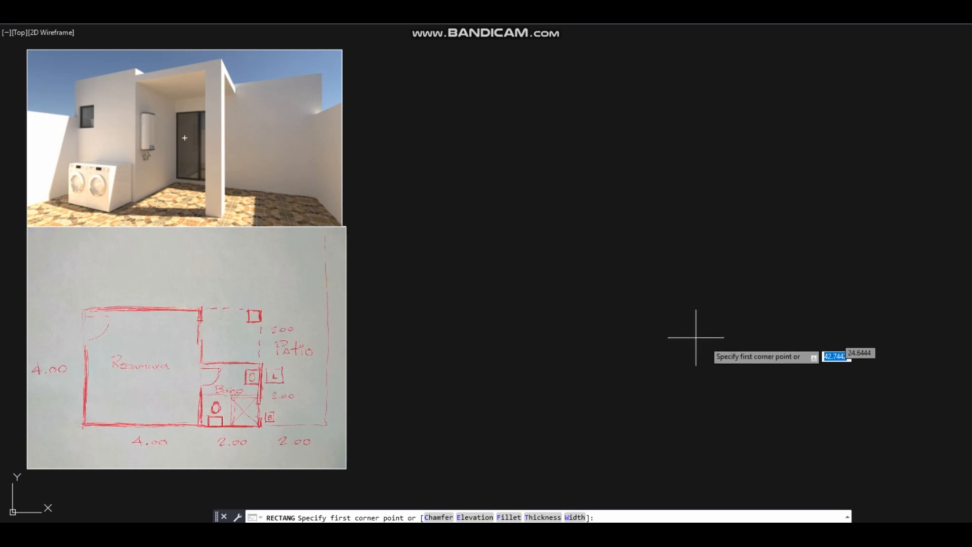
pyautogui.click(806, 399)
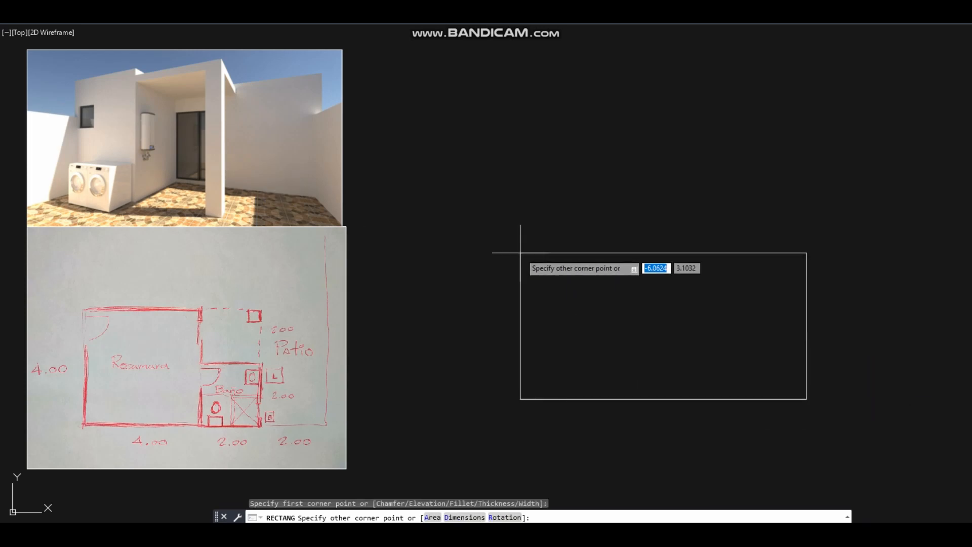
pyautogui.write('d')
pyautogui.press('Return')
pyautogui.write('15')
pyautogui.press('Return')
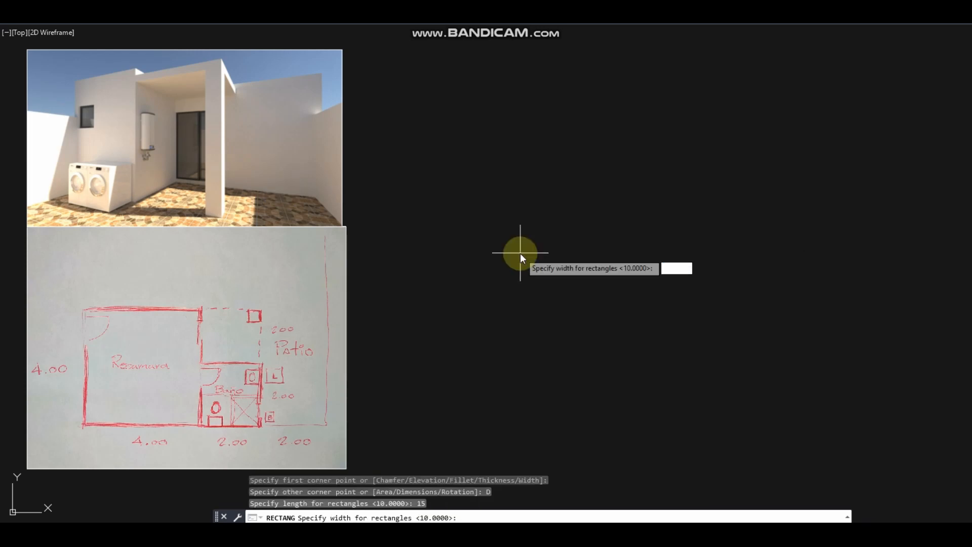
pyautogui.write('6')
pyautogui.press('Return')
pyautogui.click(532, 252)
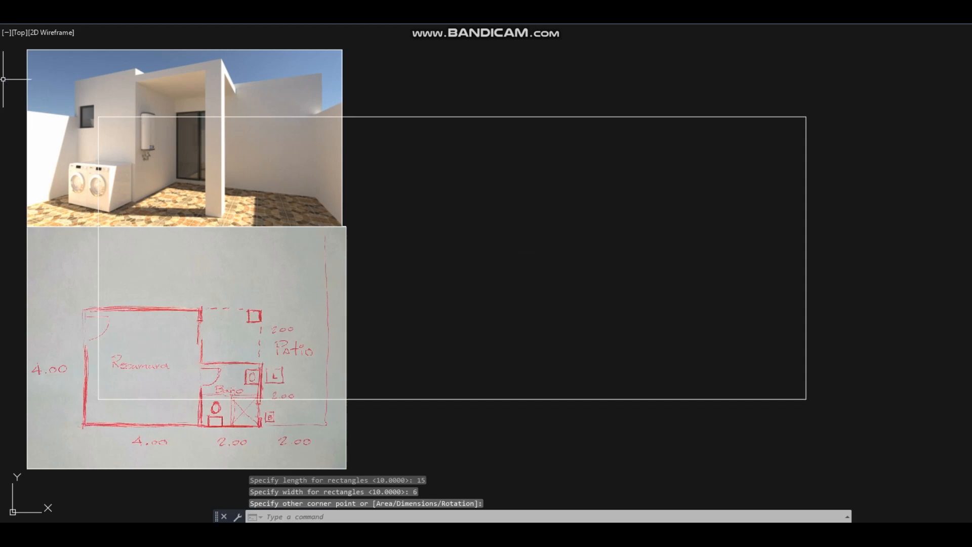
# Move the plot rectangle horizontally to the right so it clears the reference photo and sketch
pyautogui.write('m')
pyautogui.press('Return')
pyautogui.click(526, 186)
pyautogui.click(435, 50)
pyautogui.press('Return')
pyautogui.click(440, 170)
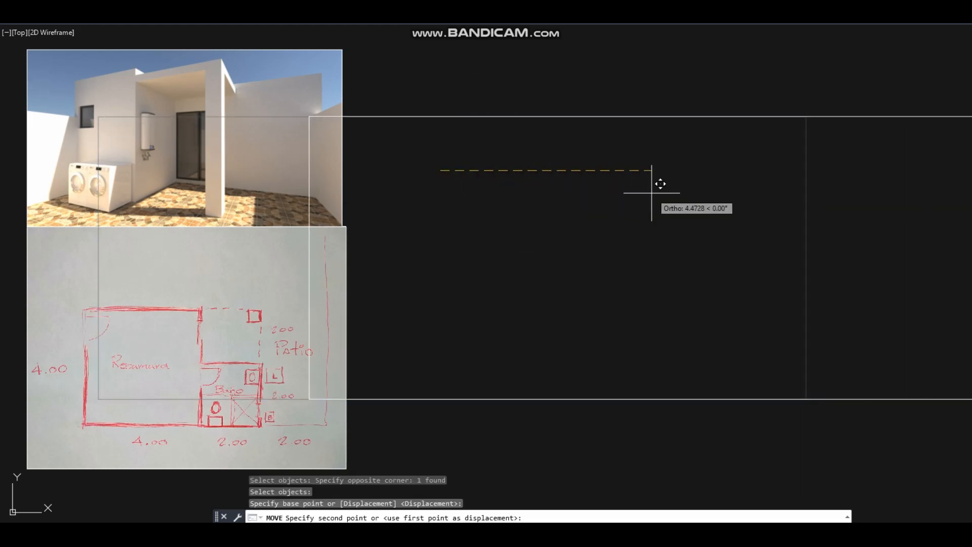
pyautogui.click(707, 198)
pyautogui.scroll(-3, 646, 214)
pyautogui.moveTo(646, 214)
pyautogui.mouseDown(button='middle')
pyautogui.moveTo(571, 226)
pyautogui.moveTo(546, 213)
pyautogui.mouseUp(button='middle')
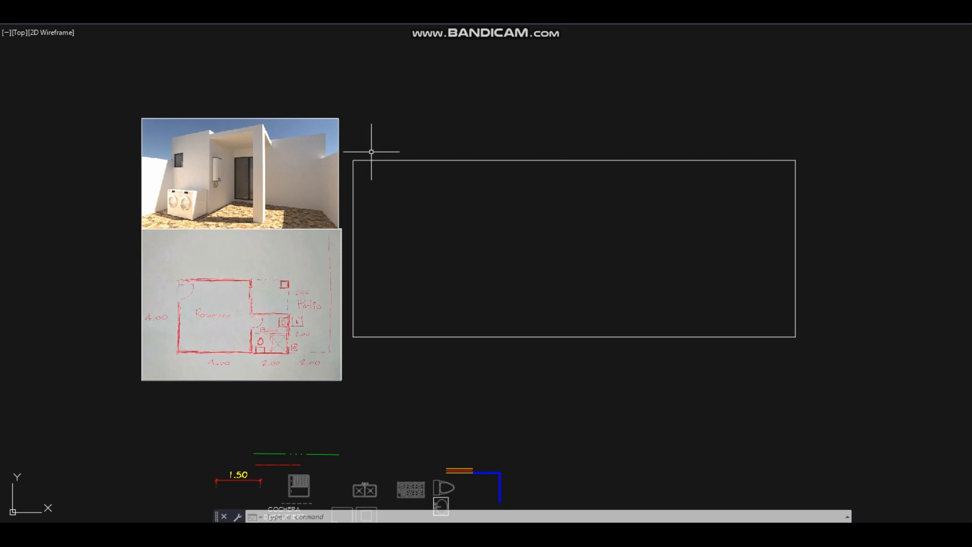
# Match the properties of the green dash-dot sample line onto the plot rectangle
pyautogui.click(215, 24)
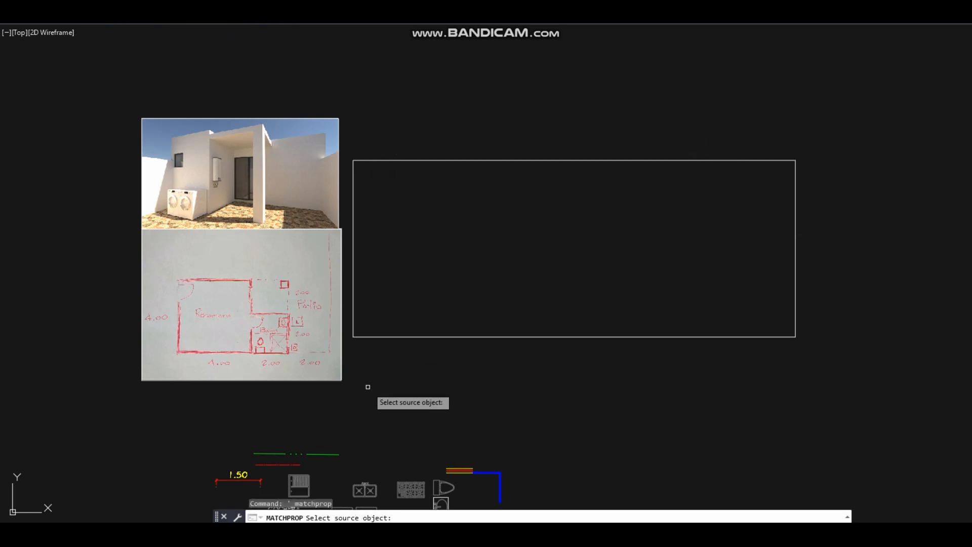
pyautogui.click(334, 454)
pyautogui.scroll(2, 450, 316)
pyautogui.click(508, 393)
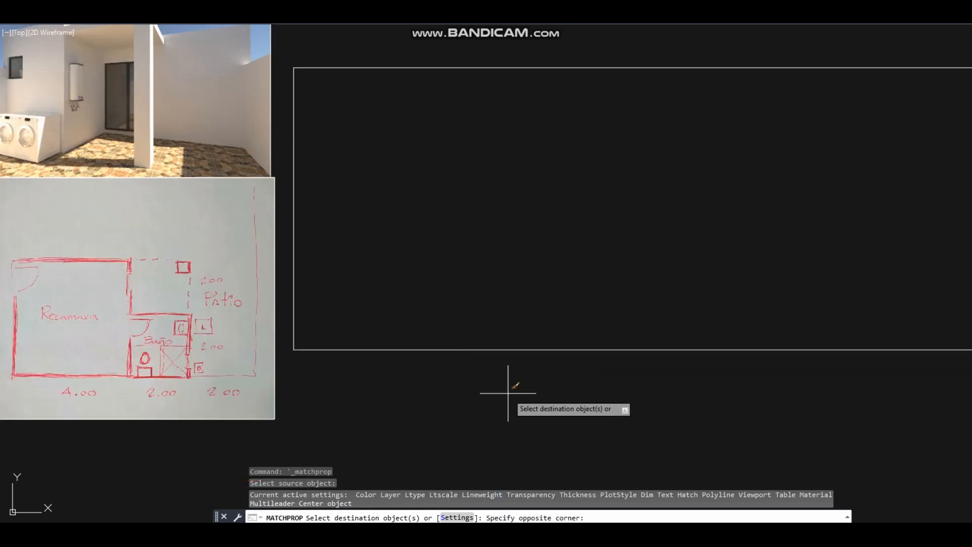
pyautogui.click(459, 291)
pyautogui.moveTo(567, 276); pyautogui.dragTo(440, 289, button='middle')
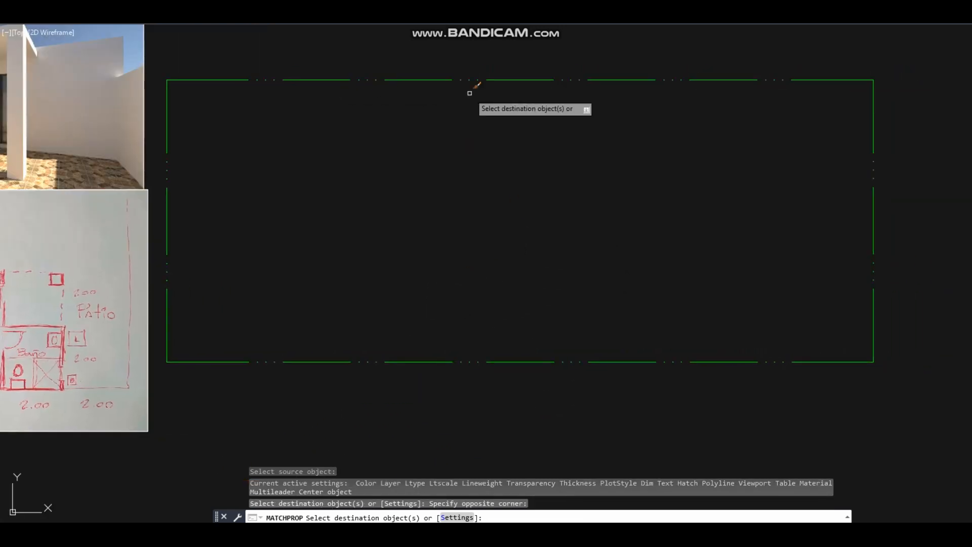
pyautogui.rightClick(583, 153)
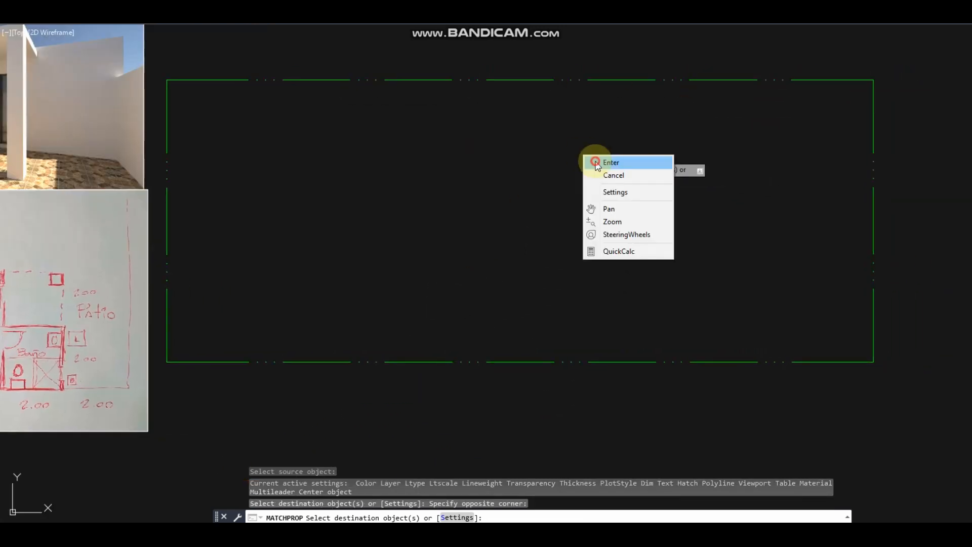
pyautogui.click(604, 158)
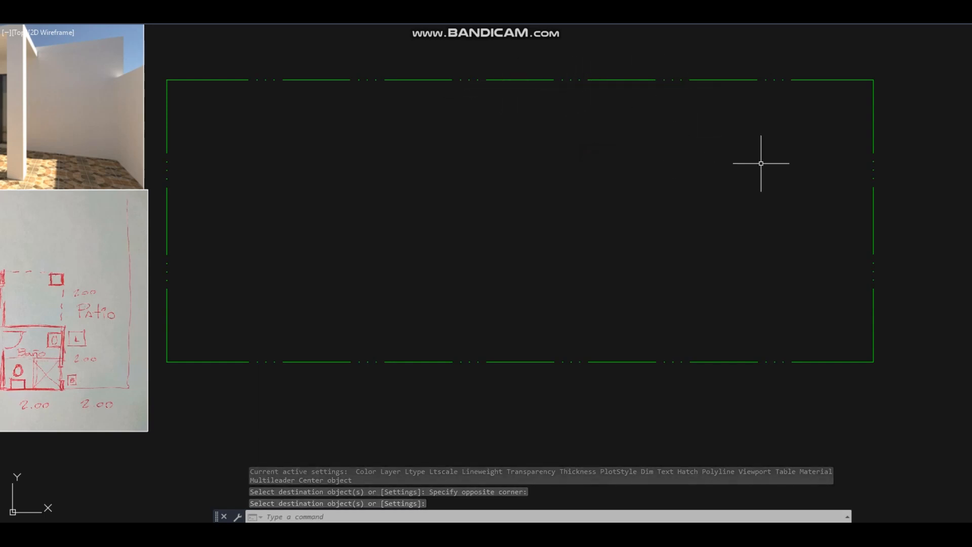
# Add linear dimensions to the plot rectangle's right side and top side
pyautogui.click(970, 78)
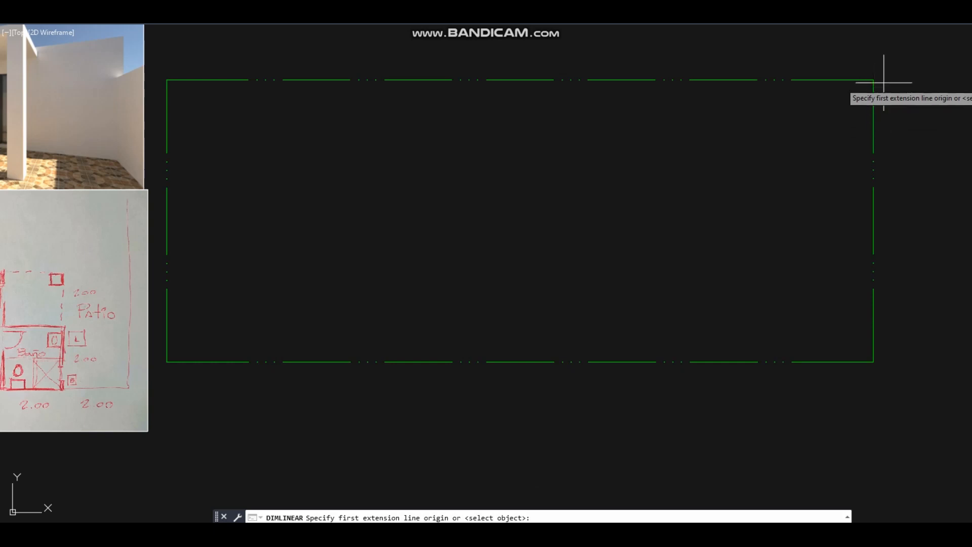
pyautogui.click(873, 79)
pyautogui.click(873, 361)
pyautogui.click(901, 348)
pyautogui.rightClick(836, 107)
pyautogui.click(838, 107)
pyautogui.click(873, 79)
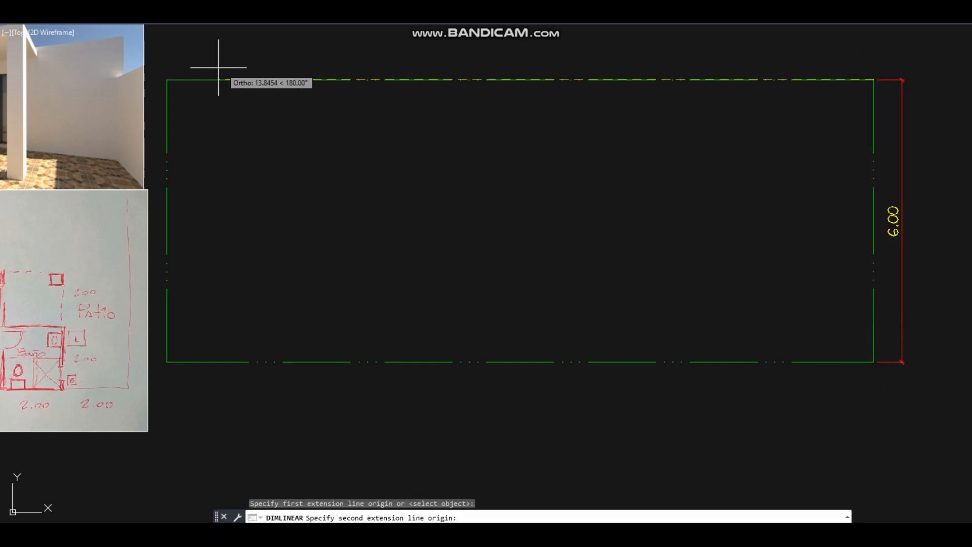
pyautogui.click(167, 80)
pyautogui.click(216, 60)
# Examine the hand-drawn plan's room layout and written dimensions beside the plot outline
pyautogui.moveTo(538, 116); pyautogui.dragTo(517, 128, button='middle')
pyautogui.scroll(-2, 518, 129)
pyautogui.moveTo(586, 158); pyautogui.dragTo(585, 175, button='middle')
pyautogui.scroll(2, 582, 241)
pyautogui.moveTo(551, 225); pyautogui.dragTo(618, 245, button='middle')
pyautogui.scroll(-2, 618, 245)
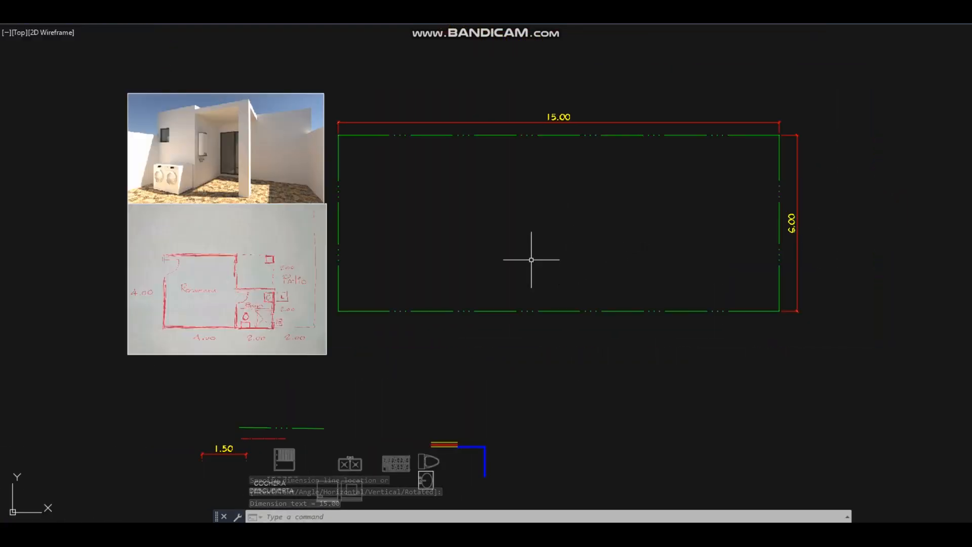
pyautogui.scroll(2, 532, 258)
pyautogui.moveTo(531, 259); pyautogui.dragTo(587, 262, button='middle')
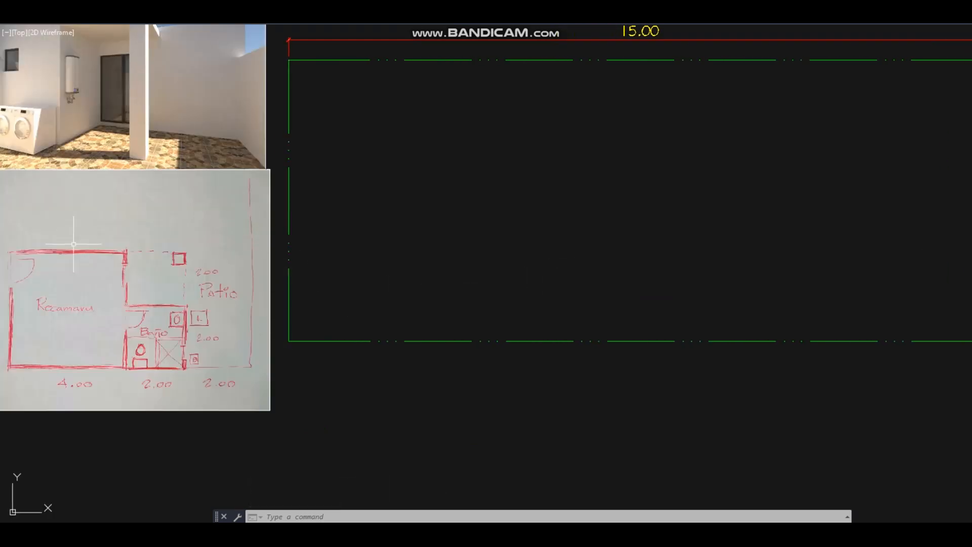
pyautogui.moveTo(138, 320); pyautogui.dragTo(160, 305, button='middle')
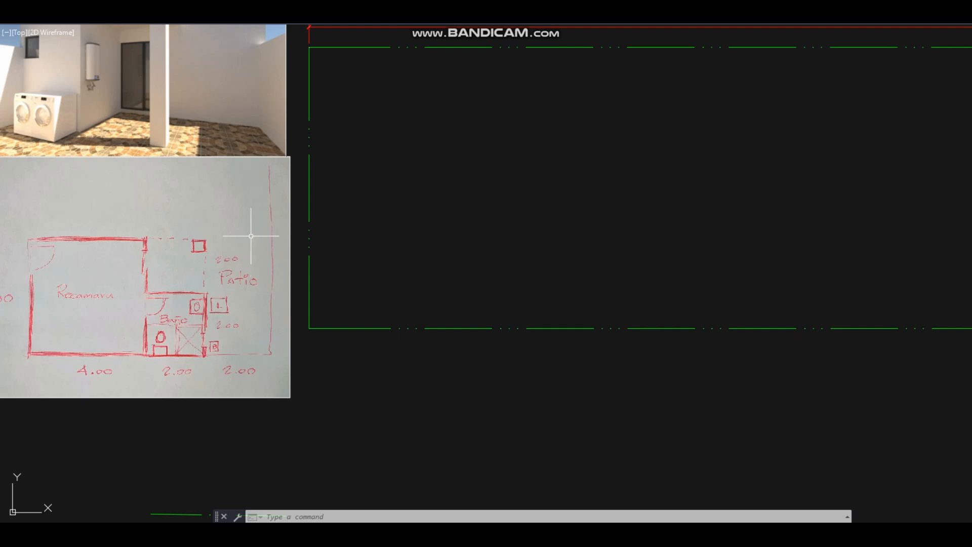
pyautogui.moveTo(744, 307); pyautogui.dragTo(690, 314, button='middle')
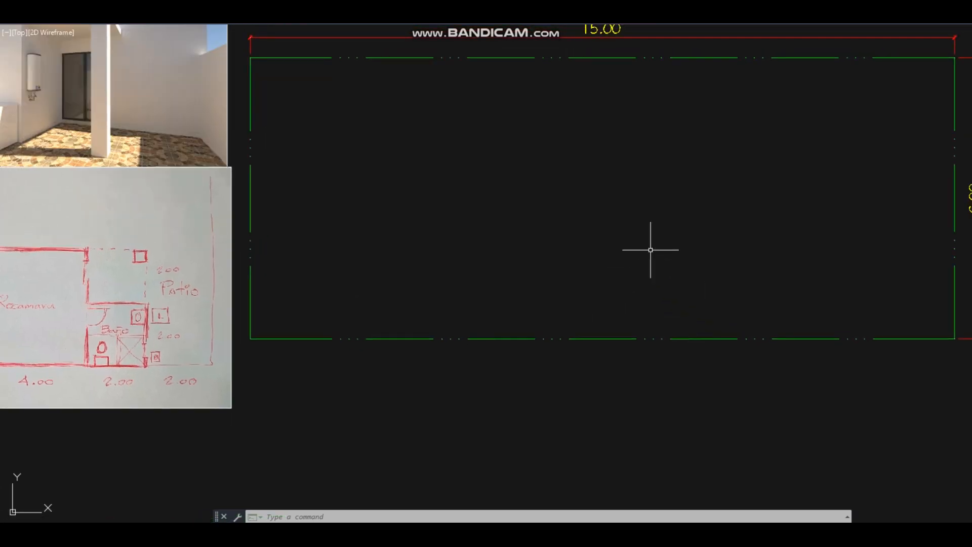
# Draw a vertical line from the plot's lower-right corner along its right side, extending past the 15.00 dimension
pyautogui.scroll(-2, 649, 250)
pyautogui.write('l')
pyautogui.press('Return')
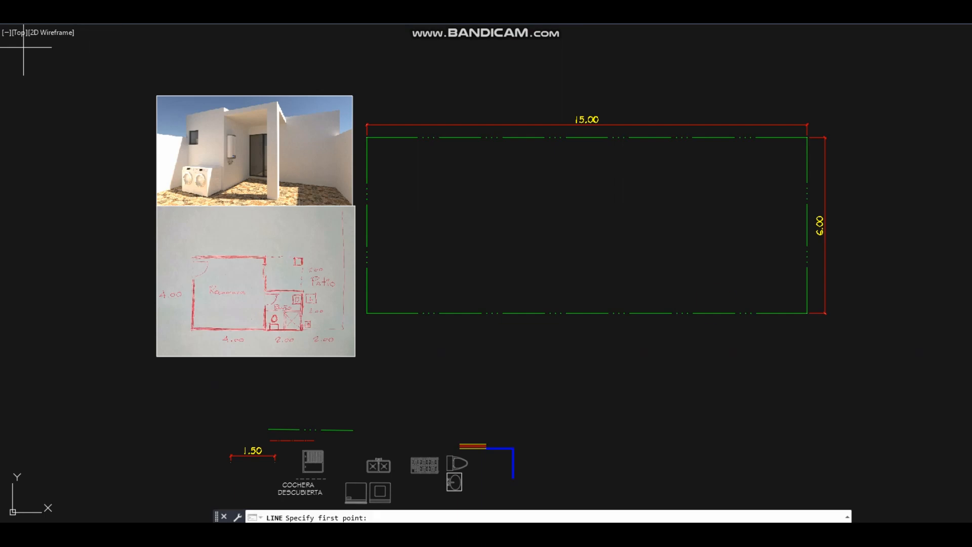
pyautogui.click(808, 313)
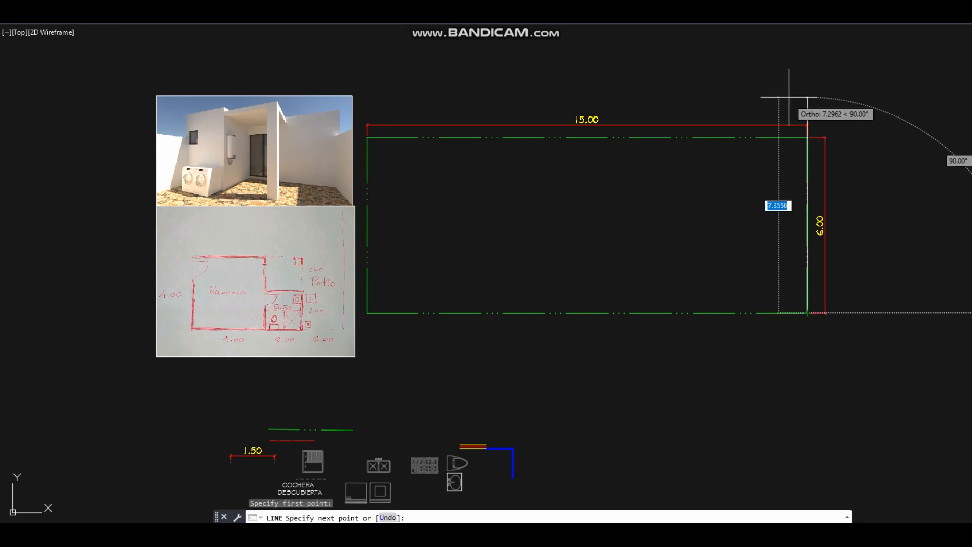
pyautogui.click(790, 70)
pyautogui.press('Return')
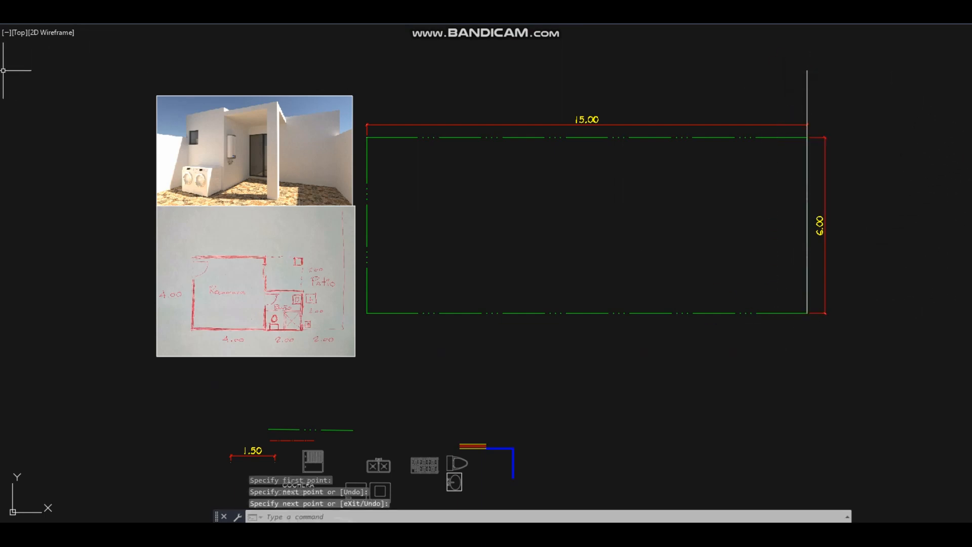
# Copy the vertical line on the plot's right edge 2 units to the left, following the patio width in the sketch
pyautogui.write('co')
pyautogui.press('Return')
pyautogui.click(815, 95)
pyautogui.click(782, 114)
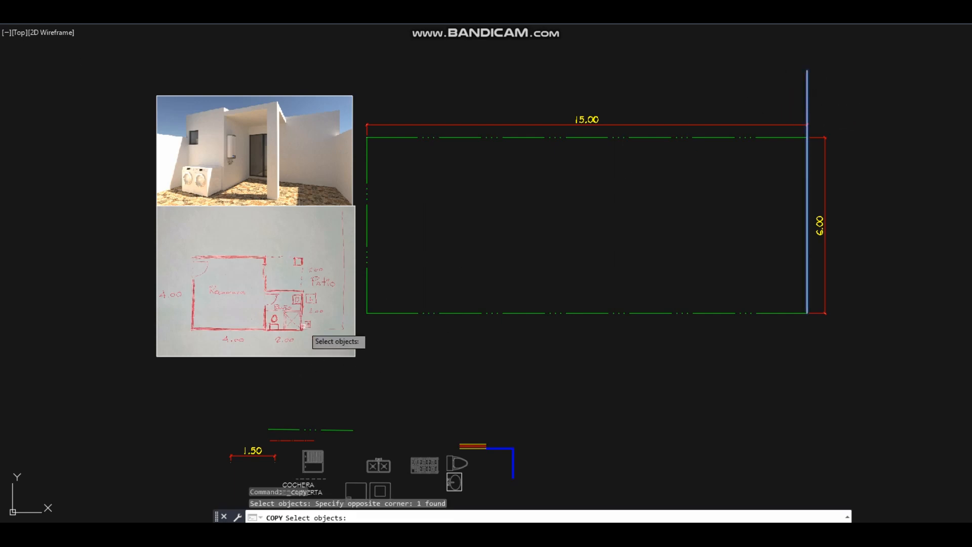
pyautogui.scroll(4, 306, 325)
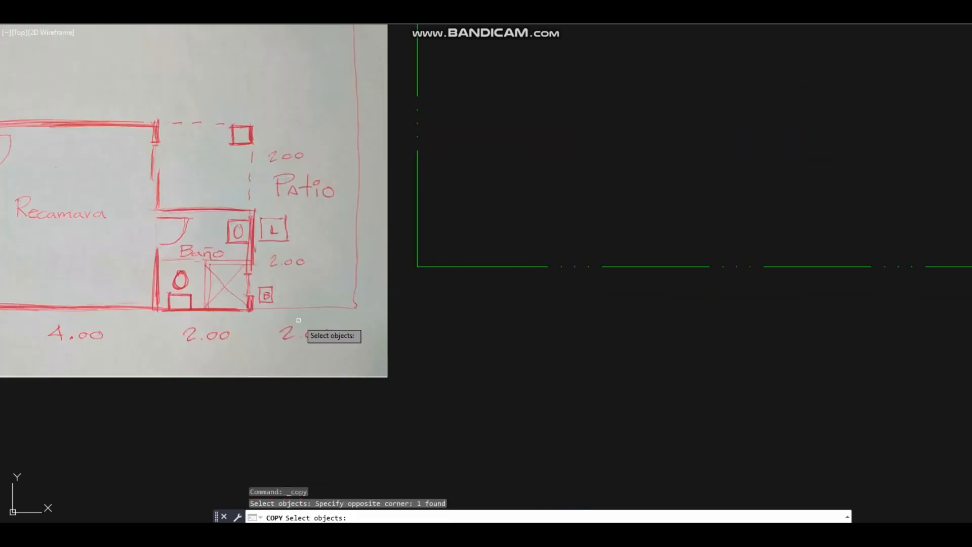
pyautogui.moveTo(302, 321); pyautogui.dragTo(356, 336, button='middle')
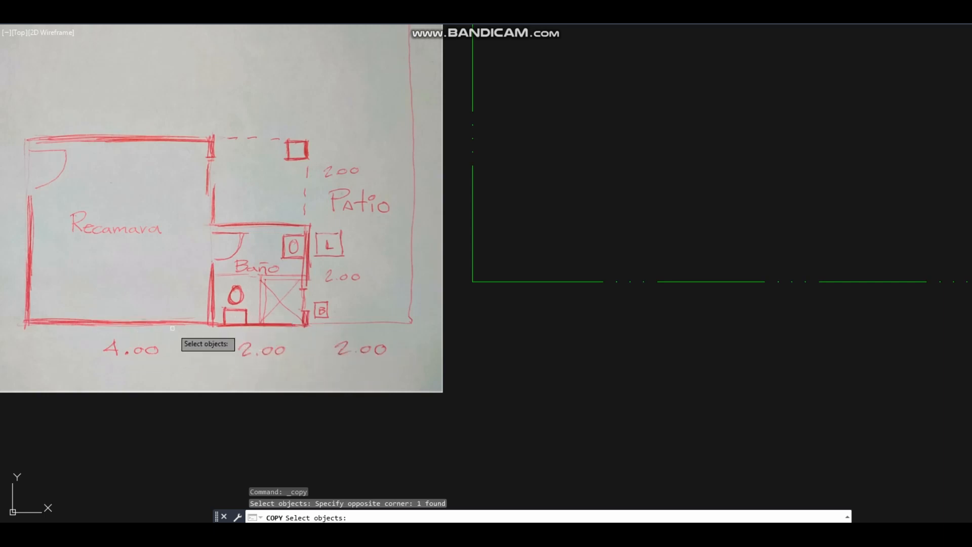
pyautogui.scroll(-3, 410, 328)
pyautogui.moveTo(604, 306); pyautogui.dragTo(543, 334, button='middle')
pyautogui.press('Return')
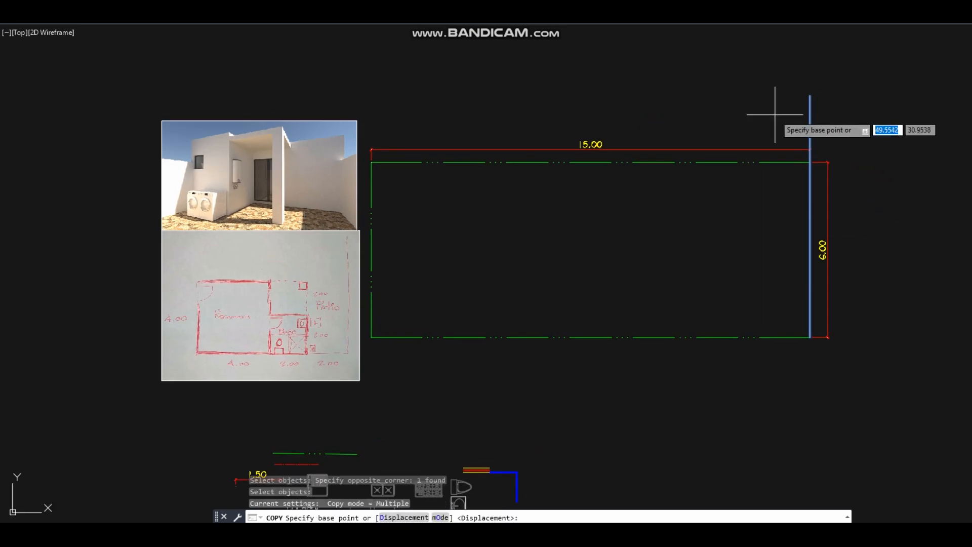
pyautogui.click(774, 114)
pyautogui.write('2')
pyautogui.press('Return')
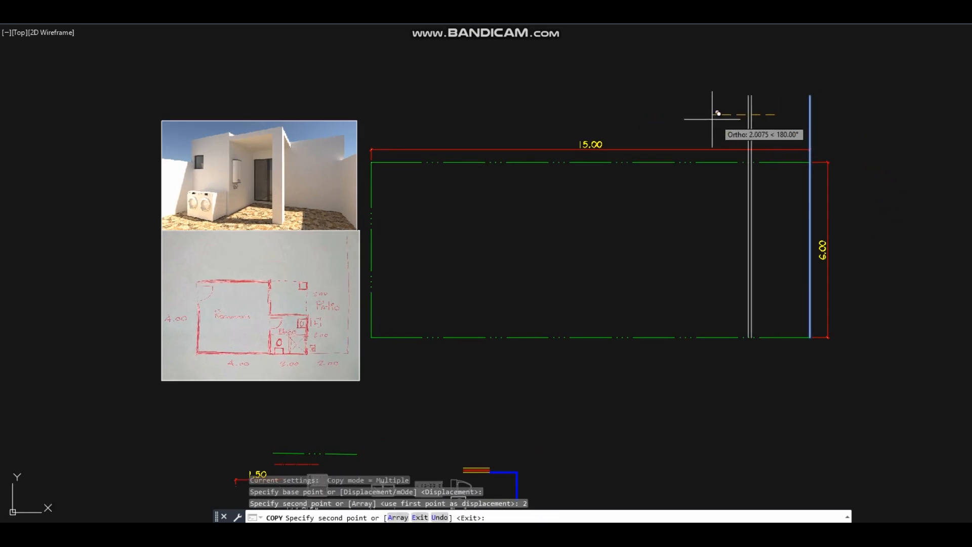
# Place a second copy of the right-edge line 4 units to its left and finish copying
pyautogui.write('4')
pyautogui.press('Return')
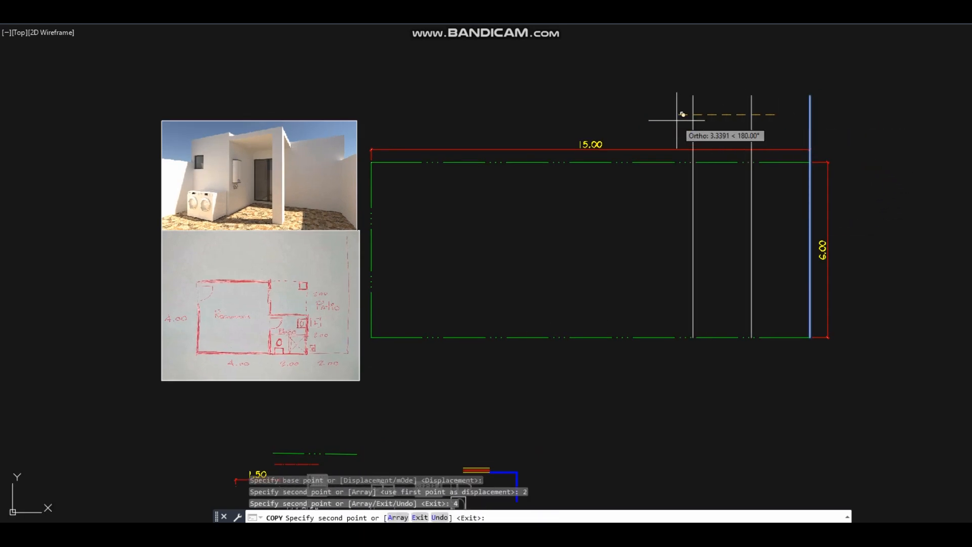
pyautogui.press('Return')
pyautogui.rightClick(609, 119)
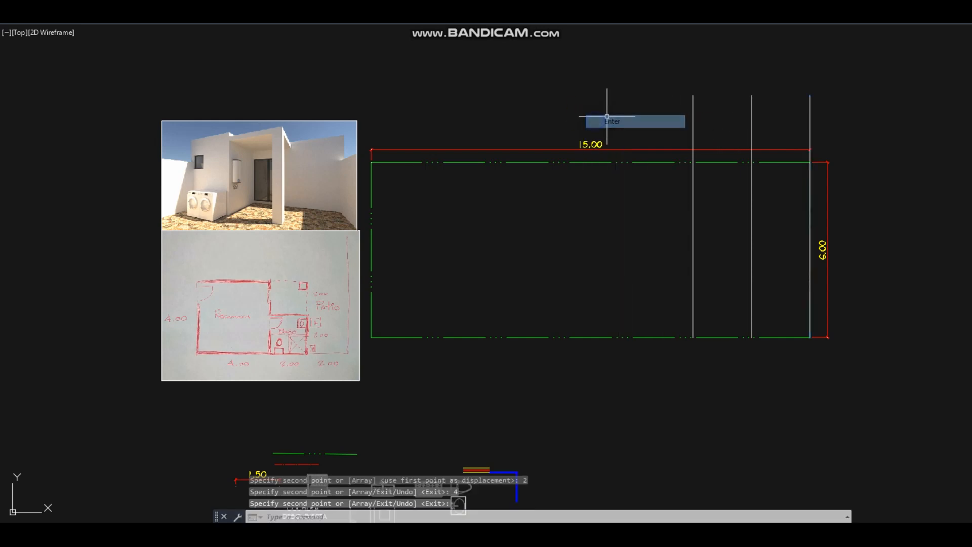
pyautogui.click(632, 125)
# Copy the leftmost vertical line 4 units further left for the bedroom width
pyautogui.click(703, 129)
pyautogui.click(671, 117)
pyautogui.press('Return')
pyautogui.click(663, 118)
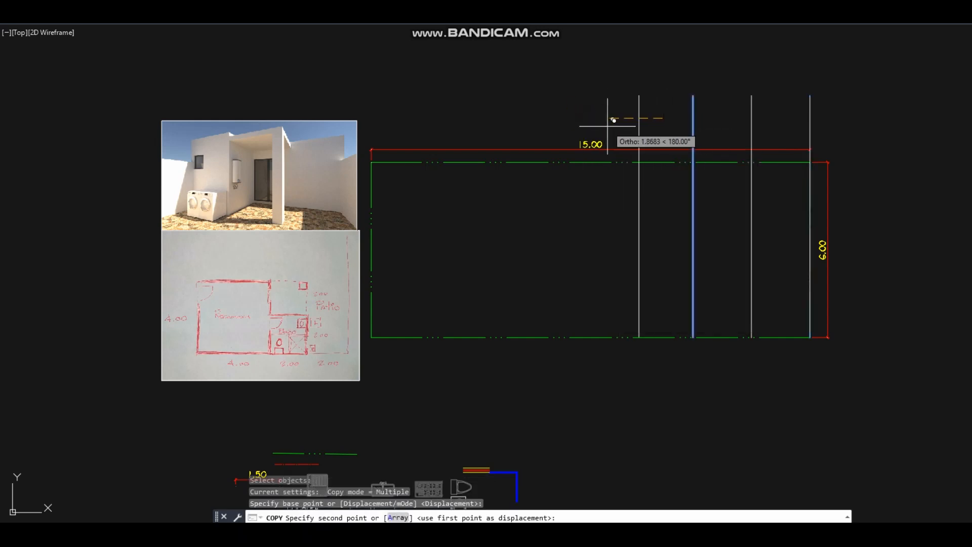
pyautogui.write('4')
pyautogui.press('Return')
pyautogui.rightClick(602, 185)
pyautogui.click(625, 196)
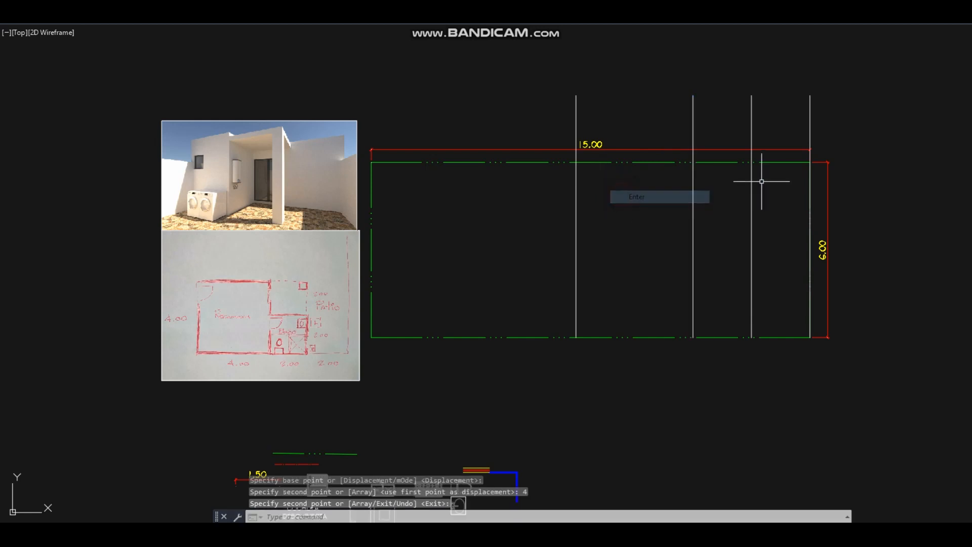
# Match the properties of the red sample axis line to the three vertical lines inside the plot
pyautogui.moveTo(749, 180); pyautogui.dragTo(705, 181, button='middle')
pyautogui.write('ma')
pyautogui.press('Return')
pyautogui.moveTo(446, 351); pyautogui.dragTo(441, 279, button='middle')
pyautogui.moveTo(677, 213); pyautogui.dragTo(662, 244, button='middle')
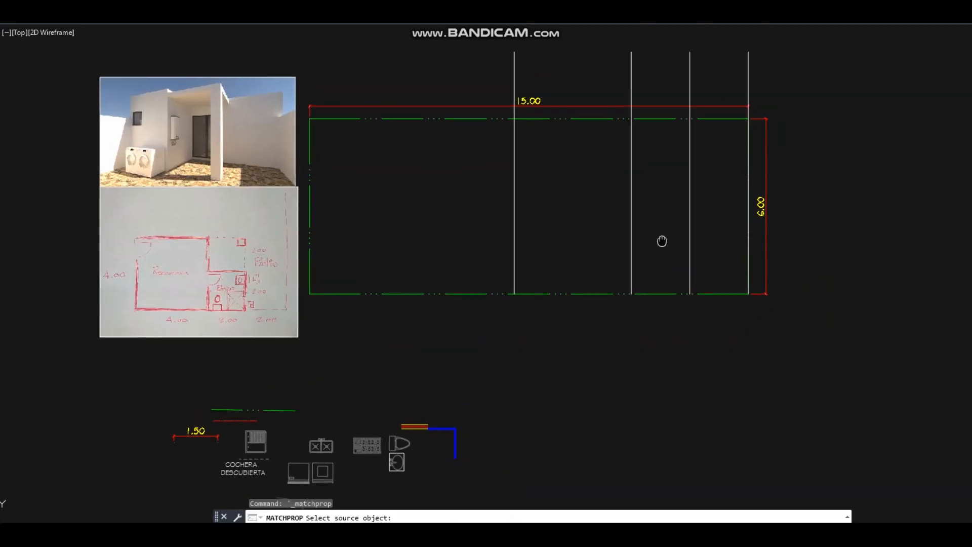
pyautogui.click(252, 425)
pyautogui.scroll(2, 694, 183)
pyautogui.moveTo(694, 182); pyautogui.dragTo(623, 268, button='middle')
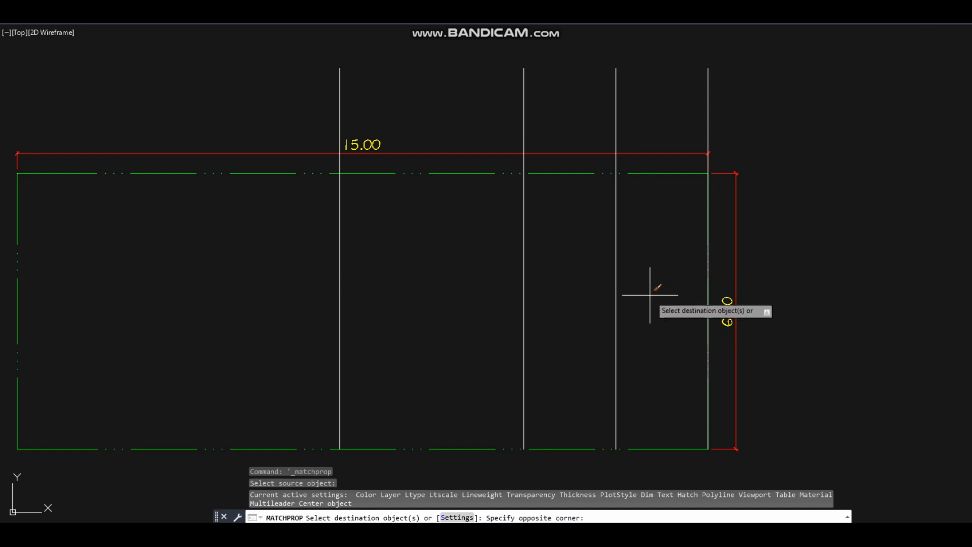
pyautogui.click(577, 250)
pyautogui.scroll(5, 627, 365)
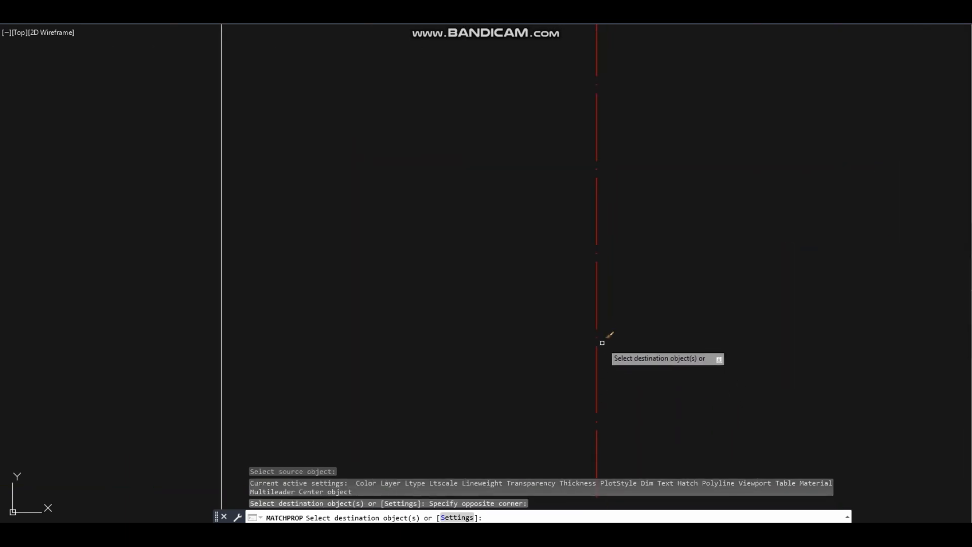
pyautogui.scroll(-3, 660, 189)
pyautogui.click(618, 235)
pyautogui.click(355, 167)
pyautogui.rightClick(423, 186)
pyautogui.click(439, 195)
# Move the three red vertical axis lines straight down so they extend past the plot's lower edge
pyautogui.moveTo(519, 259); pyautogui.dragTo(572, 278, button='middle')
pyautogui.click(1, 118)
pyautogui.click(744, 232)
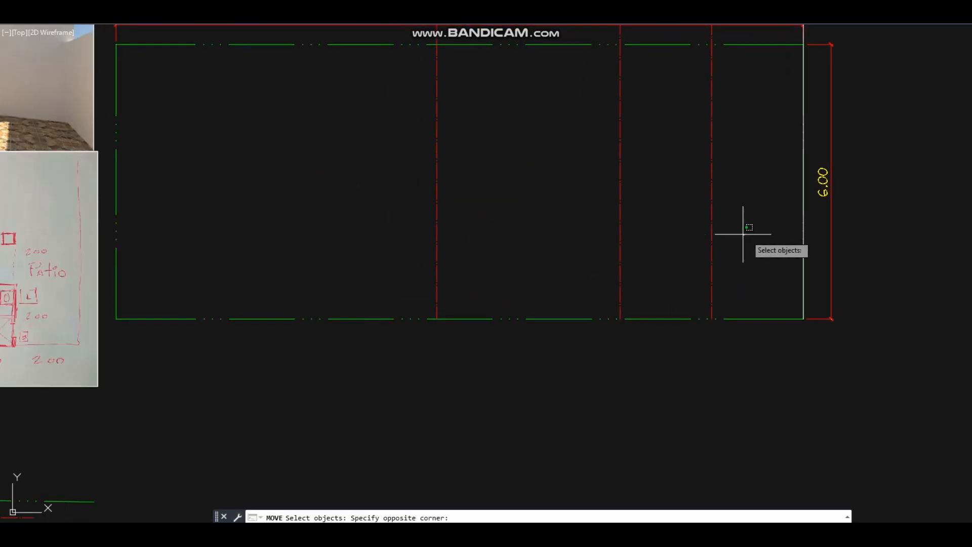
pyautogui.click(377, 166)
pyautogui.rightClick(465, 157)
pyautogui.click(500, 162)
pyautogui.click(501, 189)
pyautogui.moveTo(501, 189); pyautogui.dragTo(560, 226, button='middle')
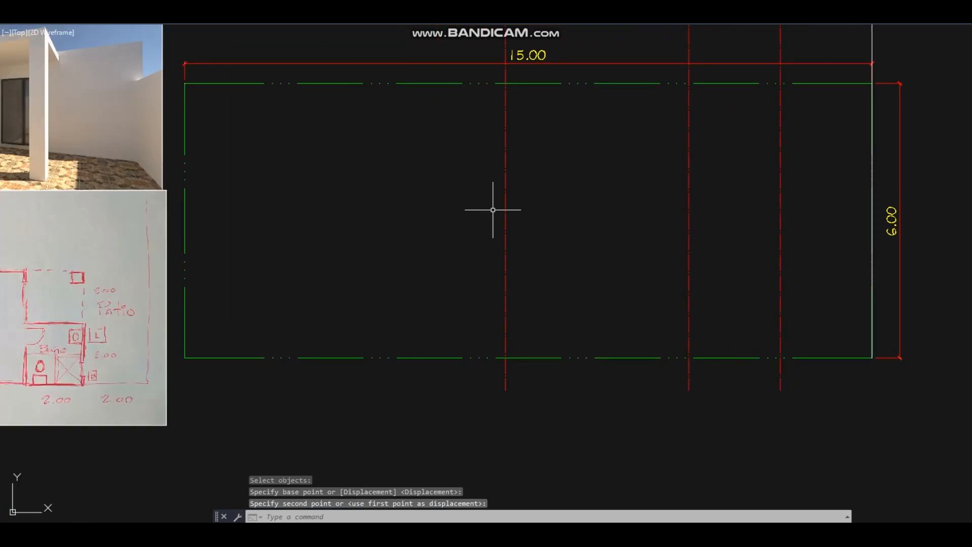
# Draw a horizontal line along the plot's lower edge, extending past the lower-right corner
pyautogui.write('l')
pyautogui.press('Return')
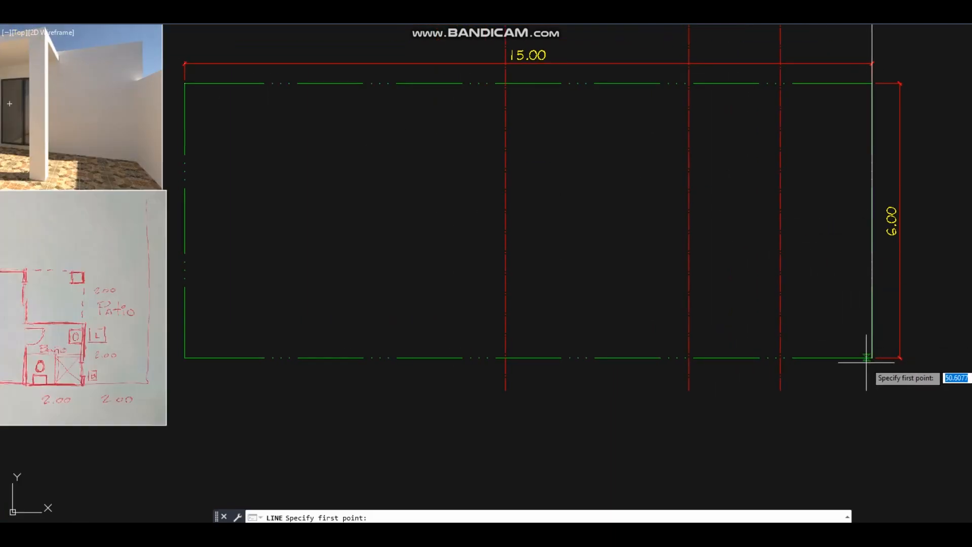
pyautogui.click(574, 358)
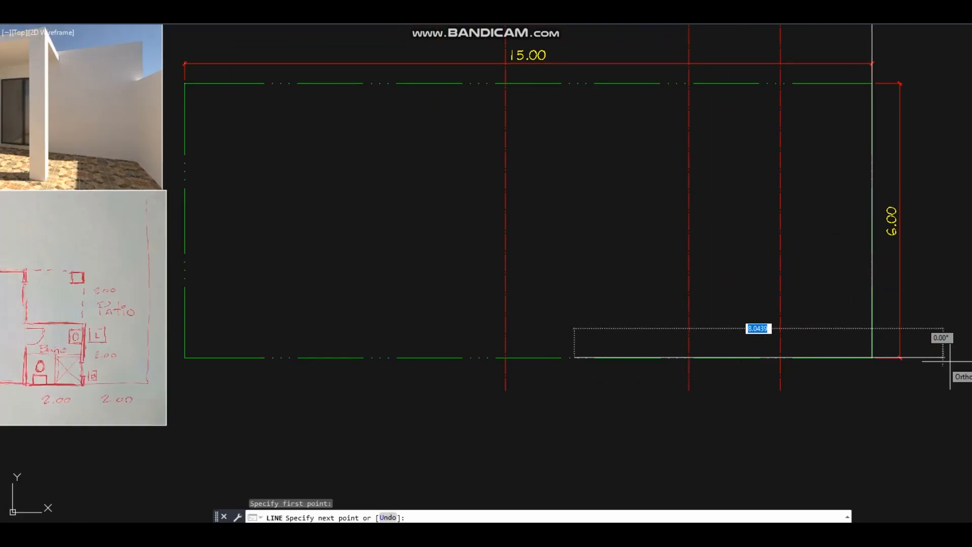
pyautogui.click(917, 358)
pyautogui.rightClick(971, 323)
pyautogui.click(932, 330)
# Copy the horizontal line on the plot's lower edge 2 units up, following the bathroom depth in the sketch
pyautogui.moveTo(301, 297); pyautogui.dragTo(700, 291, button='middle')
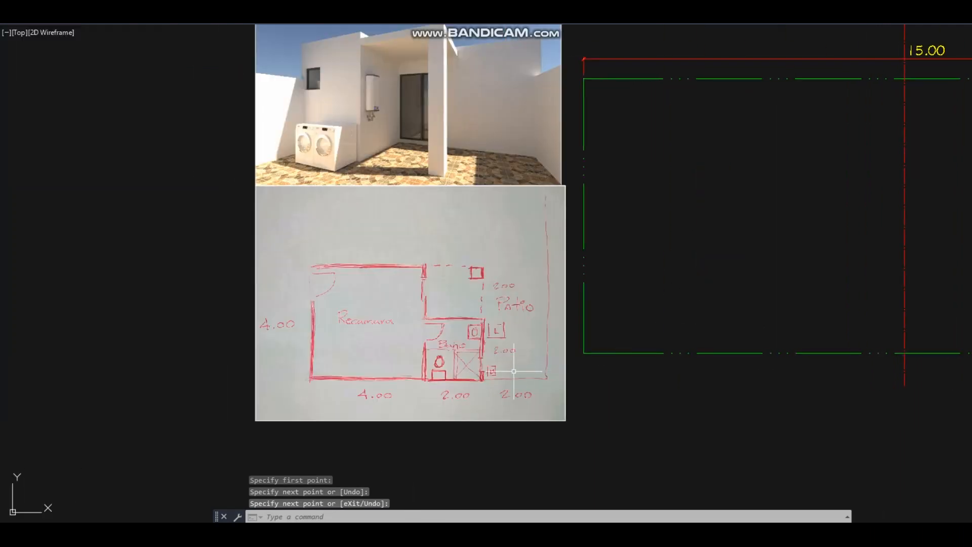
pyautogui.scroll(2, 515, 371)
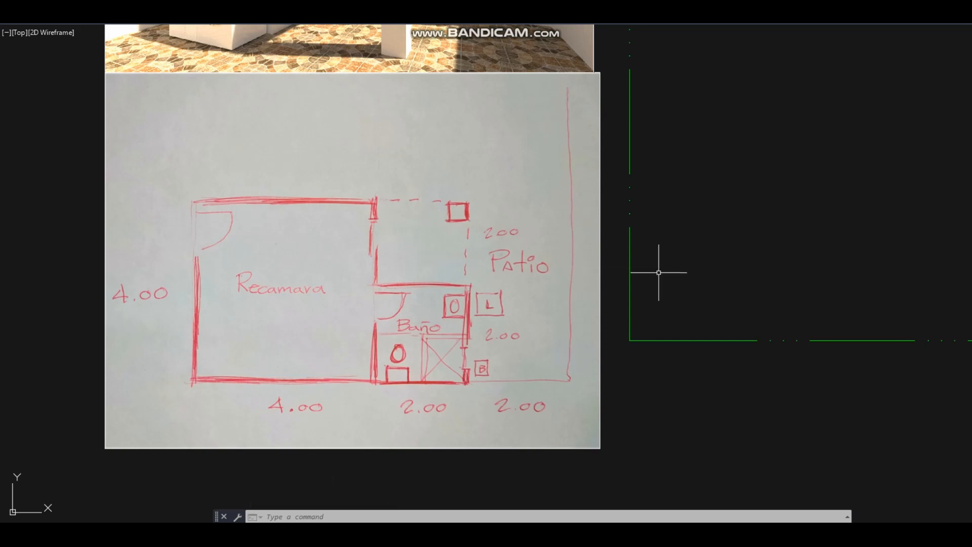
pyautogui.scroll(-6, 320, 271)
pyautogui.scroll(4, 602, 288)
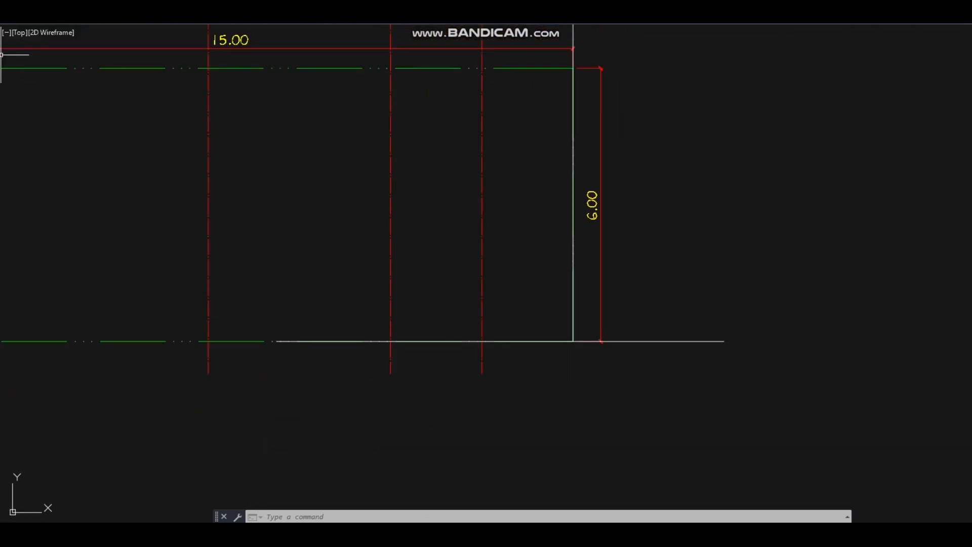
pyautogui.click(2, 55)
pyautogui.click(703, 325)
pyautogui.click(667, 367)
pyautogui.press('Return')
pyautogui.click(678, 298)
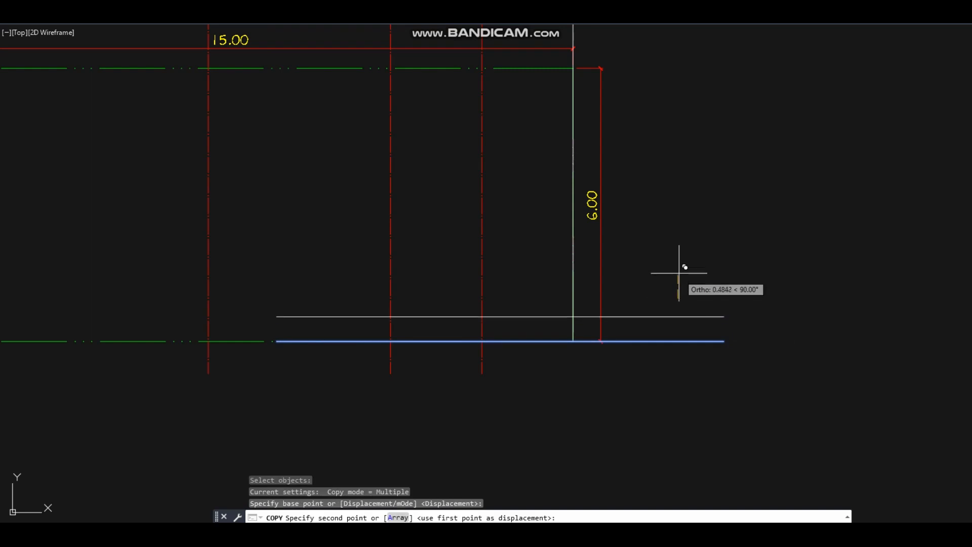
pyautogui.write('2')
pyautogui.press('Return')
pyautogui.press('Escape')
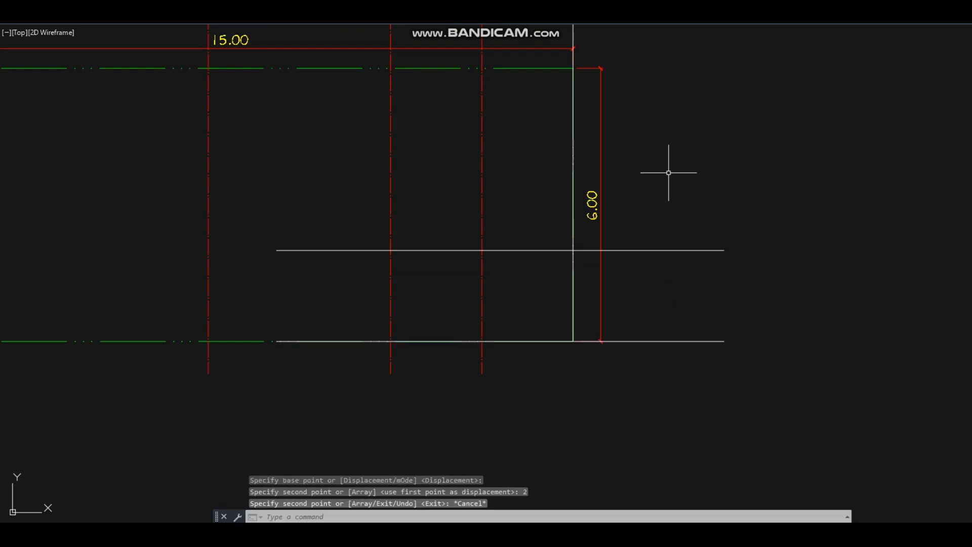
# Copy the upper horizontal line another 2 units up to mark the bedroom's top axis
pyautogui.rightClick(668, 172)
pyautogui.click(685, 181)
pyautogui.click(670, 270)
pyautogui.click(639, 197)
pyautogui.rightClick(642, 202)
pyautogui.click(667, 340)
pyautogui.write('2')
pyautogui.press('Return')
pyautogui.press('Return')
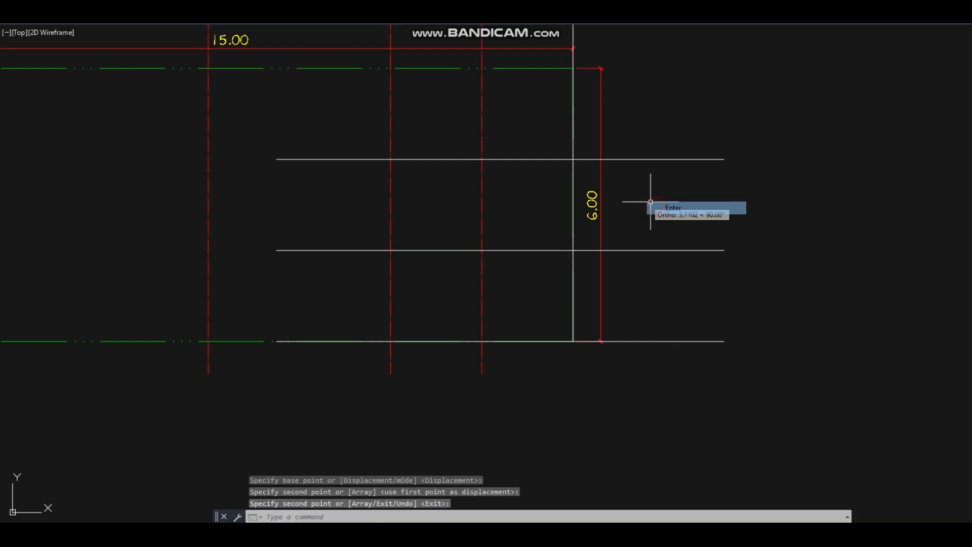
# Match the properties of a red vertical axis line to the two copied horizontal lines
pyautogui.click(234, 27)
pyautogui.scroll(2, 472, 191)
pyautogui.click(488, 178)
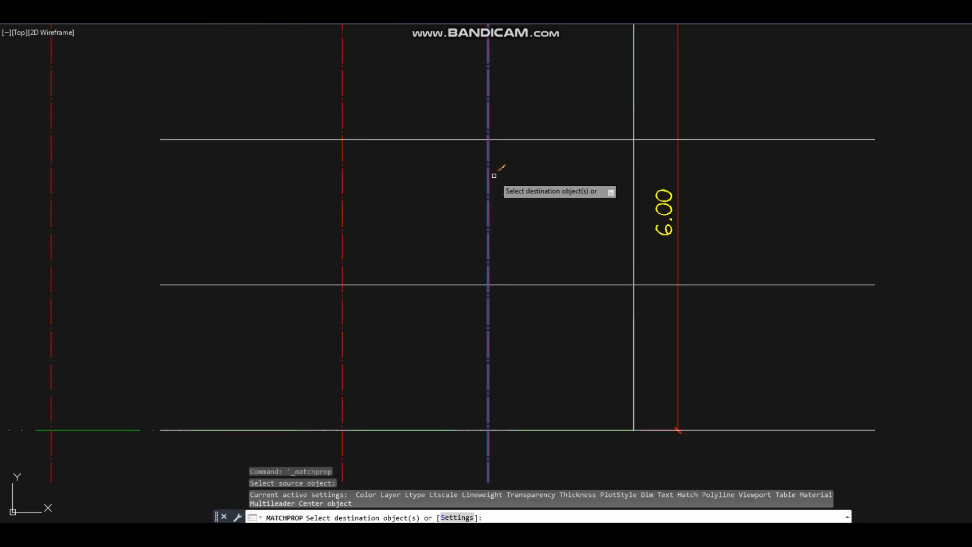
pyautogui.scroll(2, 514, 145)
pyautogui.click(557, 185)
pyautogui.click(518, 133)
pyautogui.click(602, 444)
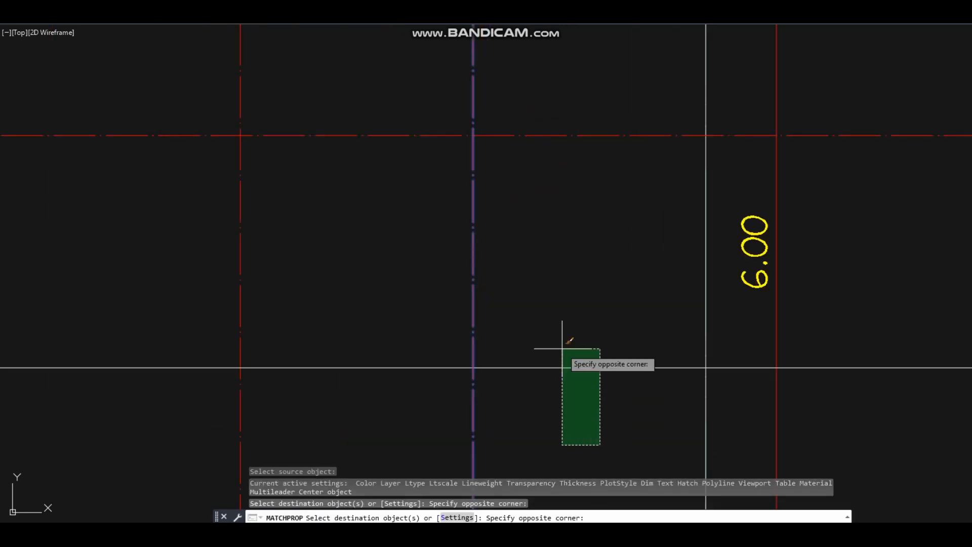
pyautogui.click(574, 362)
pyautogui.press('Return')
# Extend the upper horizontal axis line to the leftmost vertical axis
pyautogui.scroll(-2, 419, 278)
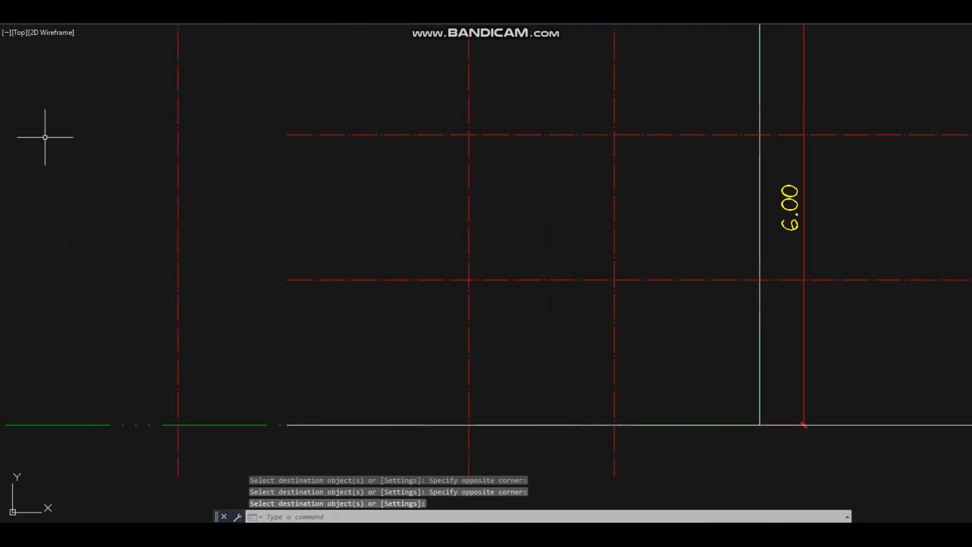
pyautogui.write('ex')
pyautogui.press('Return')
pyautogui.press('Return')
pyautogui.click(325, 163)
pyautogui.click(298, 123)
pyautogui.moveTo(273, 122); pyautogui.dragTo(402, 146, button='middle')
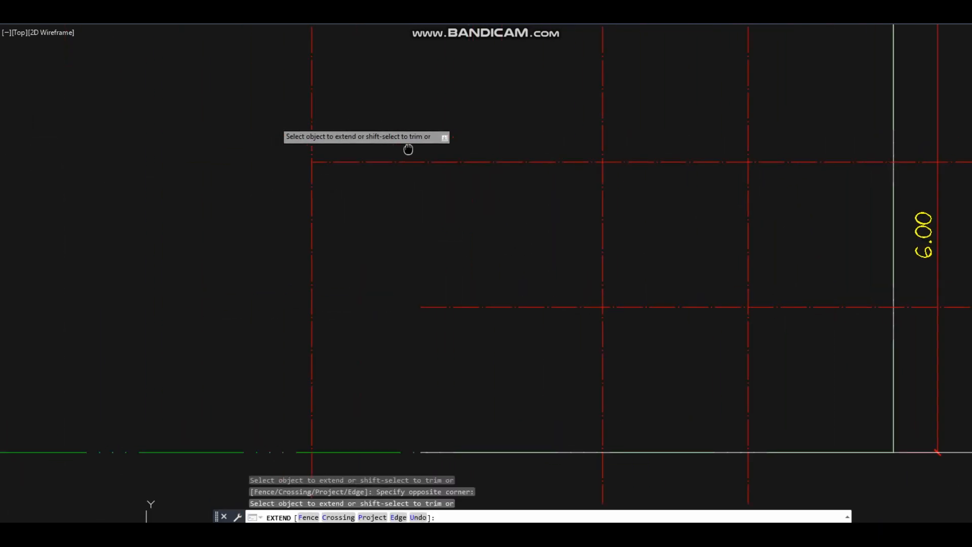
pyautogui.scroll(-2, 419, 158)
pyautogui.rightClick(417, 156)
pyautogui.press('Escape')
pyautogui.press('Escape')
# Trim the part of the lower horizontal axis line that lies left of the middle vertical axis
pyautogui.write('tr')
pyautogui.press('Return')
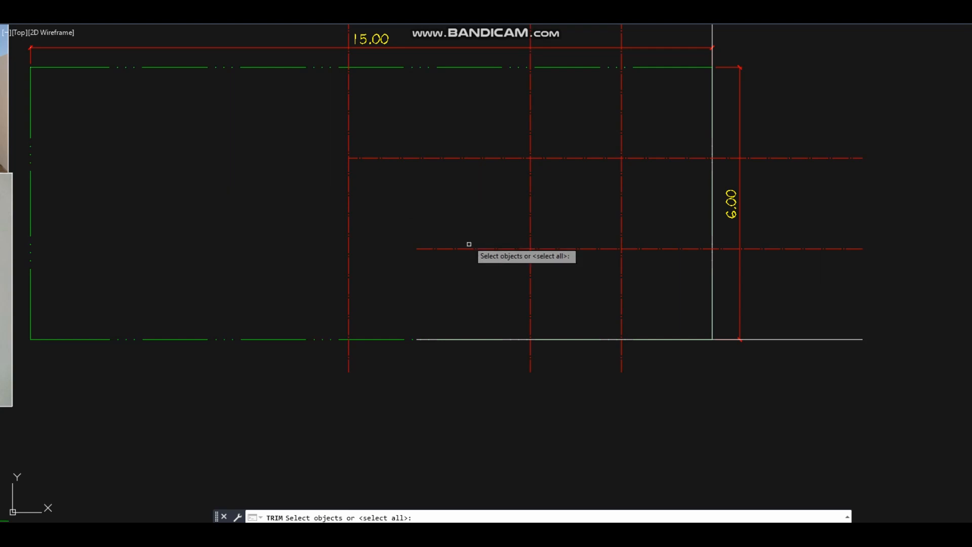
pyautogui.press('Return')
pyautogui.click(485, 275)
pyautogui.click(473, 238)
pyautogui.rightClick(455, 218)
pyautogui.click(472, 224)
pyautogui.moveTo(620, 284); pyautogui.dragTo(645, 315, button='middle')
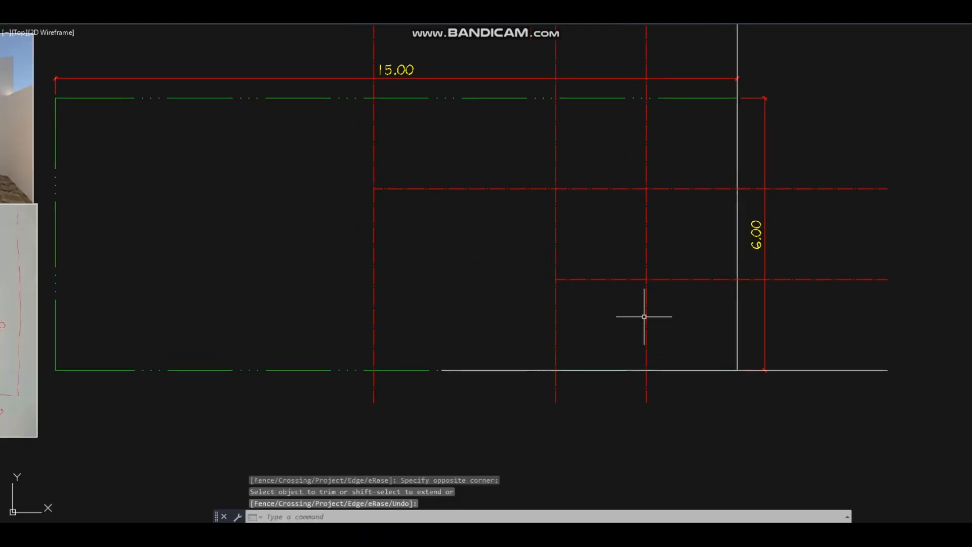
# Delete the white horizontal line along the plot's lower edge
pyautogui.click(897, 386)
pyautogui.click(879, 350)
pyautogui.press('Delete')
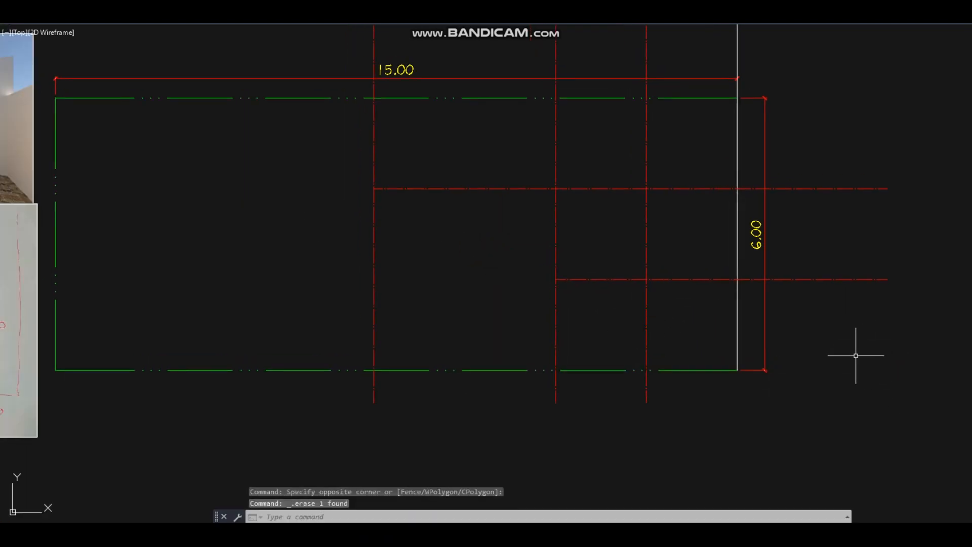
# Examine the bedroom and bathroom wall layout in the hand-drawn sketch
pyautogui.moveTo(688, 297); pyautogui.dragTo(680, 312, button='middle')
pyautogui.scroll(1, 616, 330)
pyautogui.moveTo(617, 329); pyautogui.dragTo(617, 348, button='middle')
pyautogui.scroll(-2, 627, 321)
pyautogui.moveTo(560, 328); pyautogui.dragTo(567, 324, button='middle')
pyautogui.scroll(4, 203, 343)
pyautogui.moveTo(206, 340)
pyautogui.mouseDown(button='middle')
pyautogui.moveTo(314, 327)
pyautogui.moveTo(519, 327)
pyautogui.mouseUp(button='middle')
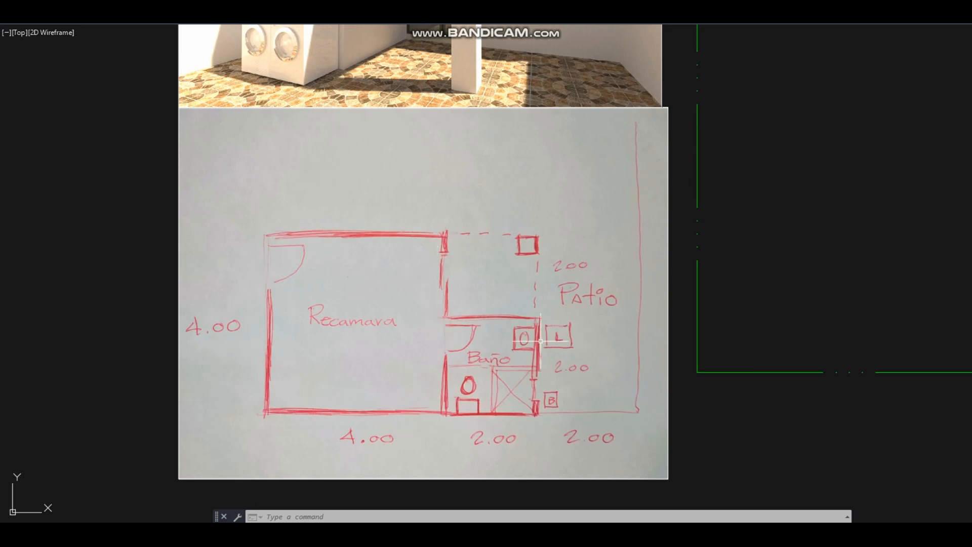
pyautogui.scroll(-4, 540, 341)
# Draw the bedroom rectangle from the leftmost axis on the plot's lower edge to the intersection of the middle and upper axes
pyautogui.moveTo(844, 330); pyautogui.dragTo(618, 329, button='middle')
pyautogui.scroll(4, 707, 297)
pyautogui.moveTo(499, 251); pyautogui.dragTo(558, 258, button='middle')
pyautogui.write('rec')
pyautogui.press('Return')
pyautogui.click(322, 423)
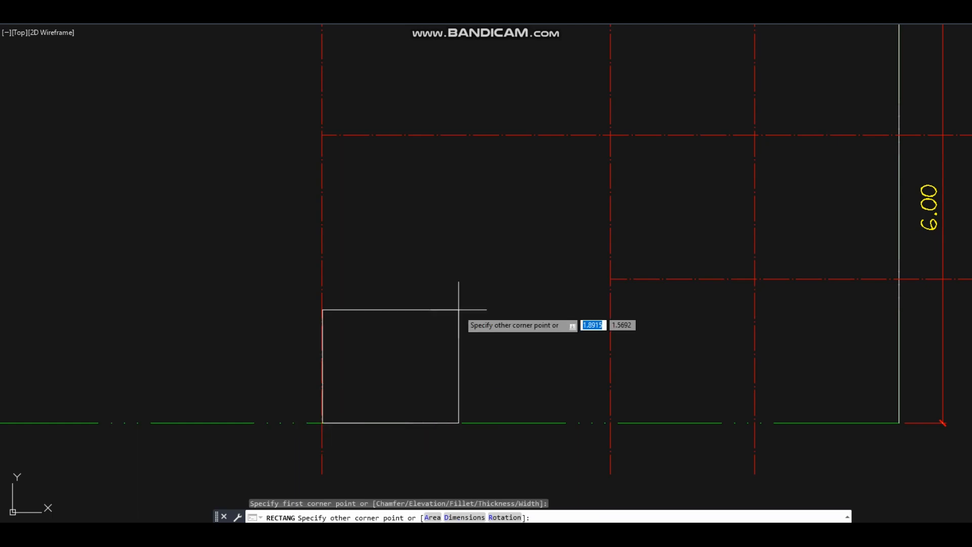
pyautogui.click(611, 135)
# Draw the bathroom rectangle between the middle and right vertical axes, from the lower horizontal axis down to the plot's lower edge
pyautogui.rightClick(611, 143)
pyautogui.click(653, 152)
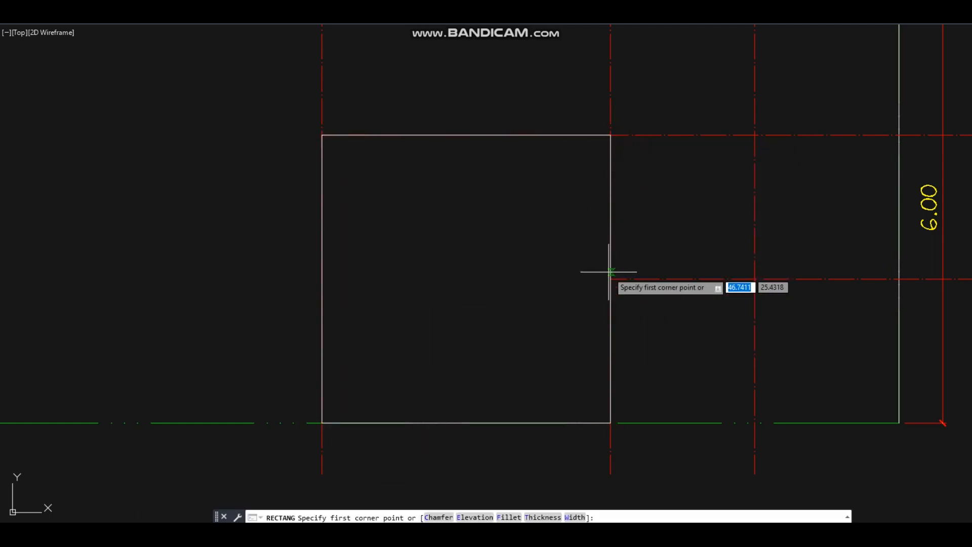
pyautogui.click(610, 278)
pyautogui.click(755, 423)
# Offset both room rectangles inward and outward to form 0.15-thick walls, and match the offsets to the blue wall style
pyautogui.write('o')
pyautogui.press('Return')
pyautogui.write('.15')
pyautogui.press('Return')
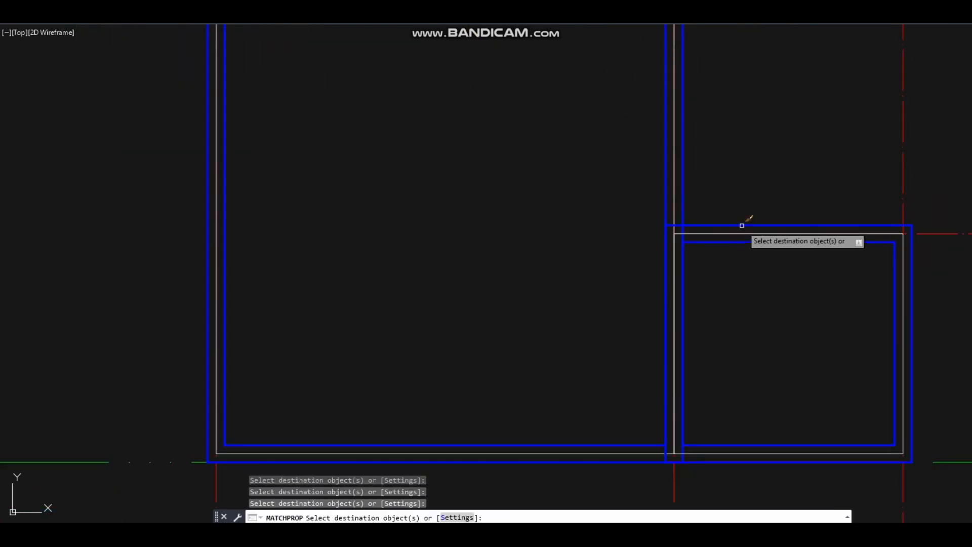
pyautogui.rightClick(728, 181)
pyautogui.click(756, 187)
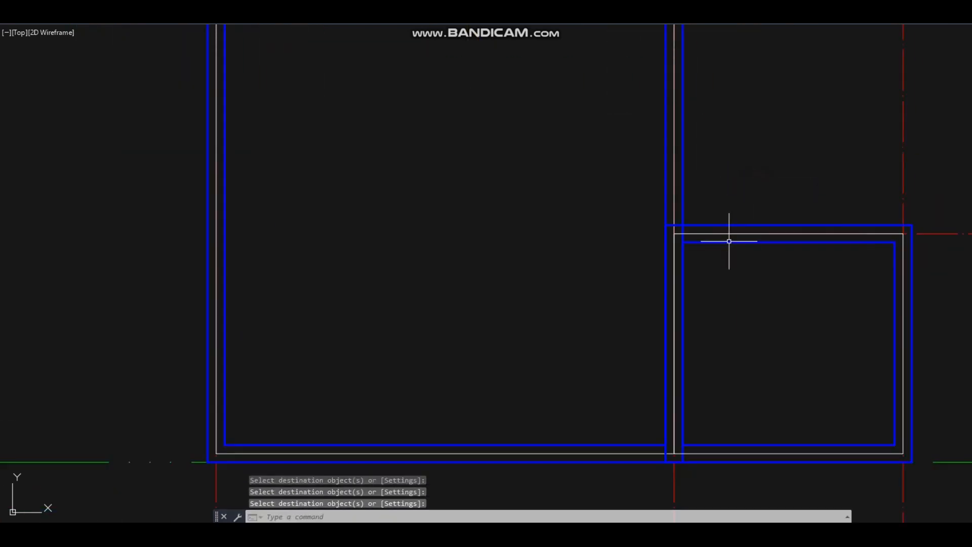
# Delete the white centre rectangles of the bathroom and bedroom, keeping the blue wall lines
pyautogui.click(734, 234)
pyautogui.press('Delete')
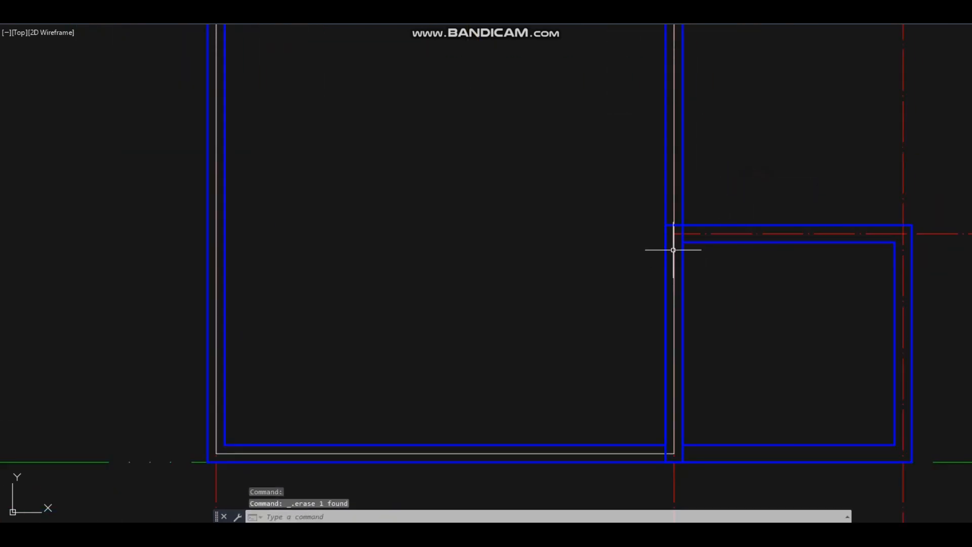
pyautogui.scroll(-3, 726, 263)
pyautogui.moveTo(726, 267); pyautogui.dragTo(691, 281, button='middle')
pyautogui.scroll(2, 691, 280)
pyautogui.moveTo(715, 332); pyautogui.dragTo(654, 303, button='middle')
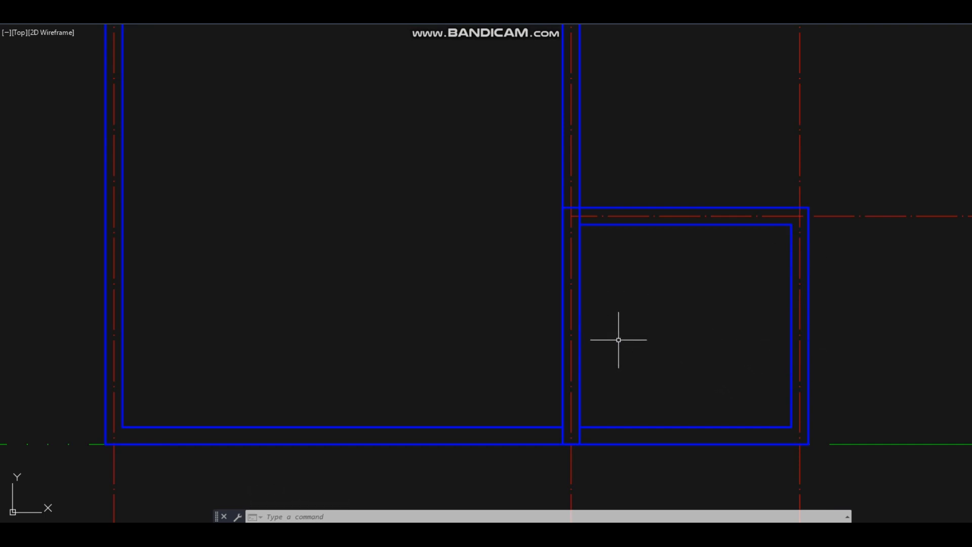
# Examine the wall junction between the bedroom and bathroom and the overall wall layout on the plot
pyautogui.moveTo(655, 323); pyautogui.dragTo(726, 342, button='middle')
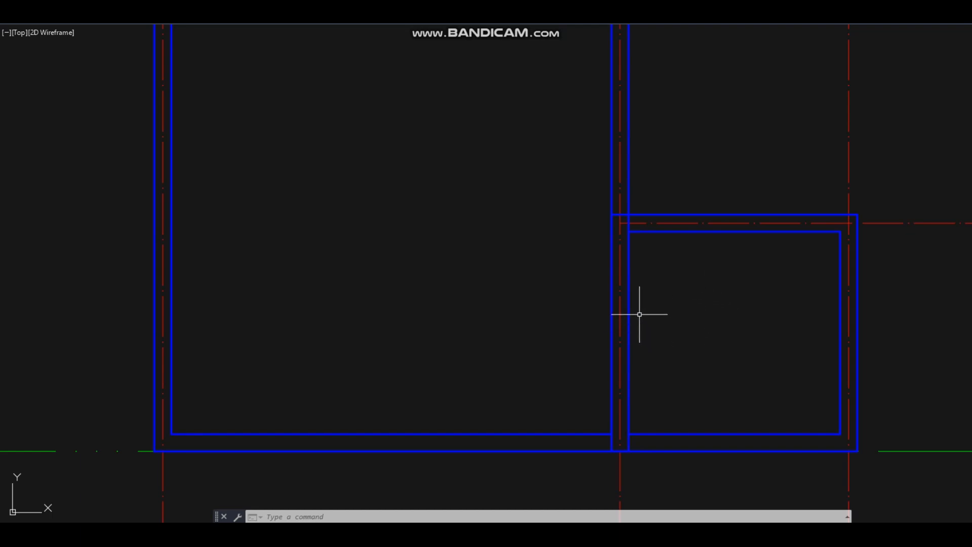
pyautogui.scroll(2, 630, 294)
pyautogui.moveTo(652, 343); pyautogui.dragTo(625, 266, button='middle')
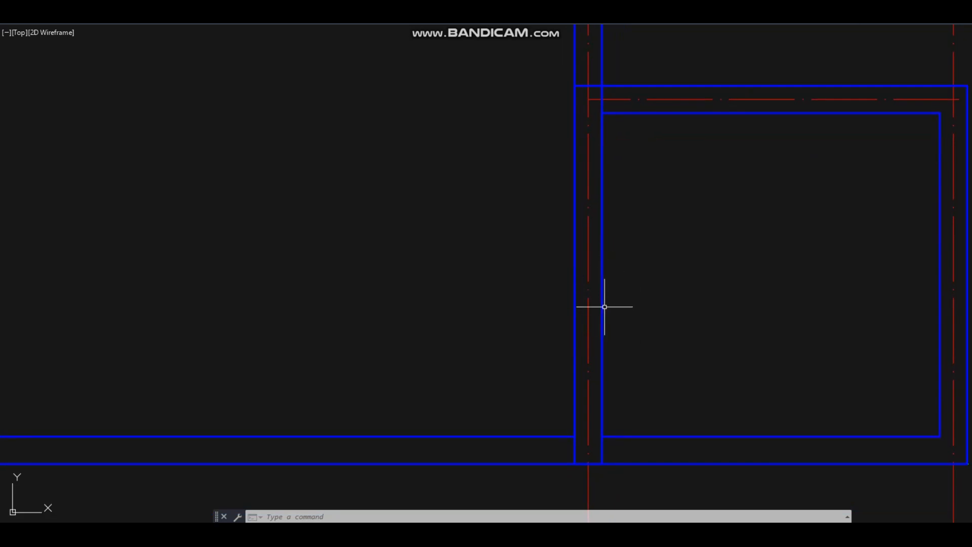
pyautogui.scroll(-2, 629, 316)
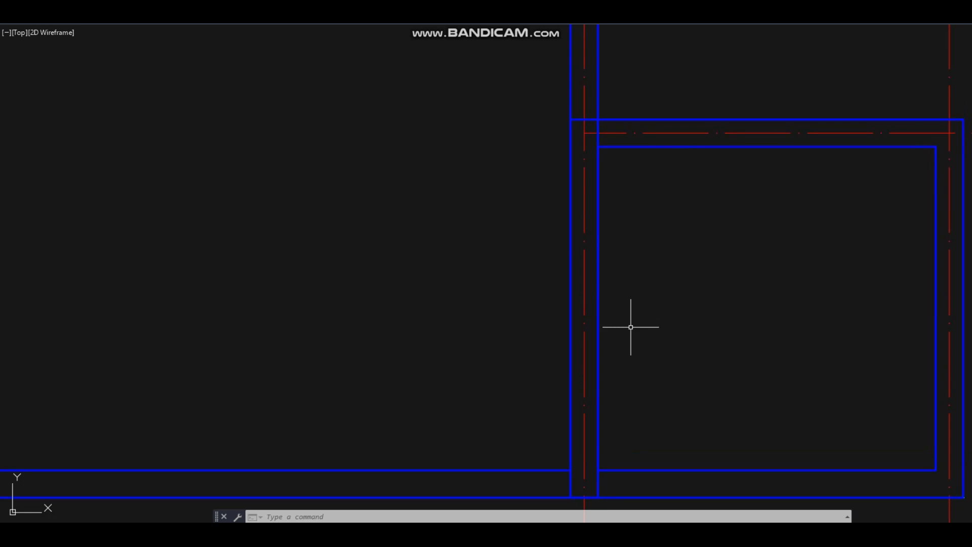
pyautogui.moveTo(624, 304); pyautogui.dragTo(586, 335, button='middle')
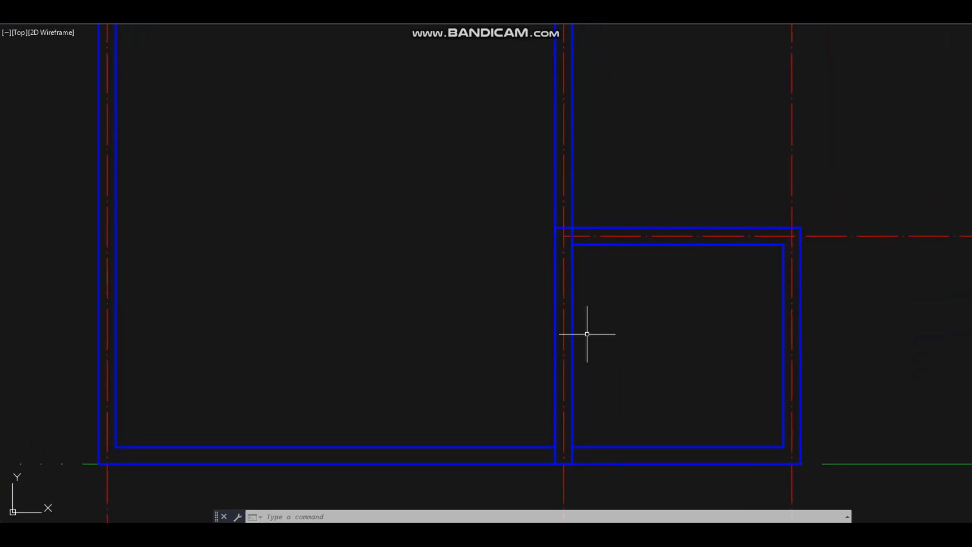
pyautogui.scroll(-2, 621, 330)
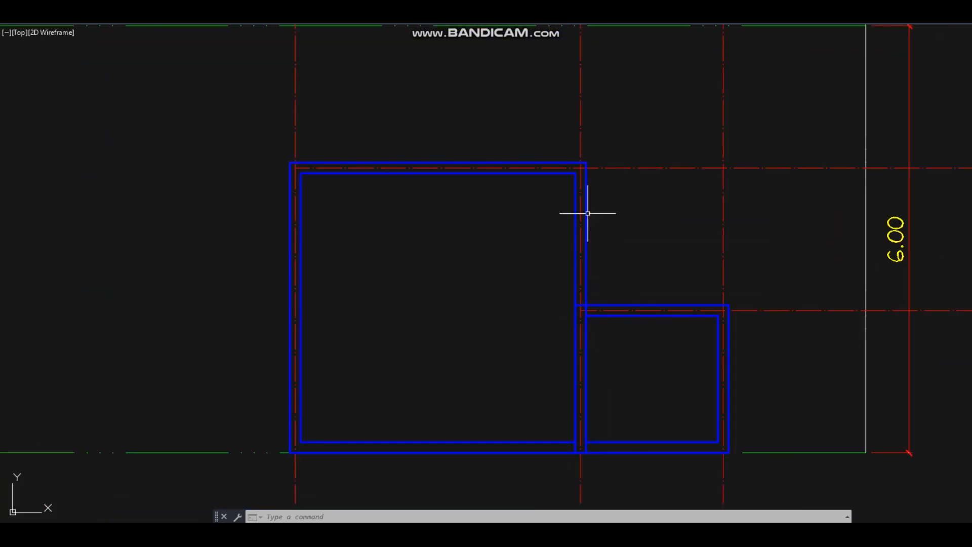
pyautogui.moveTo(561, 355); pyautogui.dragTo(502, 347, button='middle')
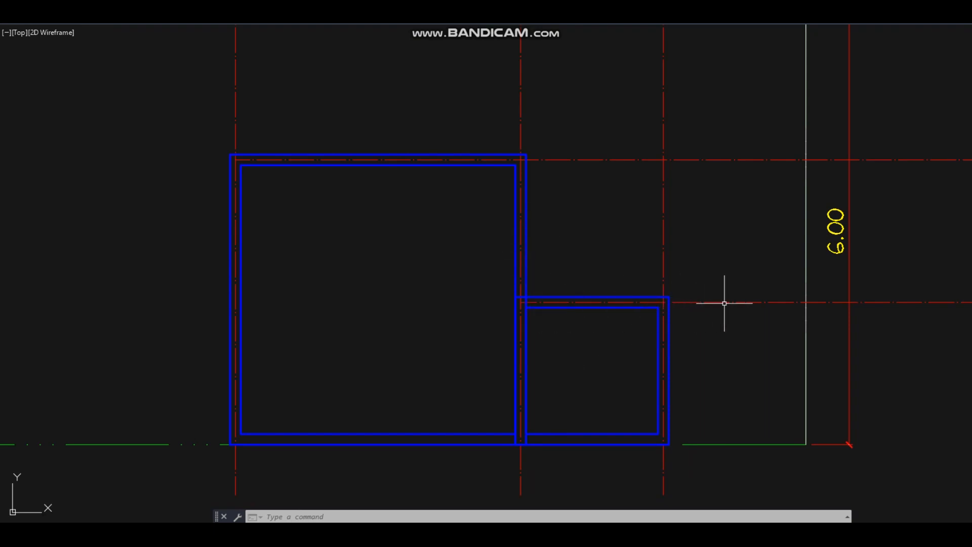
pyautogui.moveTo(241, 445)
pyautogui.mouseDown(button='middle')
pyautogui.moveTo(321, 432)
pyautogui.moveTo(401, 441)
pyautogui.mouseUp(button='middle')
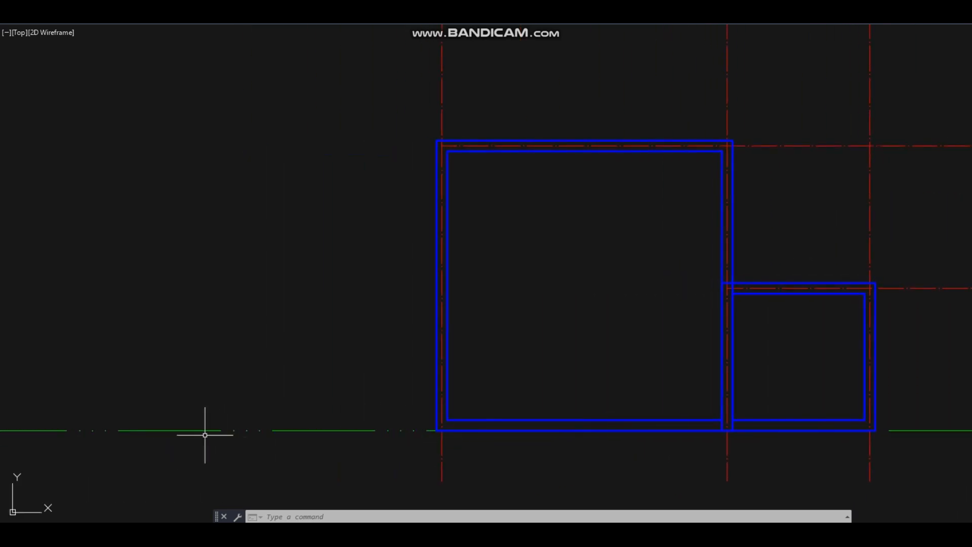
pyautogui.scroll(-3, 660, 311)
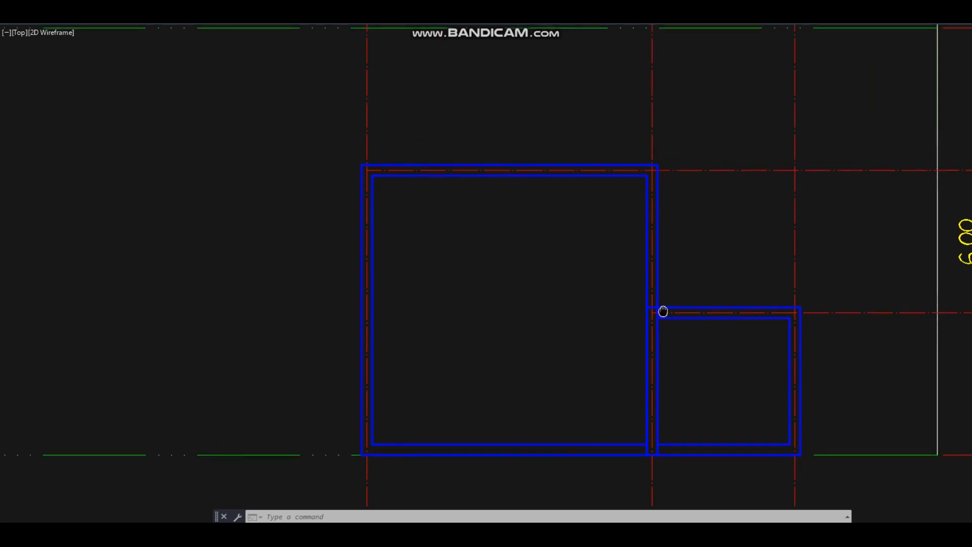
# Examine the patio column in the hand sketch and the reference photo
pyautogui.moveTo(576, 303)
pyautogui.mouseDown(button='middle')
pyautogui.moveTo(699, 258)
pyautogui.moveTo(790, 255)
pyautogui.mouseUp(button='middle')
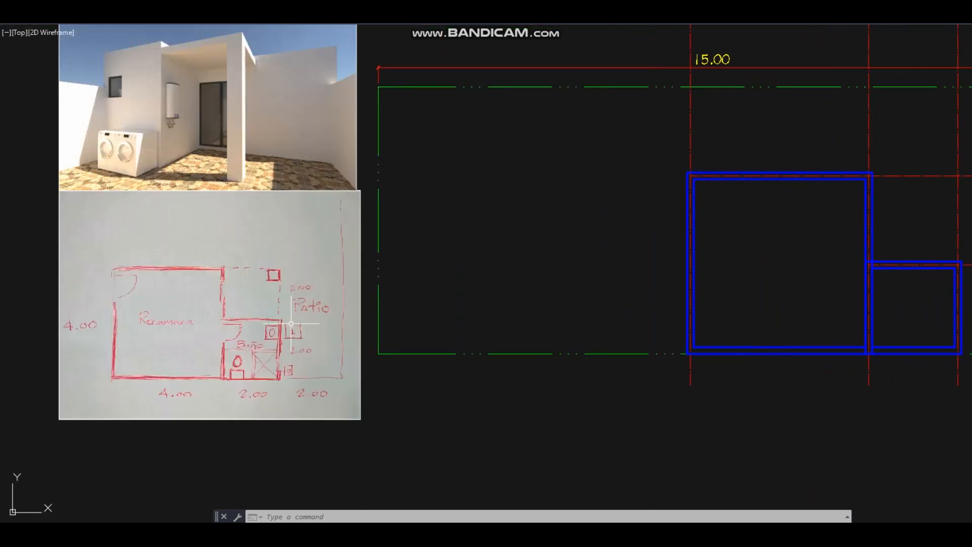
pyautogui.scroll(3, 226, 326)
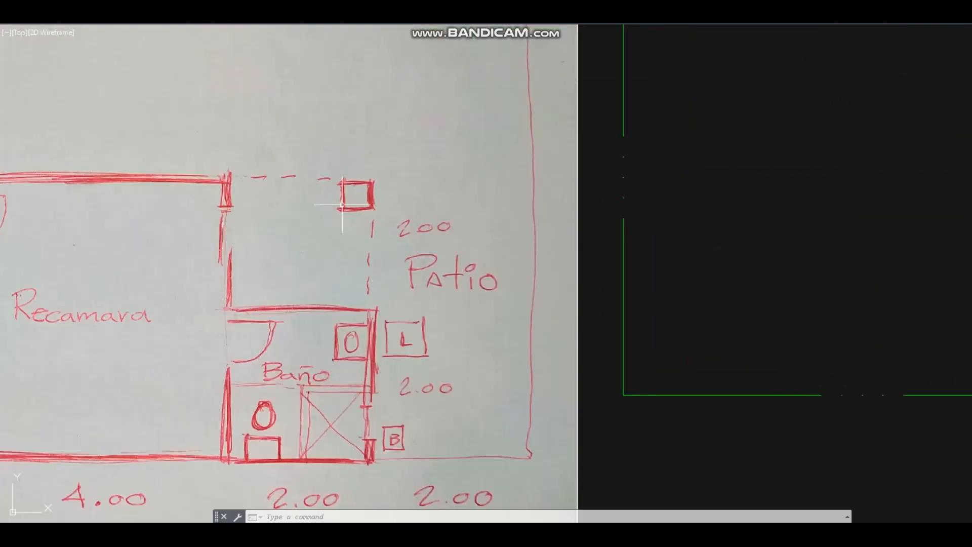
pyautogui.scroll(-3, 343, 208)
pyautogui.moveTo(369, 191); pyautogui.dragTo(483, 241, button='middle')
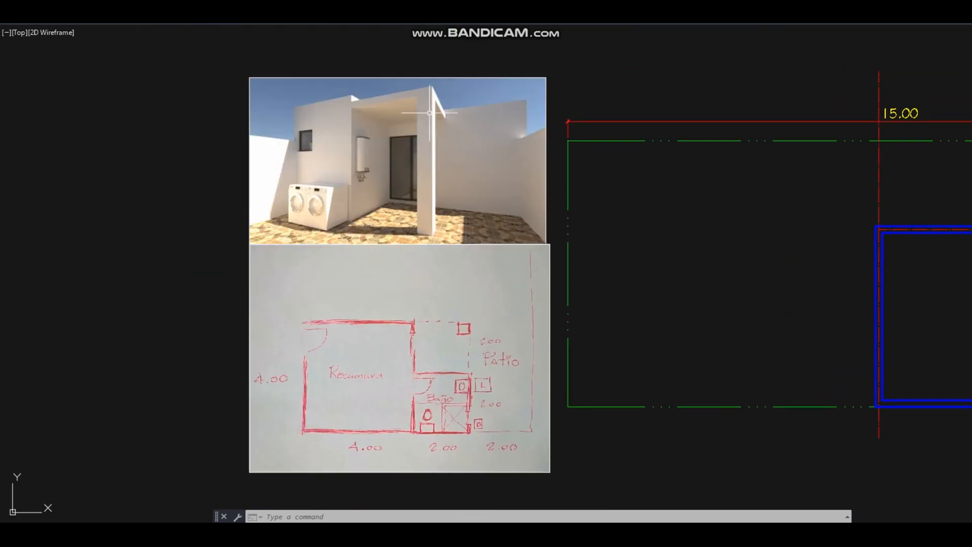
pyautogui.moveTo(418, 94)
pyautogui.mouseDown()
pyautogui.moveTo(415, 245)
pyautogui.moveTo(439, 163)
pyautogui.moveTo(433, 95)
pyautogui.mouseUp()
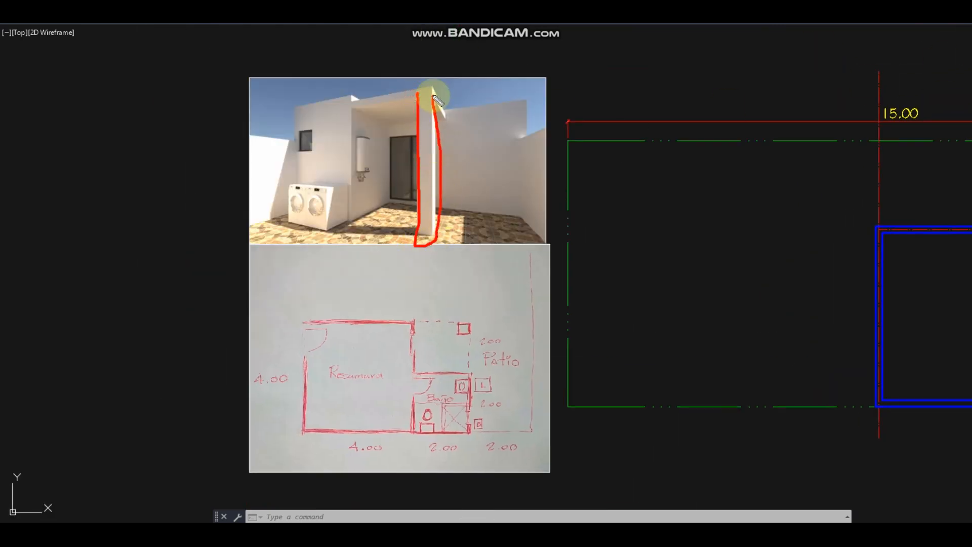
pyautogui.rightClick(475, 266)
pyautogui.click(386, 86)
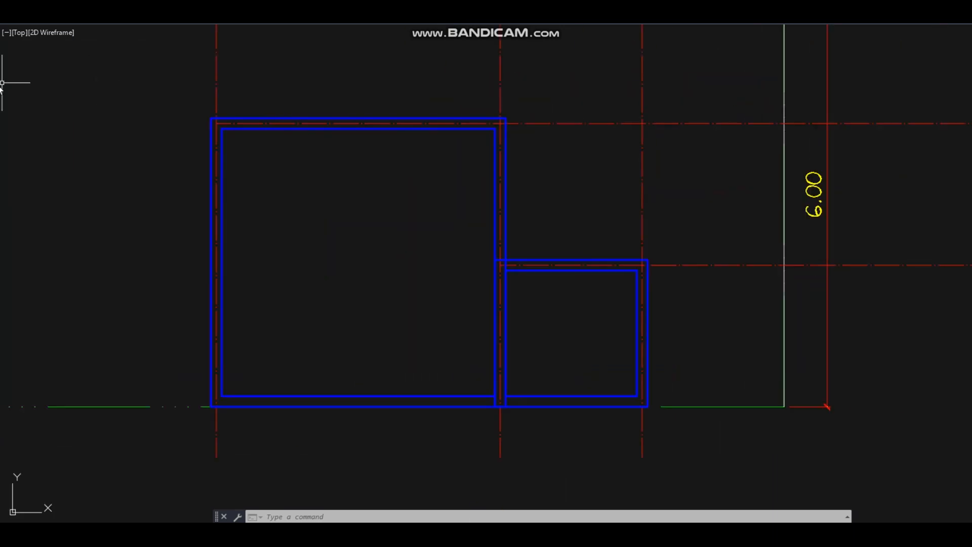
# Draw a 0.2 by 0.2 column rectangle where the upper horizontal axis meets the right vertical axis, aligned with the outer wall faces
pyautogui.scroll(3, 501, 108)
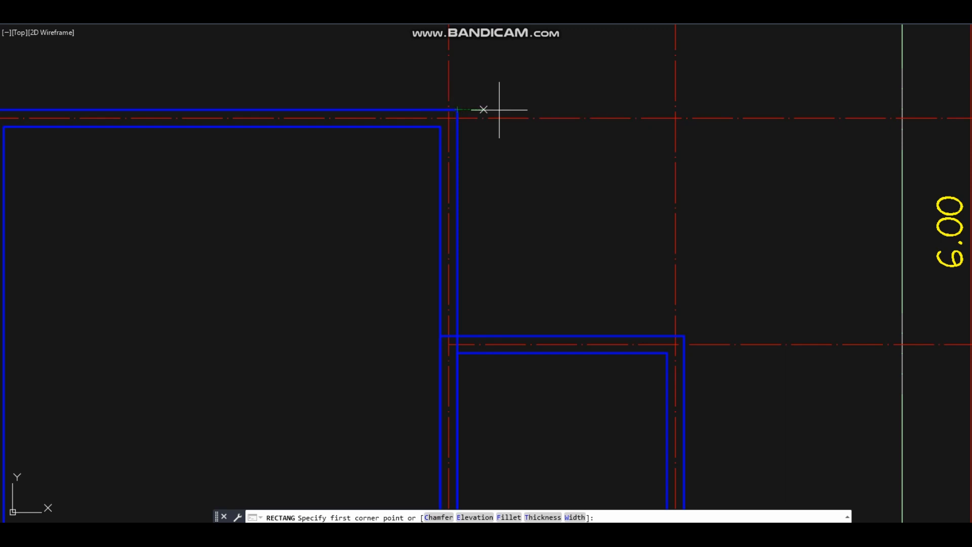
pyautogui.click(675, 118)
pyautogui.write('D')
pyautogui.press('Return')
pyautogui.write('.2')
pyautogui.press('Return')
pyautogui.write('.2')
pyautogui.press('Return')
pyautogui.click(598, 182)
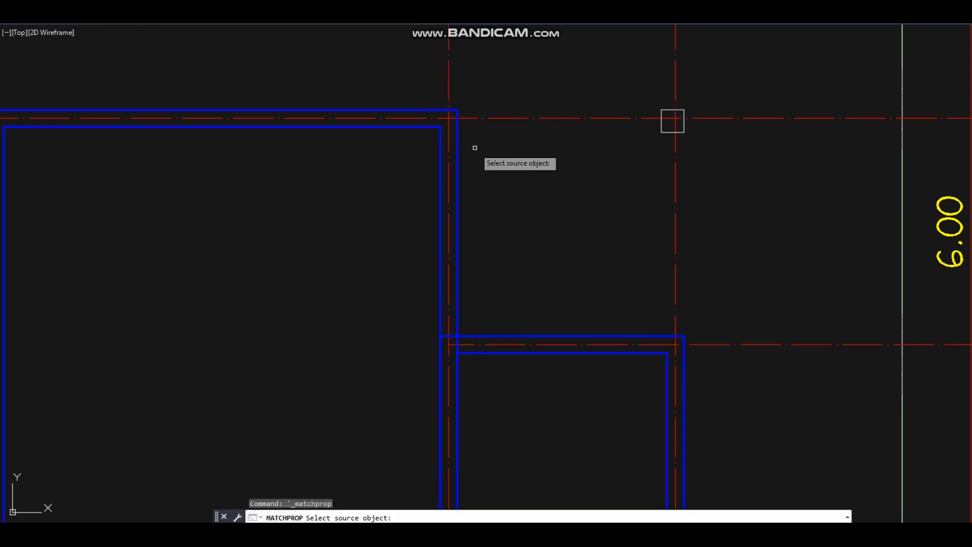
# Match the patio column square to the blue wall style
pyautogui.click(457, 147)
pyautogui.click(664, 127)
pyautogui.rightClick(644, 130)
pyautogui.click(634, 144)
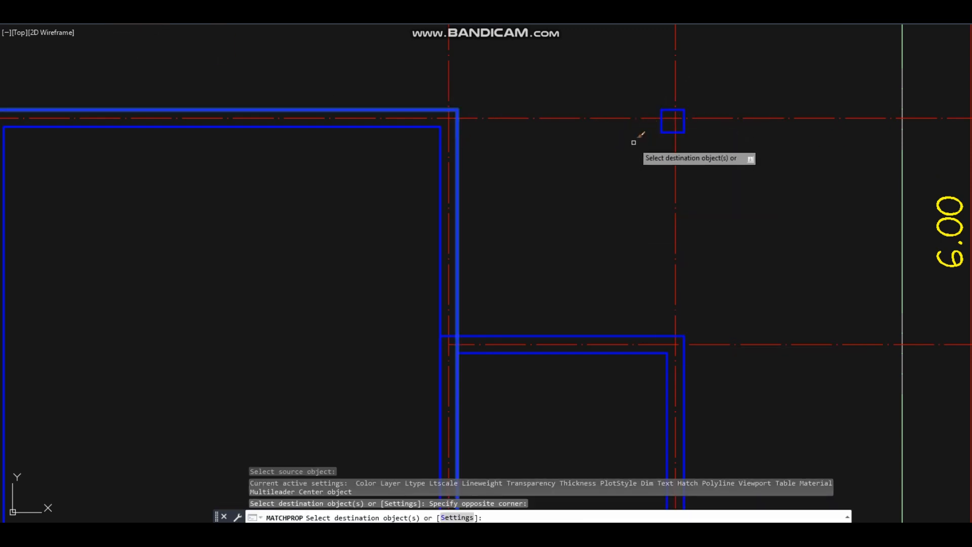
pyautogui.rightClick(633, 143)
pyautogui.click(678, 148)
# Fill all the areas inside the patio column square with a solid white hatch
pyautogui.scroll(2, 686, 129)
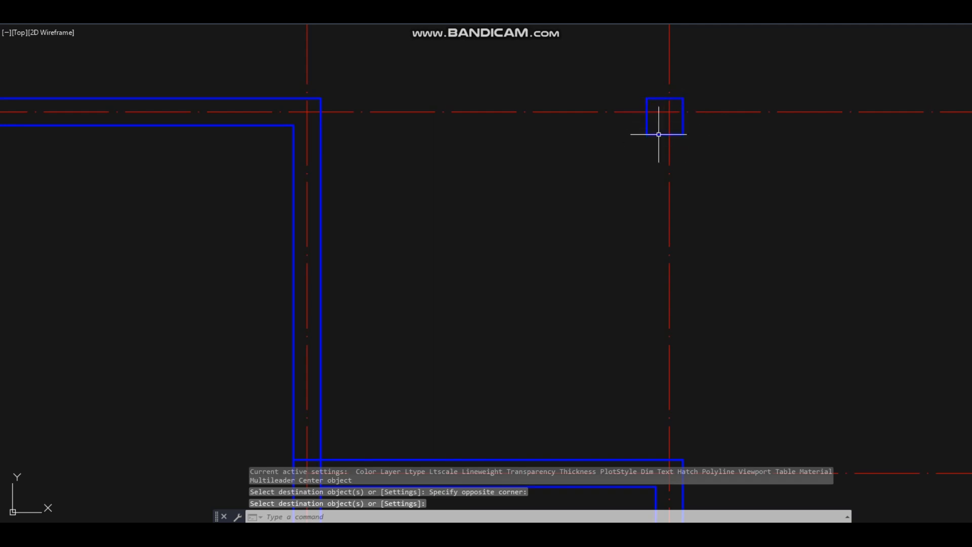
pyautogui.moveTo(682, 165); pyautogui.dragTo(645, 190, button='middle')
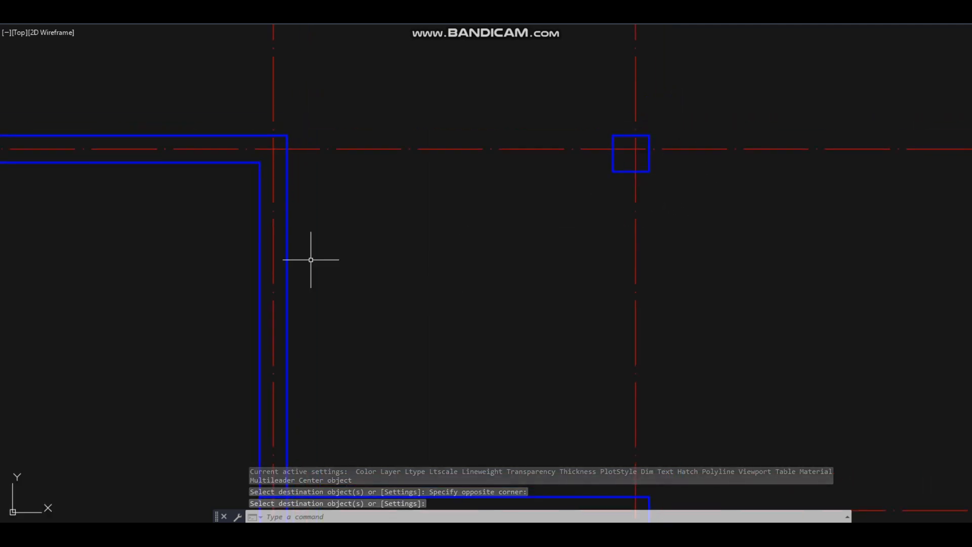
pyautogui.click(1, 213)
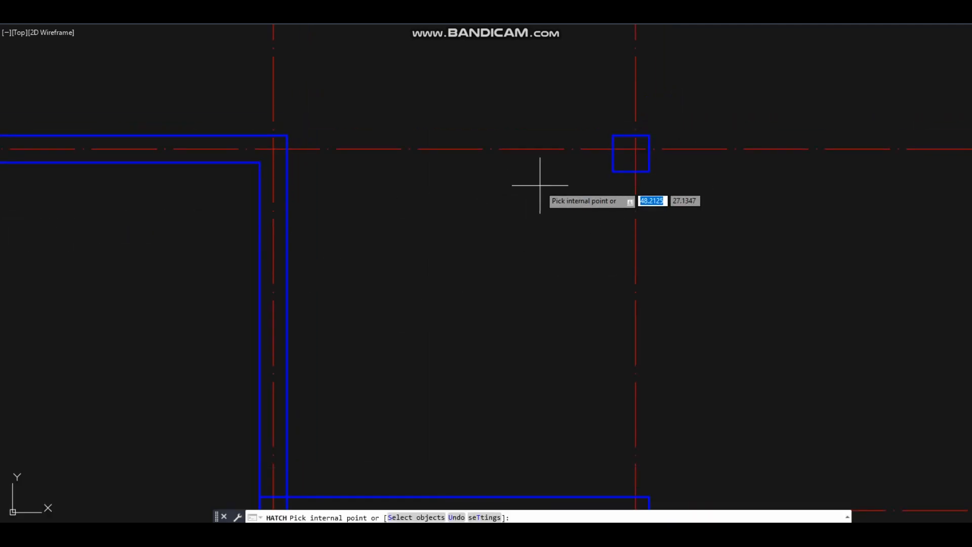
pyautogui.click(619, 160)
pyautogui.click(639, 158)
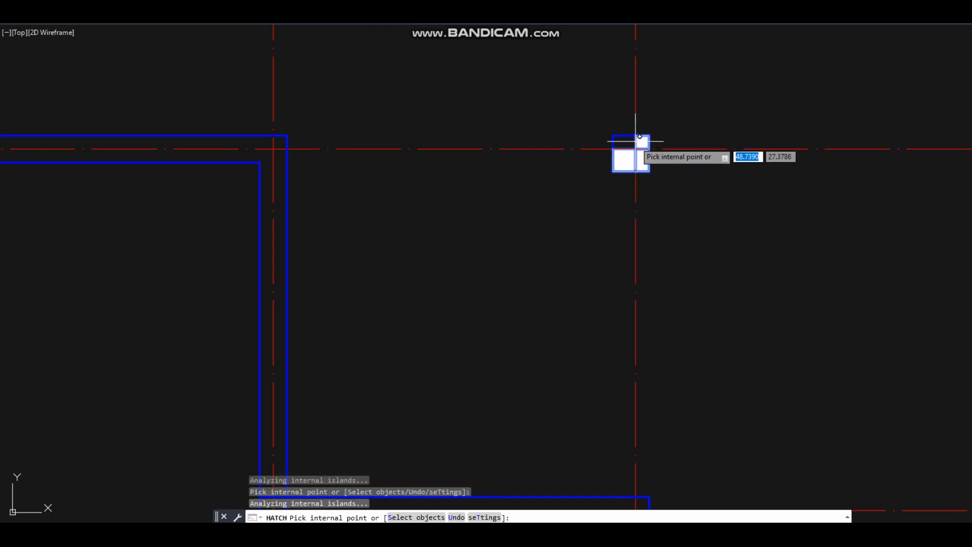
pyautogui.press('Return')
# Examine the column's position in the plan and the roof edges above the patio in the reference photo
pyautogui.scroll(-2, 632, 162)
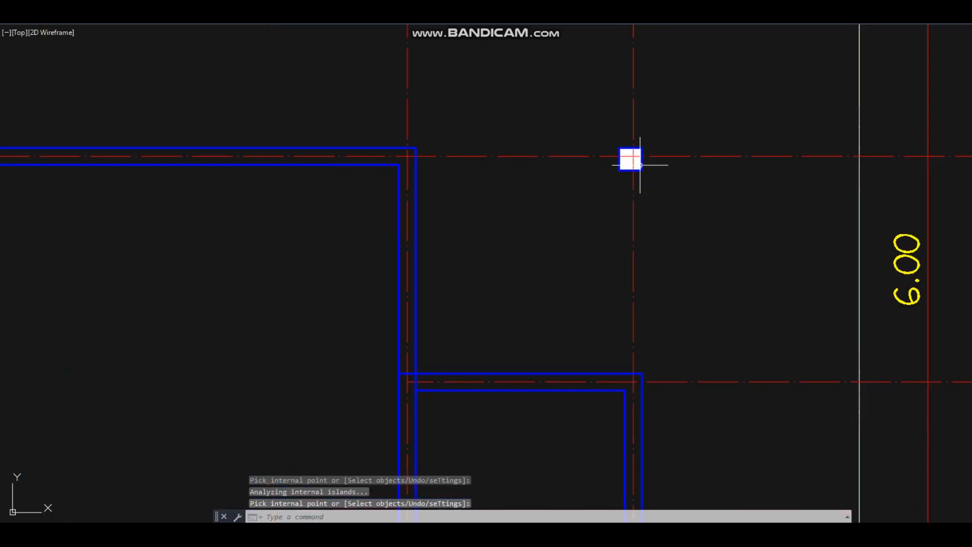
pyautogui.moveTo(592, 239); pyautogui.dragTo(653, 157, button='middle')
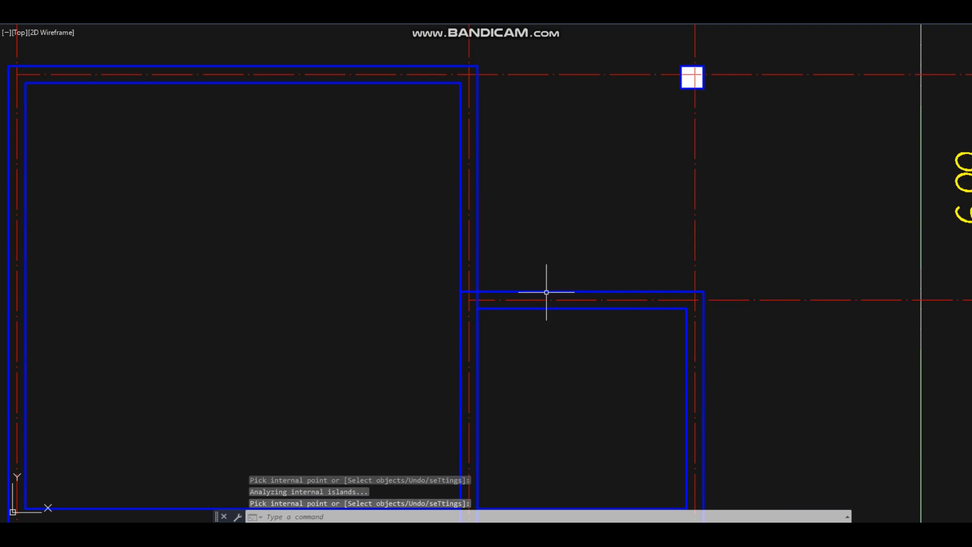
pyautogui.scroll(-2, 651, 255)
pyautogui.scroll(3, 673, 142)
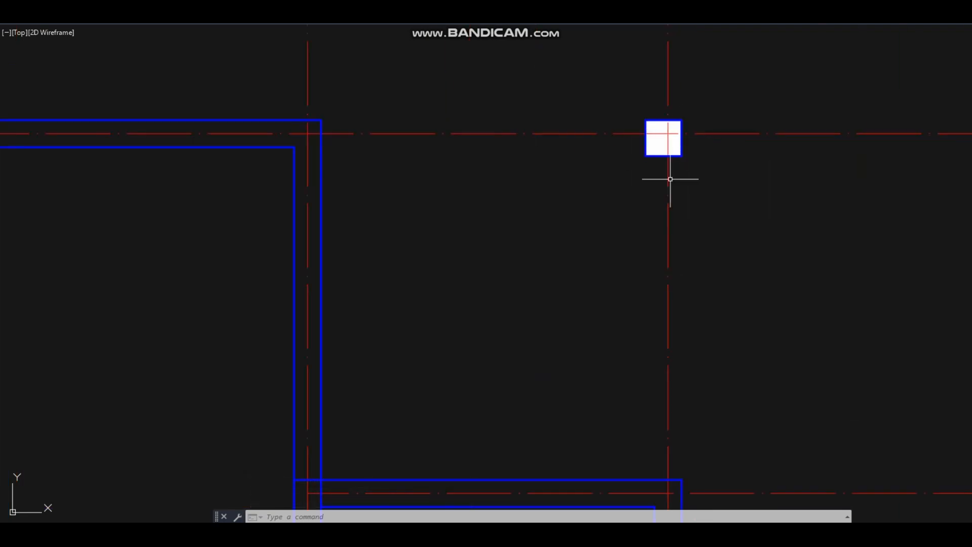
pyautogui.scroll(-3, 693, 268)
pyautogui.scroll(3, 681, 227)
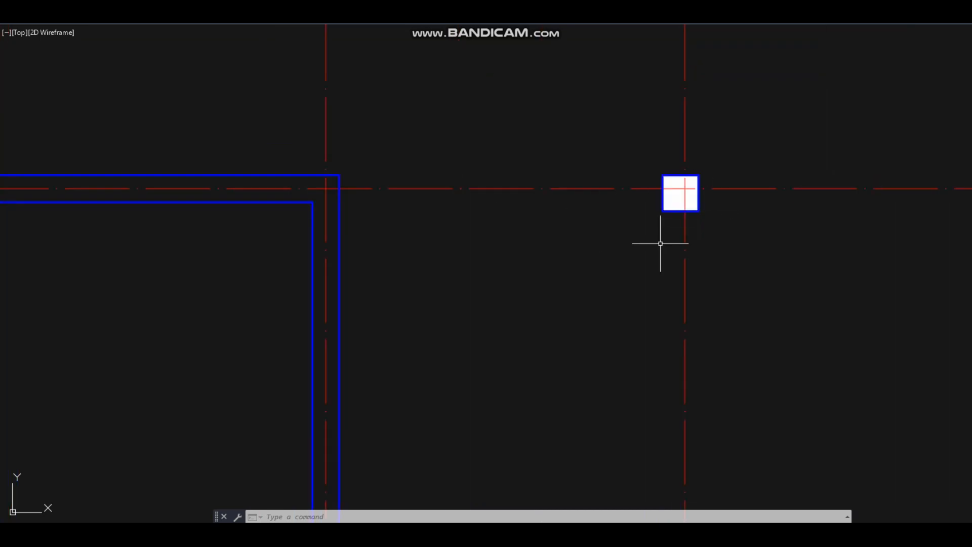
pyautogui.scroll(-2, 684, 224)
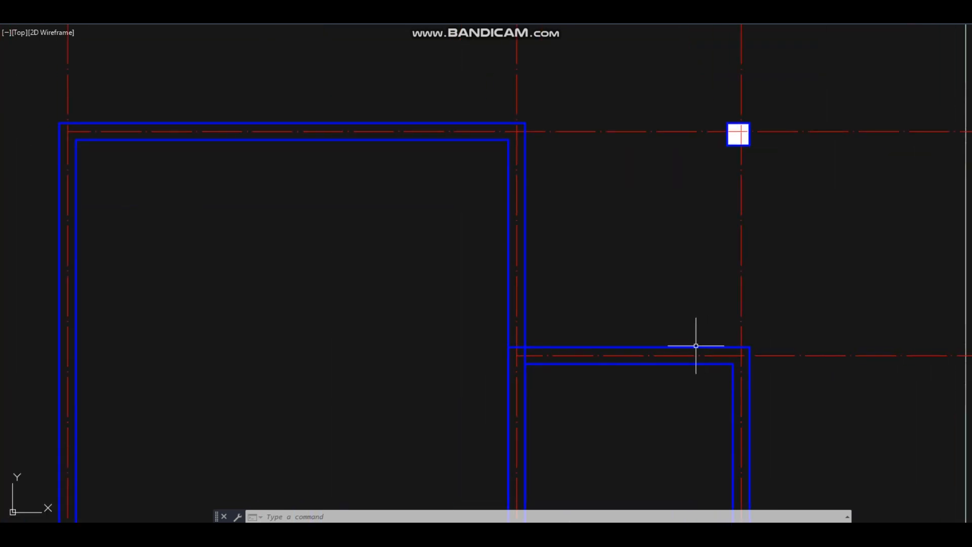
pyautogui.scroll(-2, 648, 299)
pyautogui.scroll(-3, 582, 278)
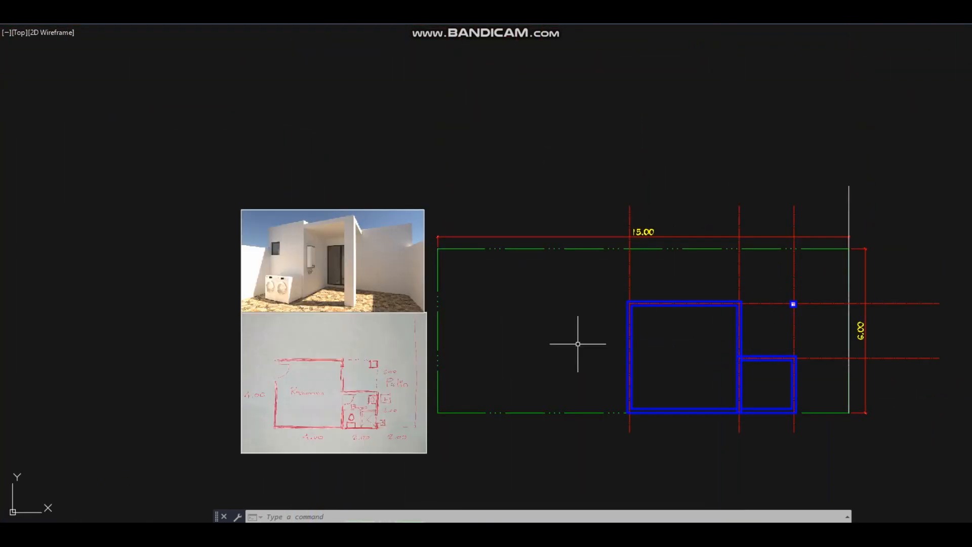
pyautogui.scroll(2, 834, 340)
pyautogui.moveTo(408, 259)
pyautogui.mouseDown(button='middle')
pyautogui.moveTo(581, 258)
pyautogui.moveTo(955, 304)
pyautogui.mouseUp(button='middle')
pyautogui.moveTo(411, 241); pyautogui.dragTo(809, 304, button='middle')
pyautogui.scroll(2, 451, 151)
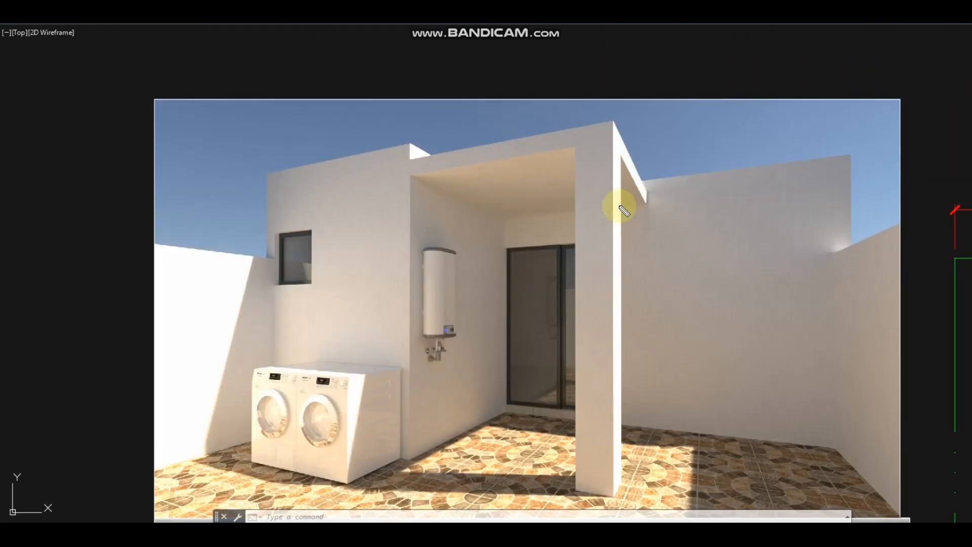
pyautogui.moveTo(409, 176)
pyautogui.mouseDown()
pyautogui.moveTo(575, 146)
pyautogui.moveTo(646, 196)
pyautogui.mouseUp()
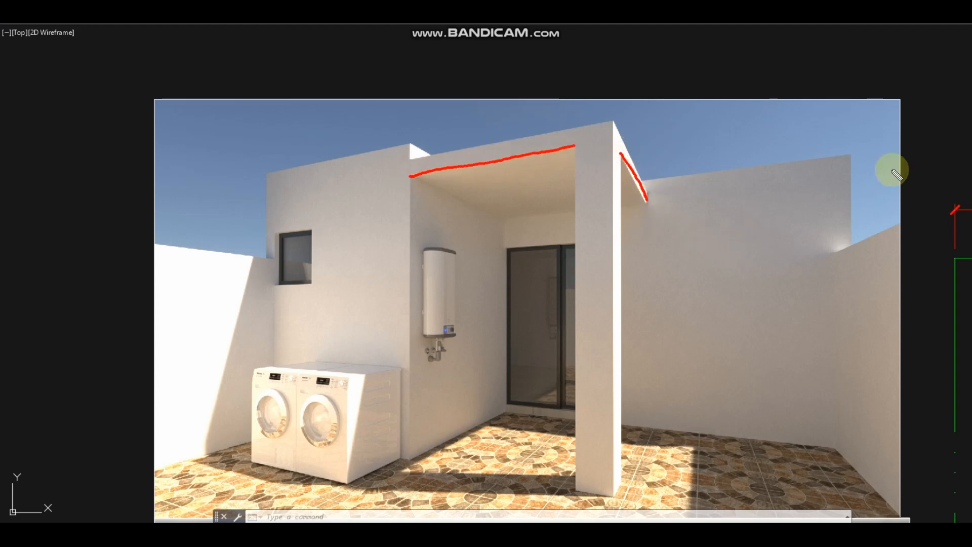
pyautogui.scroll(-5, 621, 147)
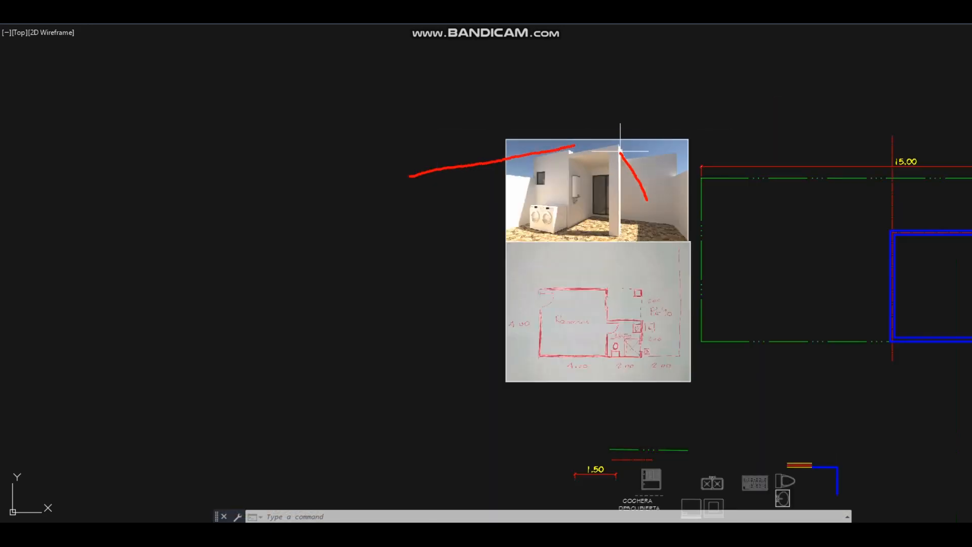
pyautogui.moveTo(764, 226); pyautogui.dragTo(698, 221, button='middle')
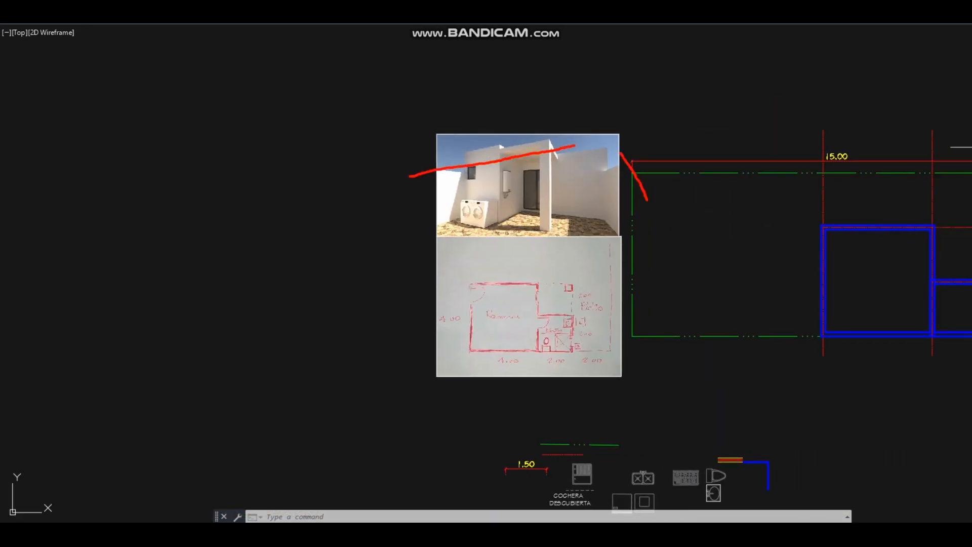
pyautogui.moveTo(700, 242); pyautogui.dragTo(368, 110)
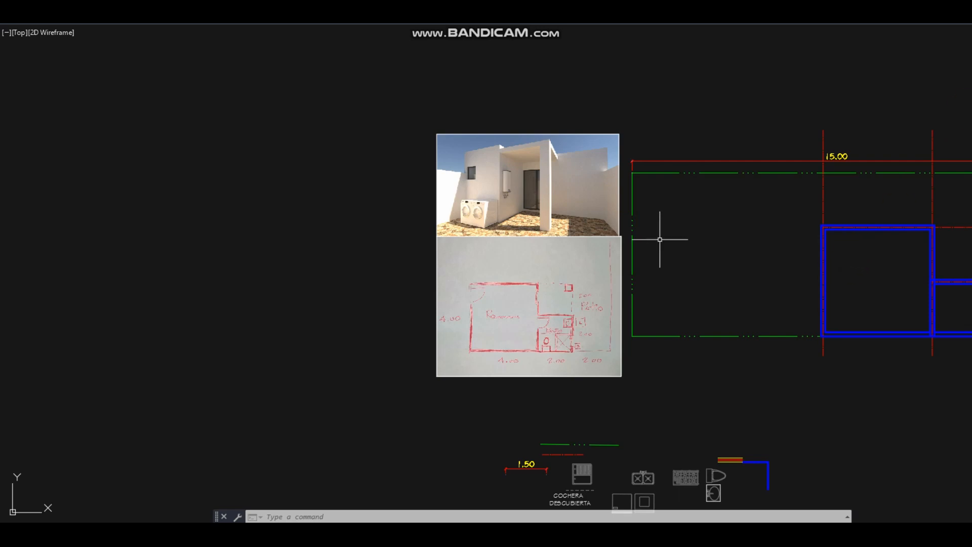
# Draw the patio roof edge lines from the bedroom's outer corner across to the column and down to the bathroom's outer corner
pyautogui.scroll(4, 868, 260)
pyautogui.moveTo(868, 260); pyautogui.dragTo(387, 222, button='middle')
pyautogui.moveTo(706, 182); pyautogui.dragTo(609, 218, button='middle')
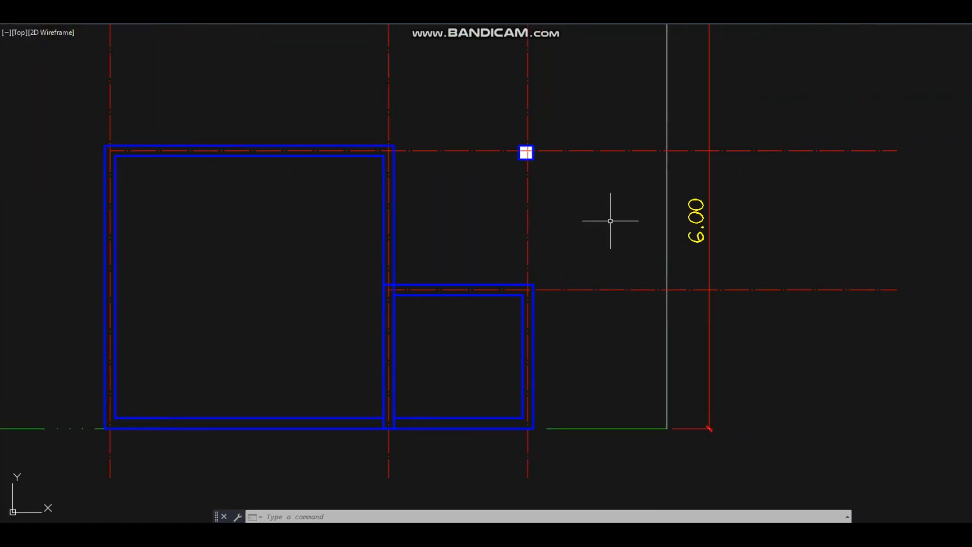
pyautogui.write('l')
pyautogui.press('Return')
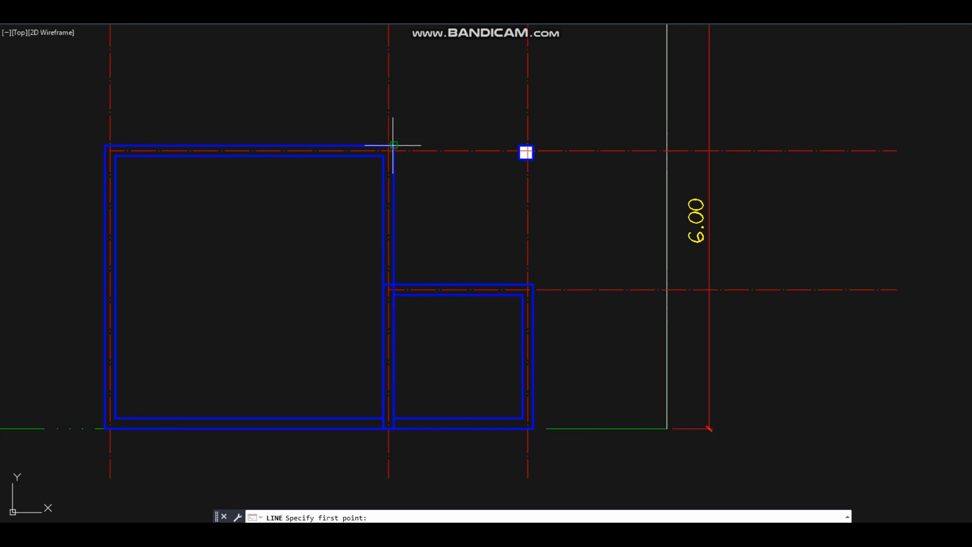
pyautogui.click(394, 146)
pyautogui.click(529, 149)
pyautogui.click(533, 283)
pyautogui.rightClick(557, 188)
# Match both patio roof edge lines to the dashed grey sample line above the COCHERA DESCUBIERTA text
pyautogui.scroll(-2, 570, 183)
pyautogui.click(266, 15)
pyautogui.moveTo(415, 379); pyautogui.dragTo(558, 202, button='middle')
pyautogui.scroll(-2, 559, 202)
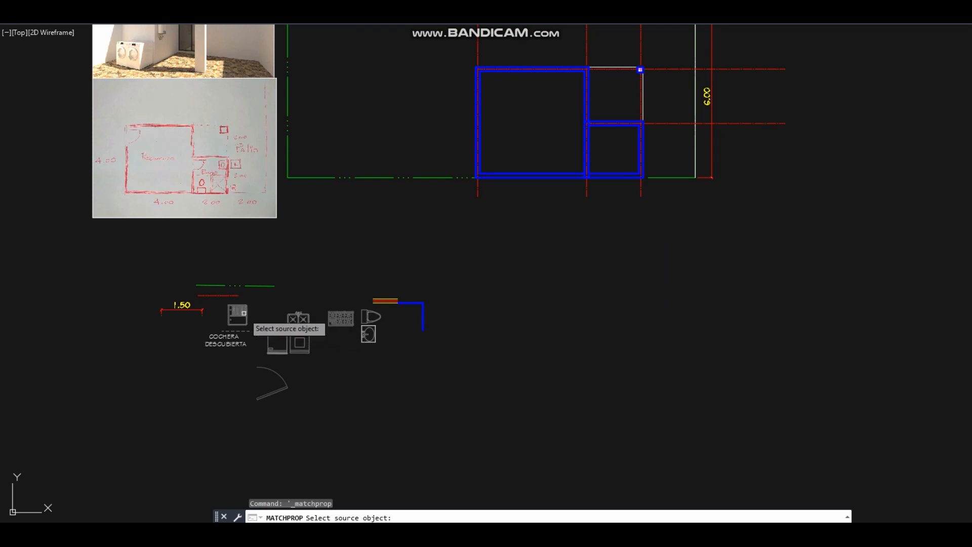
pyautogui.click(244, 330)
pyautogui.scroll(5, 630, 121)
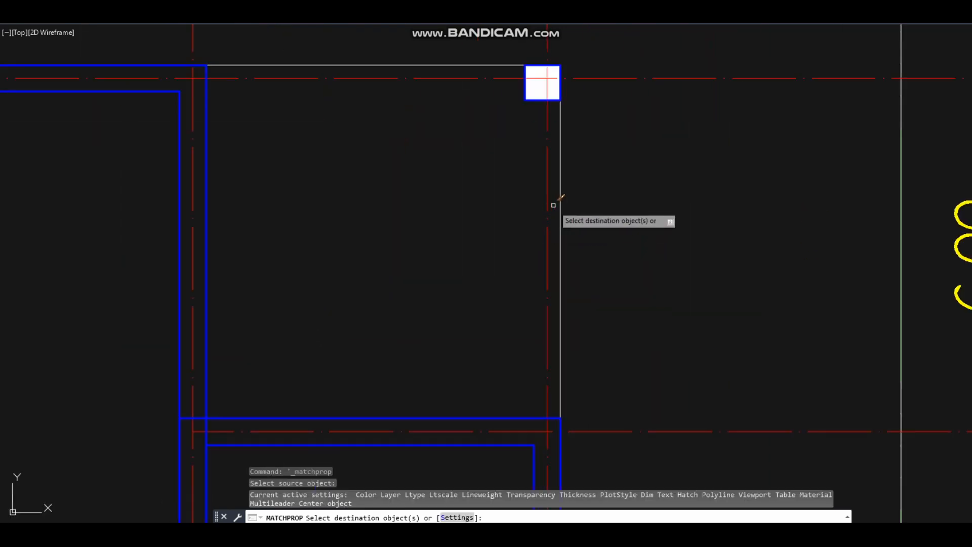
pyautogui.click(559, 190)
pyautogui.click(468, 65)
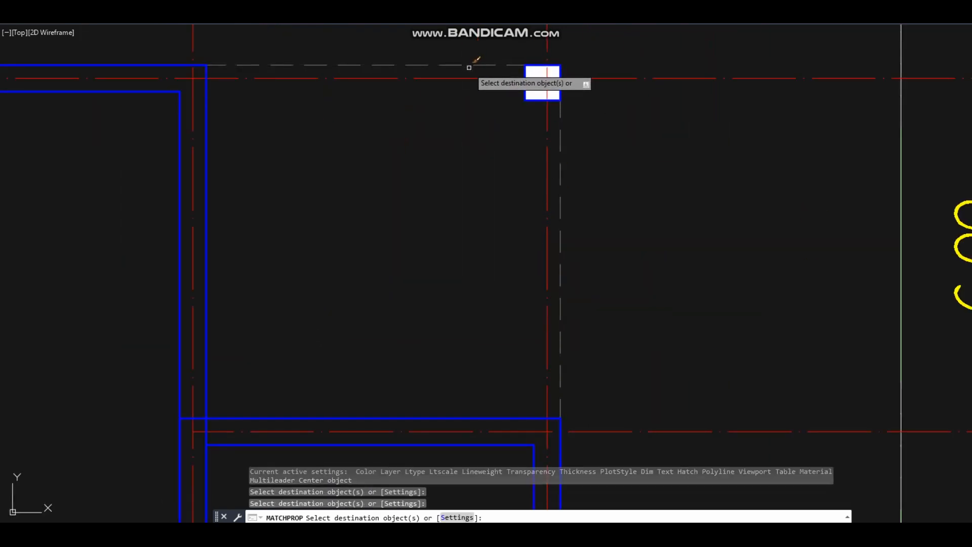
pyautogui.moveTo(469, 65); pyautogui.dragTo(597, 124, button='middle')
pyautogui.press('Return')
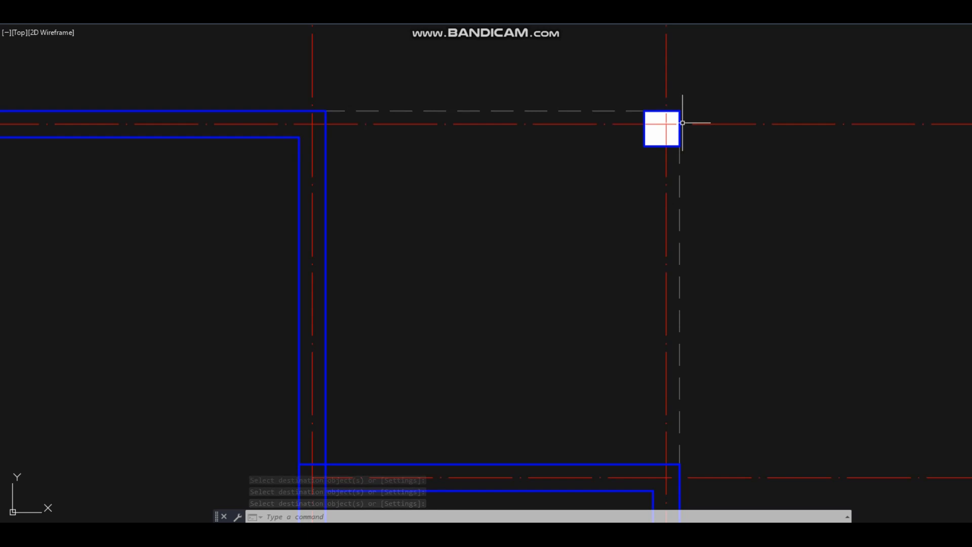
pyautogui.moveTo(694, 402); pyautogui.dragTo(723, 325, button='middle')
pyautogui.scroll(-4, 722, 329)
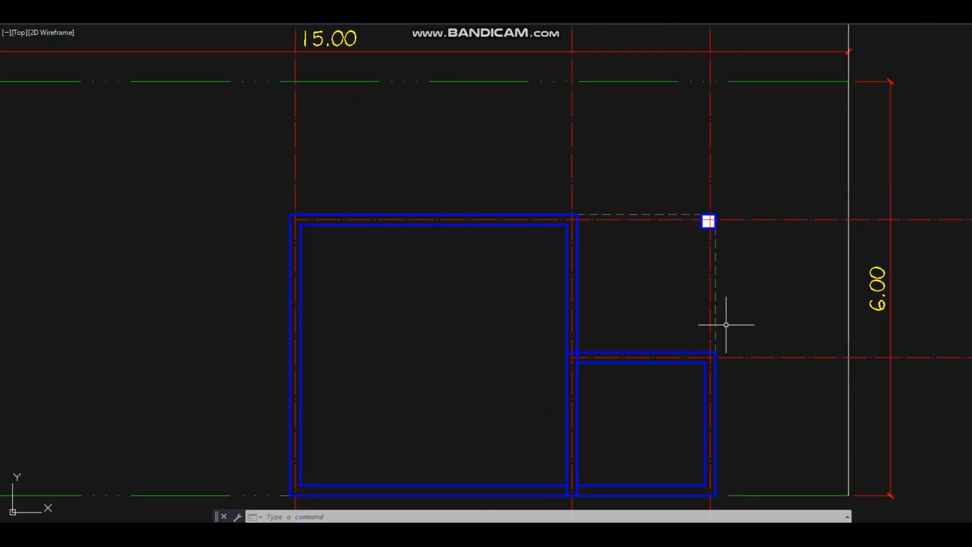
pyautogui.scroll(-2, 724, 321)
pyautogui.moveTo(683, 319)
pyautogui.mouseDown(button='middle')
pyautogui.moveTo(743, 299)
pyautogui.moveTo(653, 289)
pyautogui.mouseUp(button='middle')
pyautogui.scroll(-3, 549, 265)
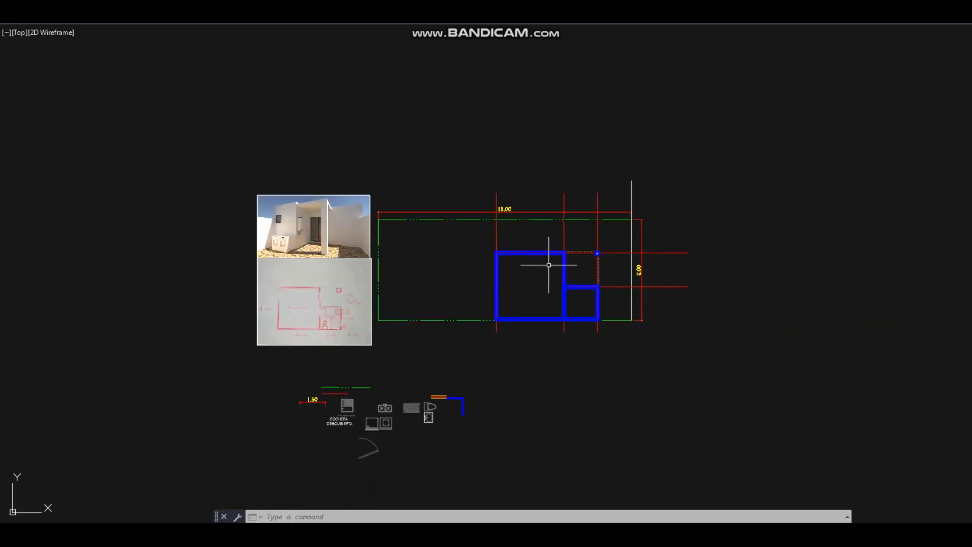
pyautogui.write('co')
pyautogui.press('Return')
pyautogui.press('Return')
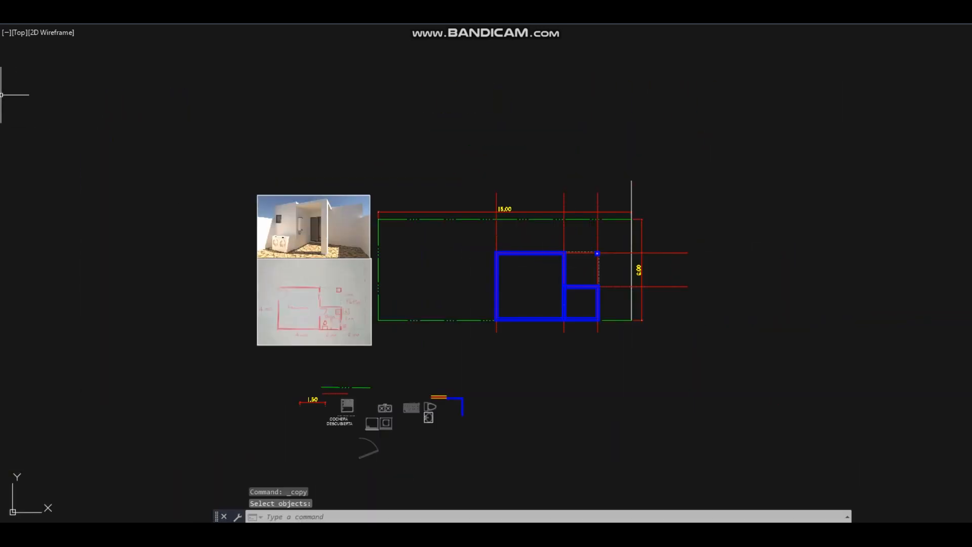
# Move the reference photo and hand sketch horizontally to the right side of the plot, beyond the 6.00 dimension
pyautogui.write('m')
pyautogui.press('Return')
pyautogui.click(365, 353)
pyautogui.click(283, 164)
pyautogui.press('Return')
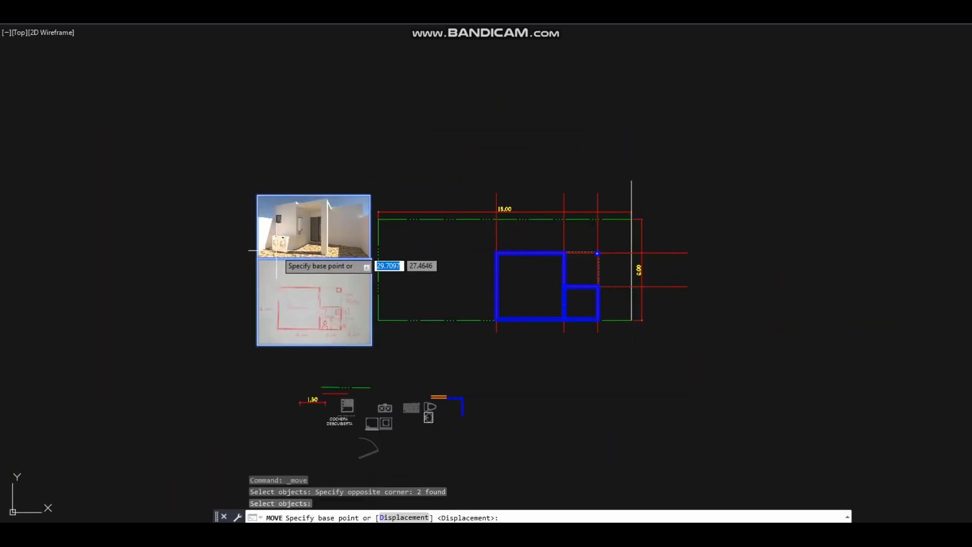
pyautogui.click(277, 251)
pyautogui.scroll(6, 628, 284)
pyautogui.scroll(-2, 636, 353)
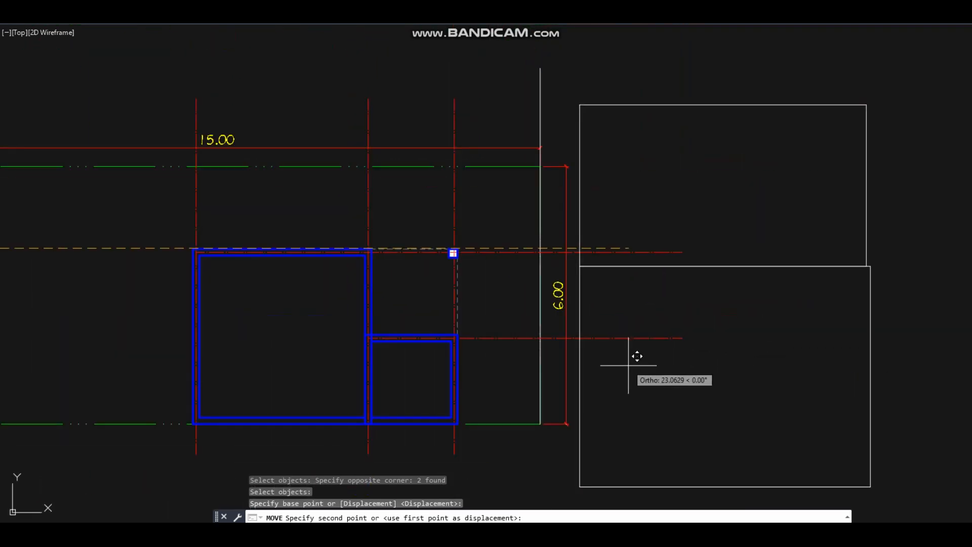
pyautogui.click(636, 370)
# Shorten the two horizontal axis lines on the patio side so they end at the 6.00 dimension line
pyautogui.scroll(2, 582, 319)
pyautogui.click(586, 351)
pyautogui.click(563, 196)
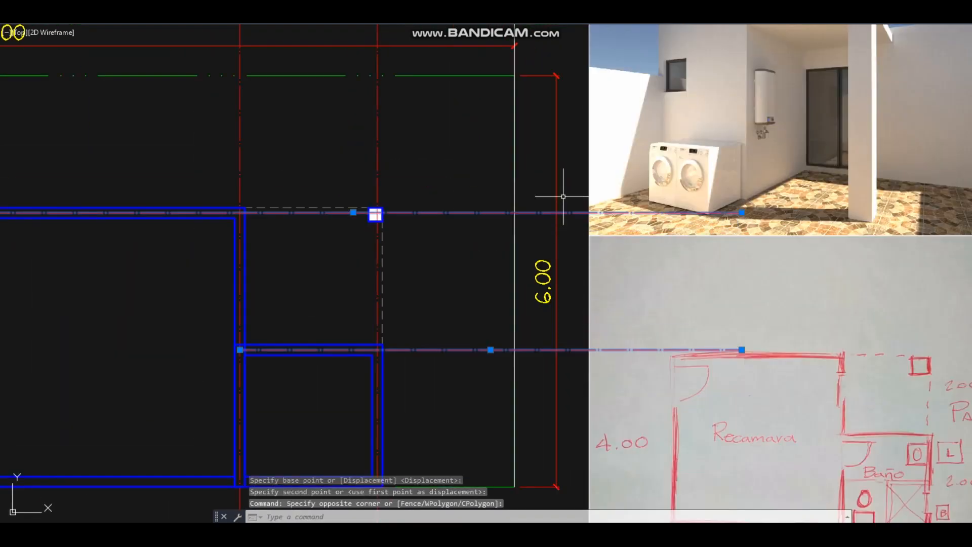
pyautogui.click(742, 212)
pyautogui.click(556, 212)
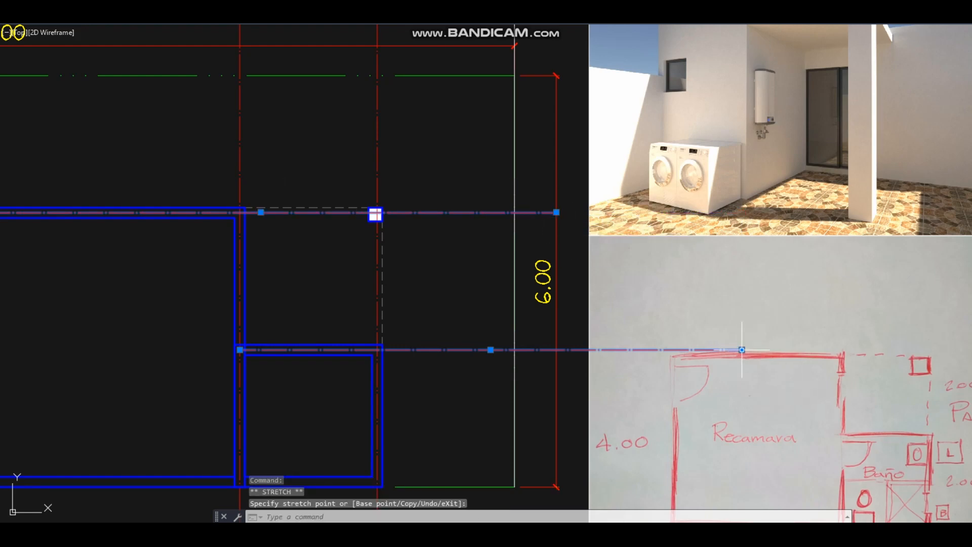
pyautogui.click(557, 349)
pyautogui.scroll(-4, 600, 280)
pyautogui.press('Escape')
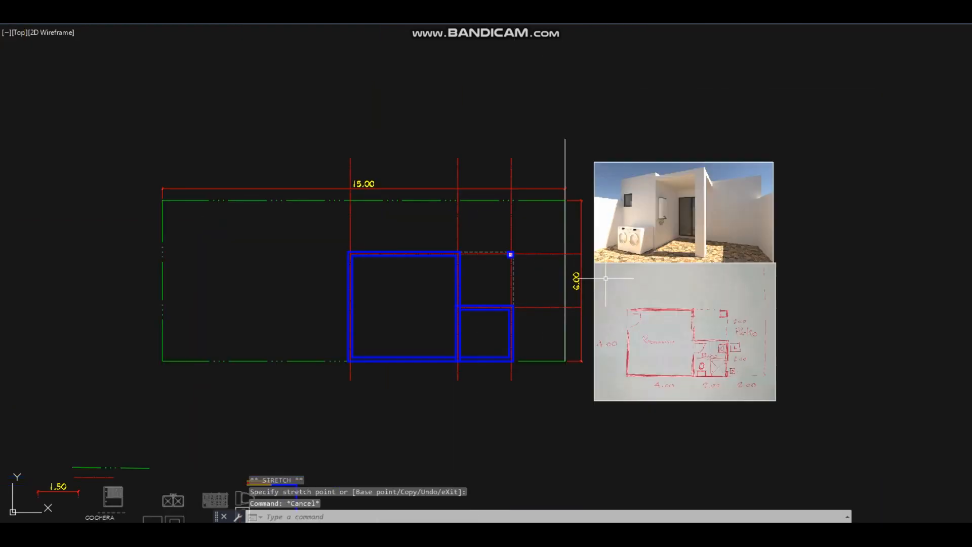
# Compare the column, roof edge and bathroom wall in the reference photo with their positions in the floor plan
pyautogui.scroll(2, 618, 263)
pyautogui.moveTo(489, 293); pyautogui.dragTo(529, 252, button='middle')
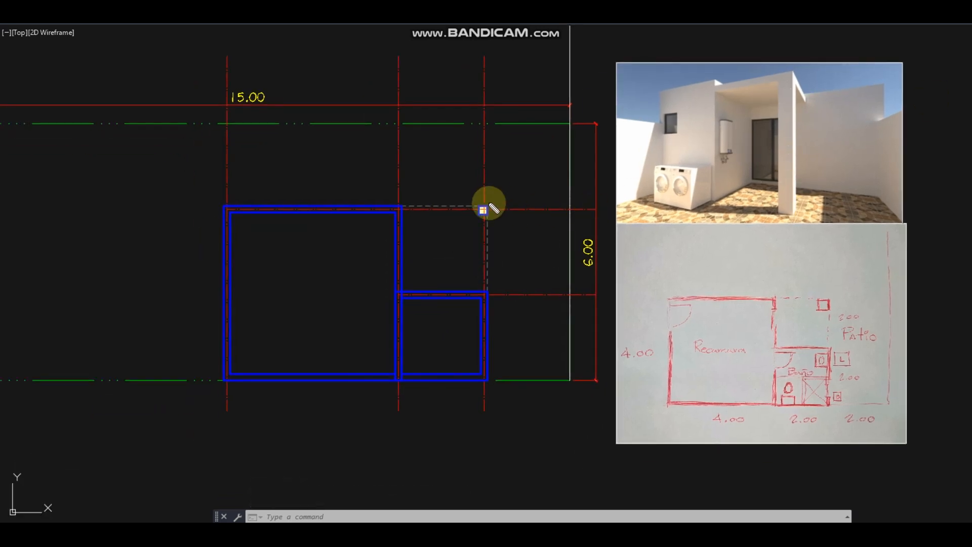
pyautogui.moveTo(791, 79)
pyautogui.mouseDown()
pyautogui.moveTo(782, 182)
pyautogui.moveTo(792, 208)
pyautogui.moveTo(791, 73)
pyautogui.mouseUp()
pyautogui.moveTo(783, 151); pyautogui.dragTo(495, 208)
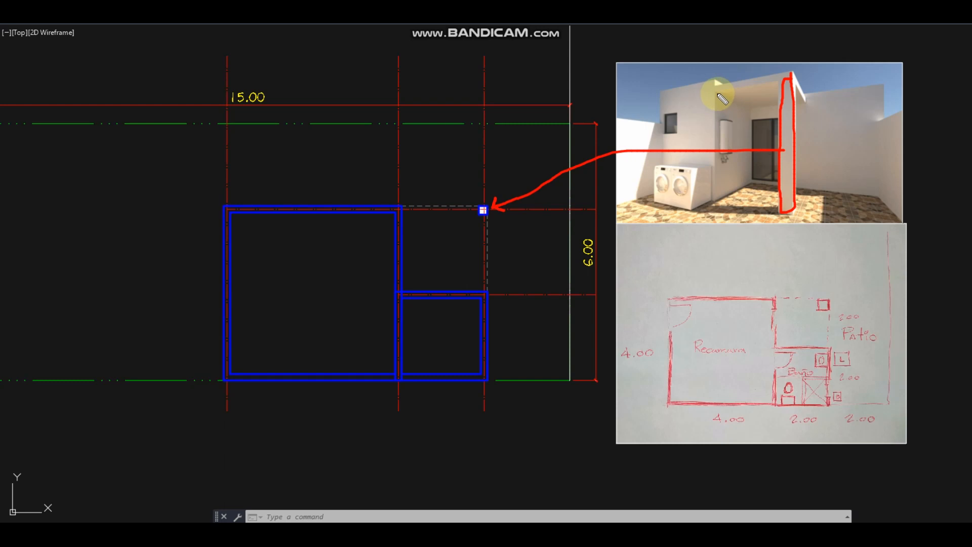
pyautogui.moveTo(724, 96)
pyautogui.mouseDown()
pyautogui.moveTo(775, 81)
pyautogui.moveTo(805, 101)
pyautogui.mouseUp()
pyautogui.moveTo(715, 89)
pyautogui.mouseDown()
pyautogui.moveTo(728, 93)
pyautogui.moveTo(458, 162)
pyautogui.moveTo(445, 196)
pyautogui.moveTo(463, 199)
pyautogui.mouseUp()
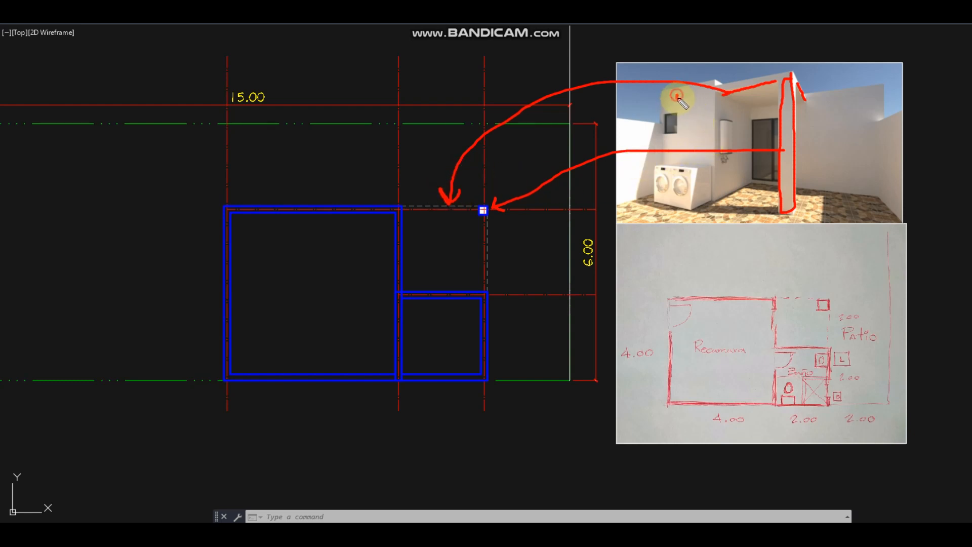
pyautogui.moveTo(690, 138)
pyautogui.mouseDown()
pyautogui.moveTo(639, 254)
pyautogui.moveTo(499, 335)
pyautogui.moveTo(488, 330)
pyautogui.moveTo(498, 315)
pyautogui.mouseUp()
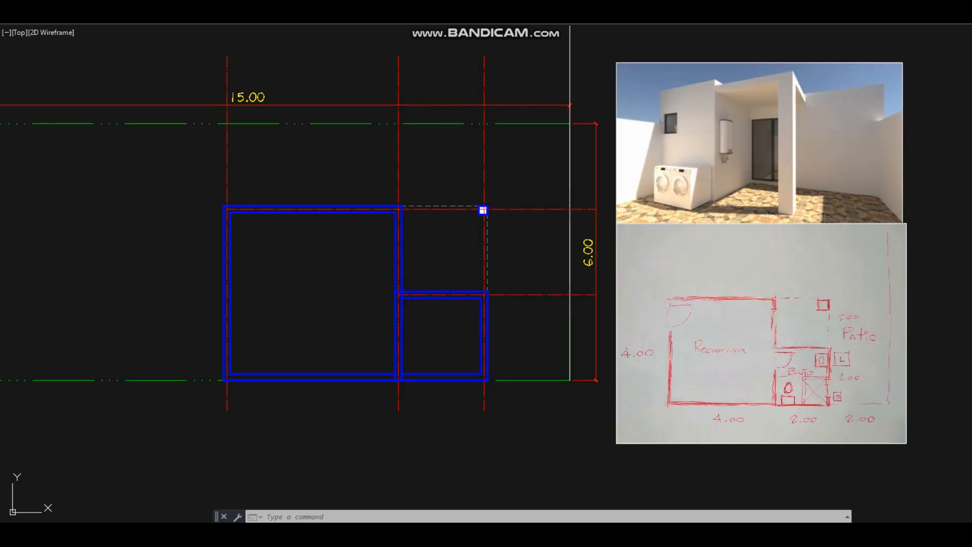
pyautogui.moveTo(551, 266); pyautogui.dragTo(624, 240, button='middle')
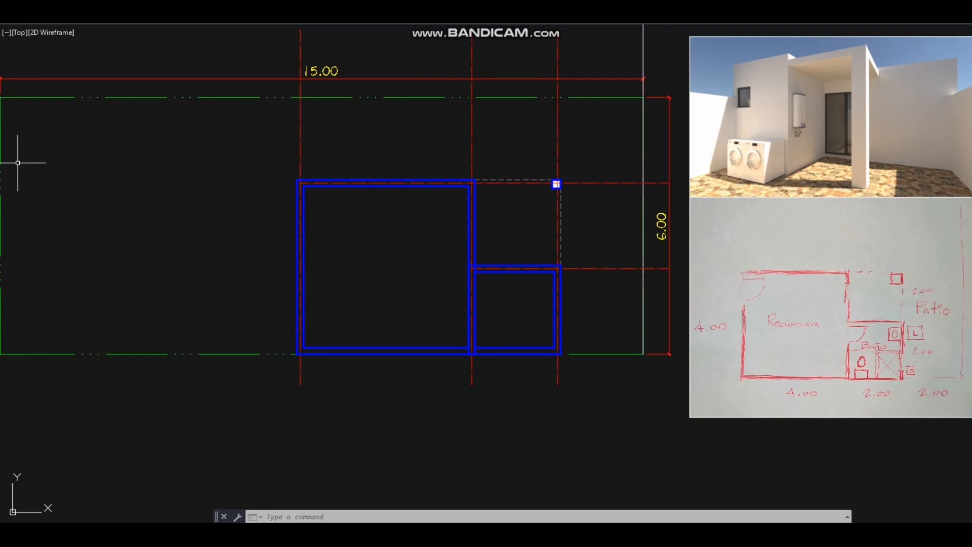
# Explode the outer and inner wall outlines at the bathroom into separate lines
pyautogui.click(1, 248)
pyautogui.scroll(3, 565, 353)
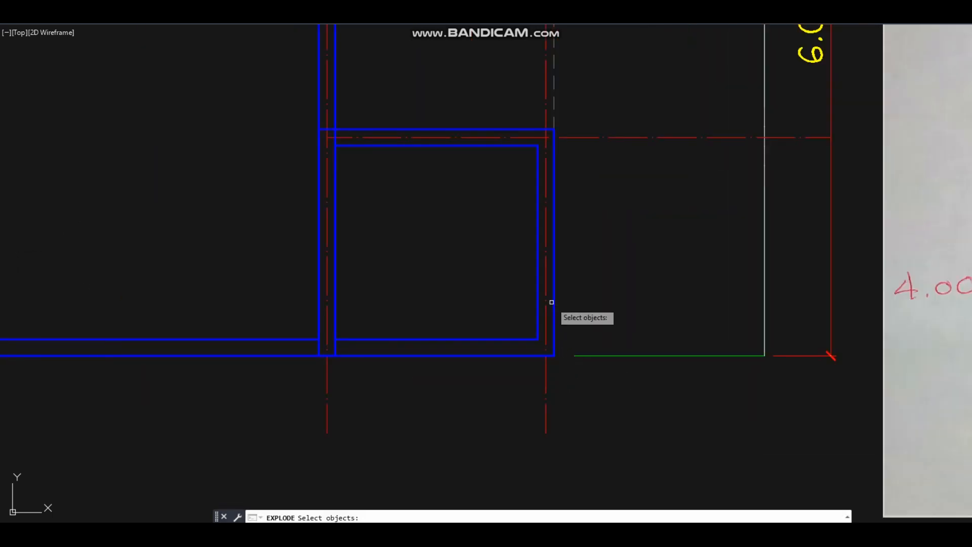
pyautogui.click(554, 305)
pyautogui.click(535, 318)
pyautogui.press('Return')
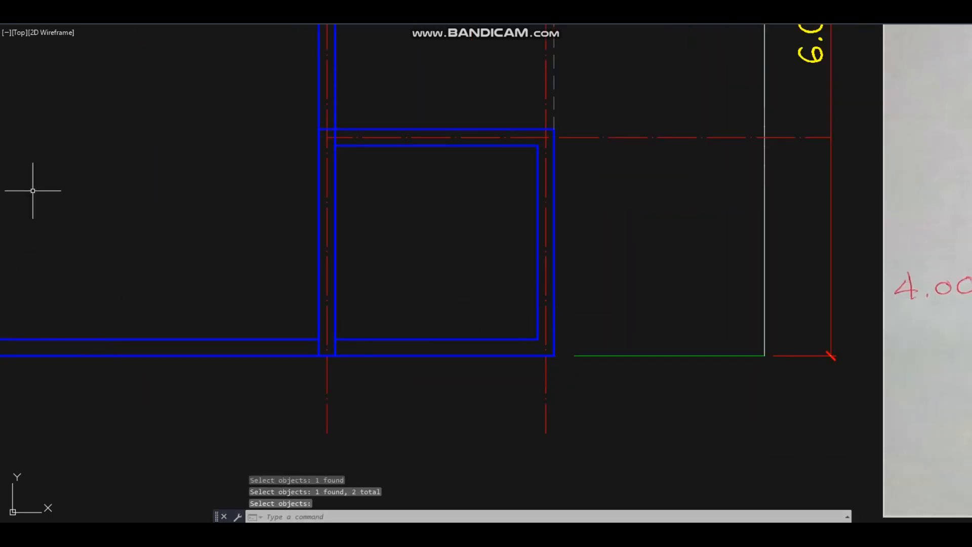
# Extend the inner line of the bathroom's bottom wall to the outer face of its patio-side wall
pyautogui.click(1, 199)
pyautogui.rightClick(542, 347)
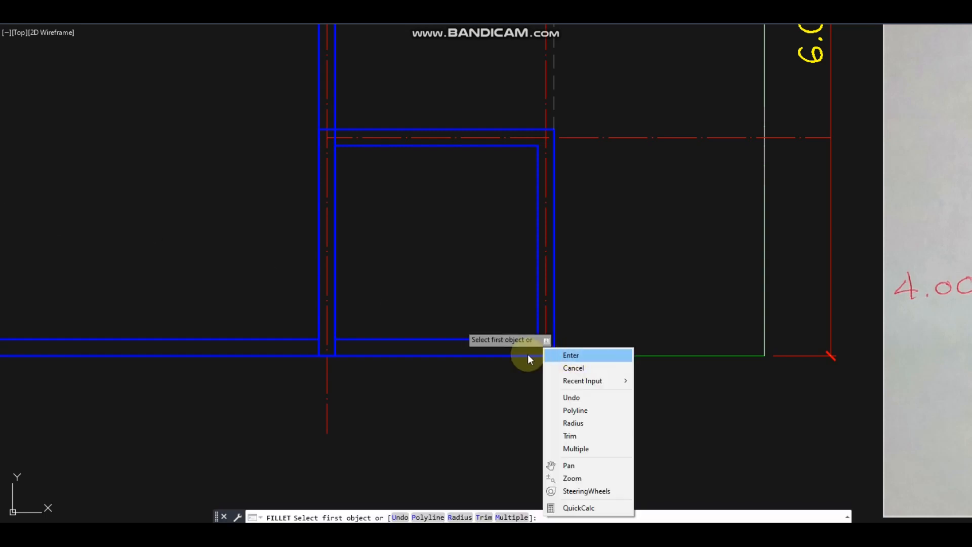
pyautogui.click(1, 172)
pyautogui.rightClick(524, 374)
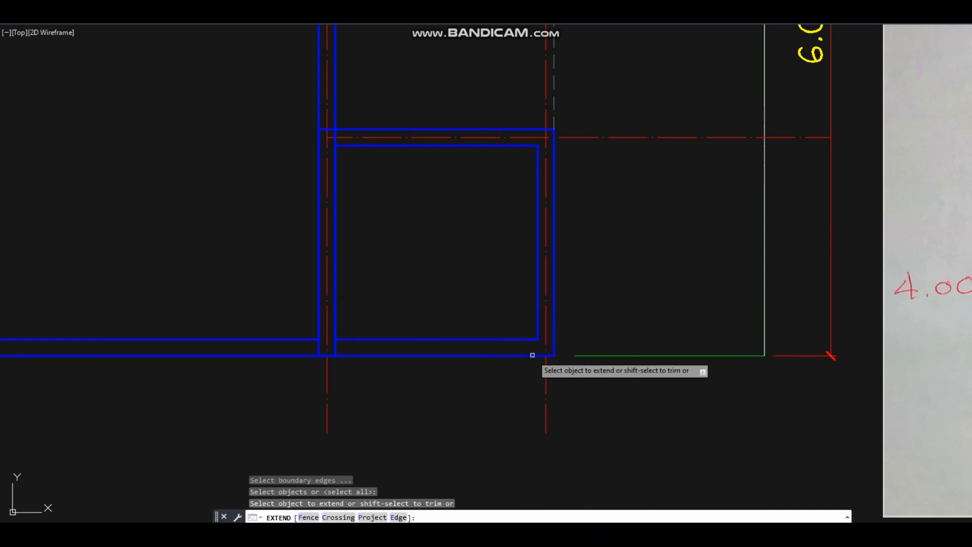
pyautogui.click(529, 339)
pyautogui.moveTo(636, 312); pyautogui.dragTo(523, 343, button='middle')
pyautogui.scroll(-2, 524, 342)
pyautogui.moveTo(734, 222); pyautogui.dragTo(680, 384, button='middle')
pyautogui.moveTo(870, 389); pyautogui.dragTo(814, 221, button='middle')
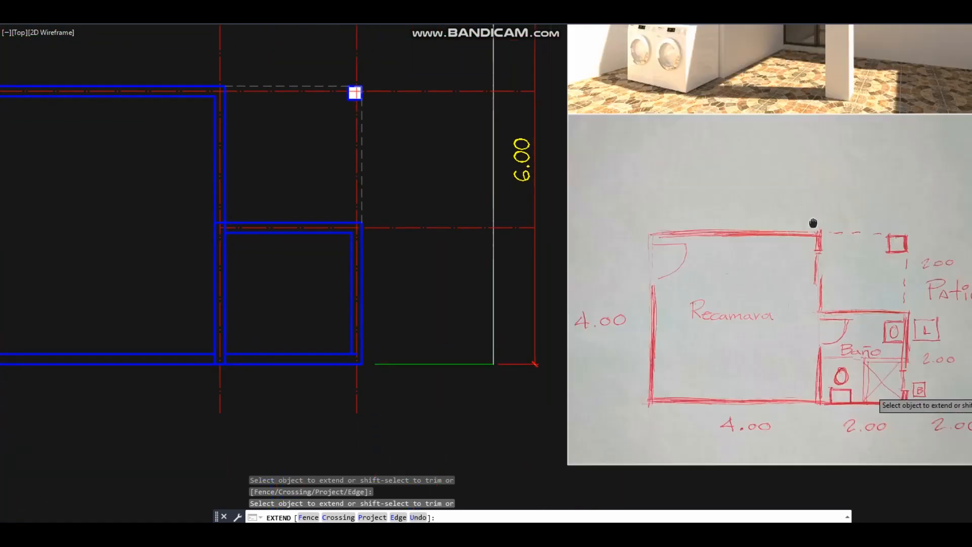
pyautogui.moveTo(275, 350); pyautogui.dragTo(462, 329, button='middle')
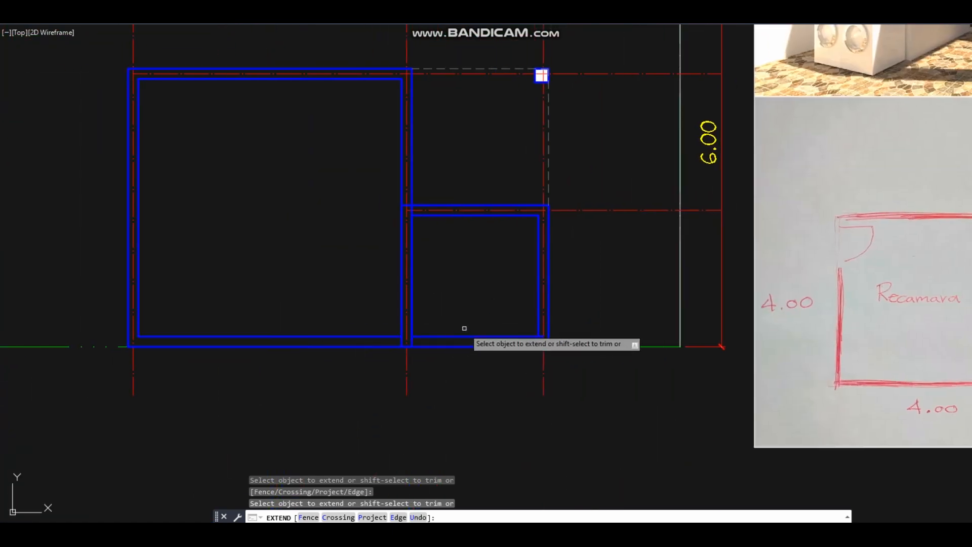
pyautogui.scroll(2, 527, 337)
pyautogui.scroll(2, 528, 338)
pyautogui.rightClick(483, 259)
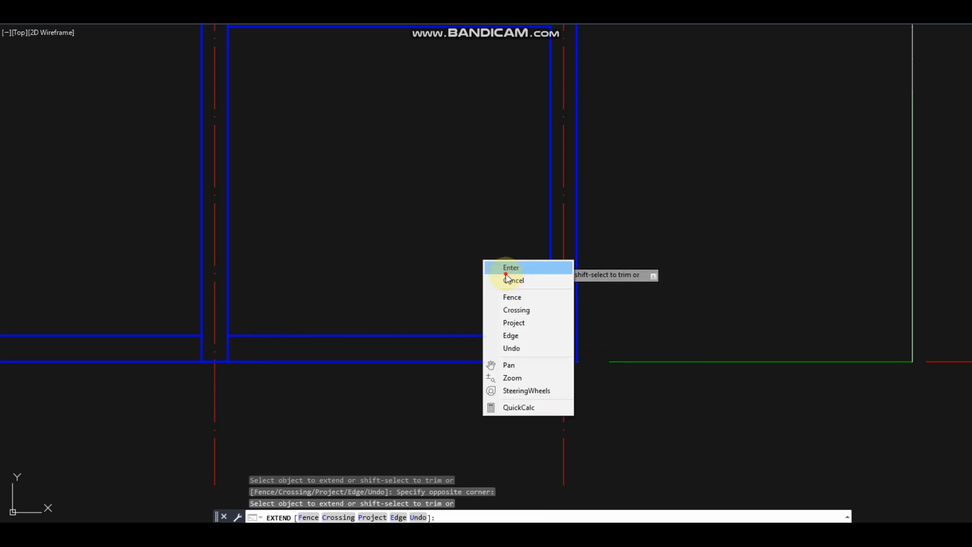
pyautogui.click(506, 265)
# Offset the bottom wall's inner line 0.6 and open a window gap in the bathroom's patio-side wall above it
pyautogui.write('o')
pyautogui.press('Return')
pyautogui.press('Return')
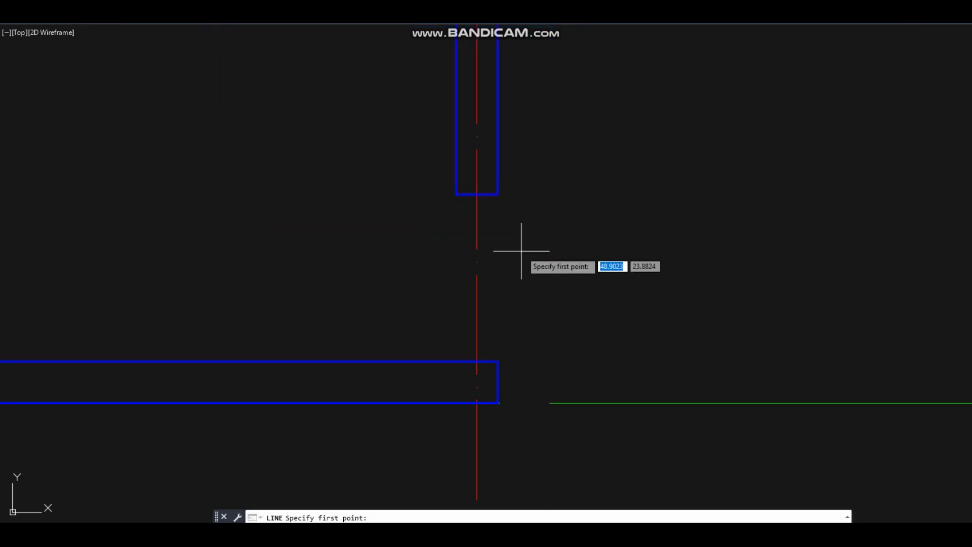
# Try to draw the window's inner edge line across the gap in the bathroom wall
pyautogui.click(455, 194)
pyautogui.click(455, 361)
pyautogui.rightClick(510, 212)
pyautogui.click(527, 218)
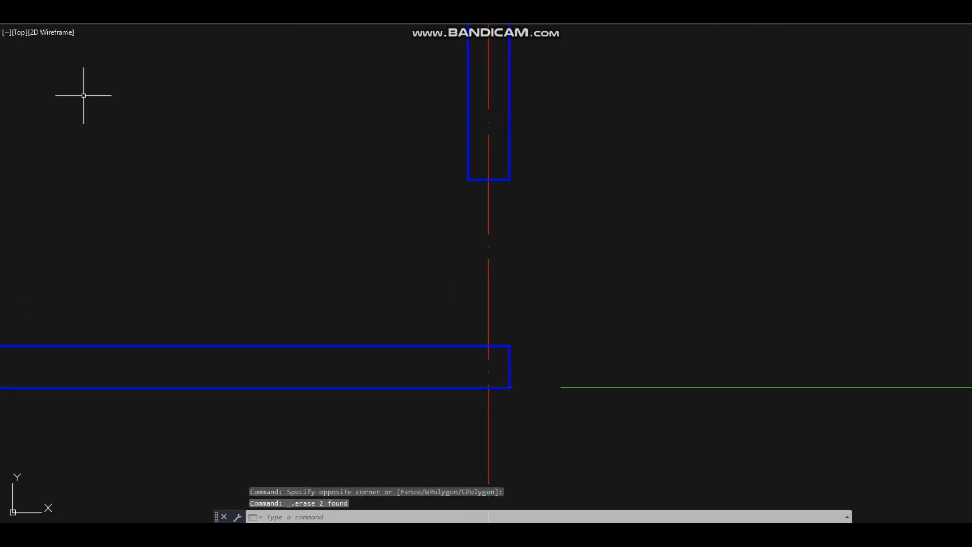
# Draw the window's inner and outer edge lines across the gap, flush with both faces of the bathroom wall
pyautogui.write('l')
pyautogui.press('Return')
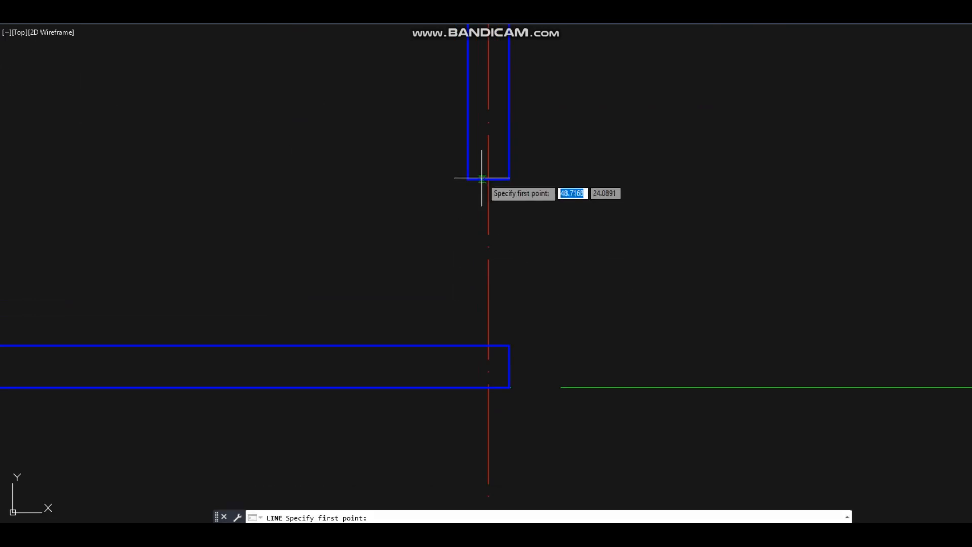
pyautogui.click(468, 178)
pyautogui.click(468, 346)
pyautogui.rightClick(510, 197)
pyautogui.click(515, 202)
pyautogui.click(509, 181)
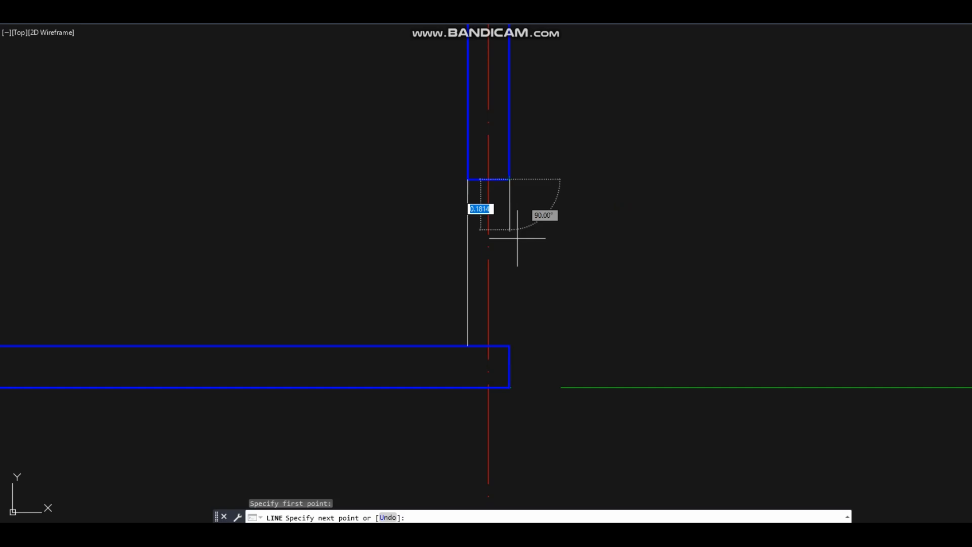
pyautogui.click(509, 346)
pyautogui.rightClick(541, 210)
pyautogui.click(541, 209)
# Offset both window edge lines 0.06 toward the middle of the wall to form the glazing lines
pyautogui.write('o')
pyautogui.press('Return')
pyautogui.write('.06')
pyautogui.press('Return')
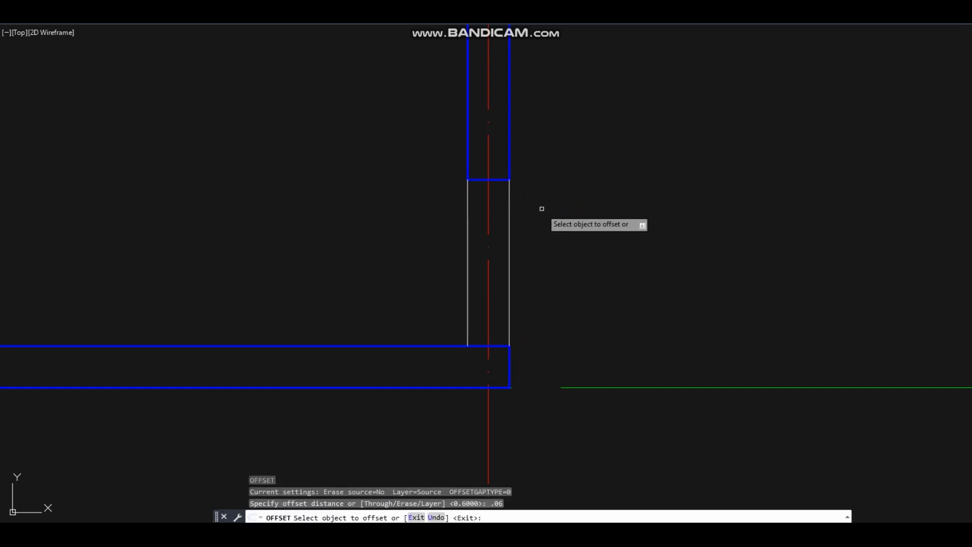
pyautogui.click(509, 227)
pyautogui.click(500, 237)
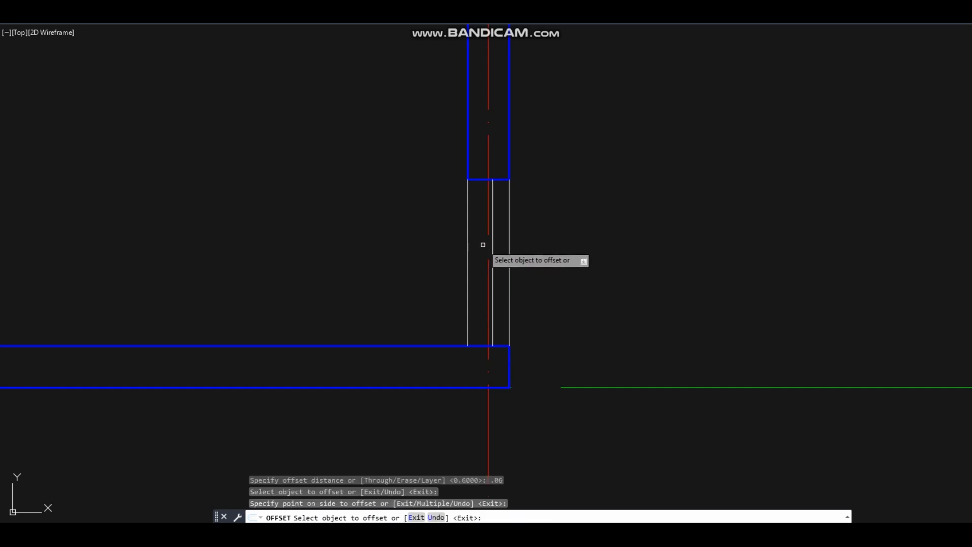
pyautogui.click(465, 241)
pyautogui.click(501, 234)
pyautogui.press('Return')
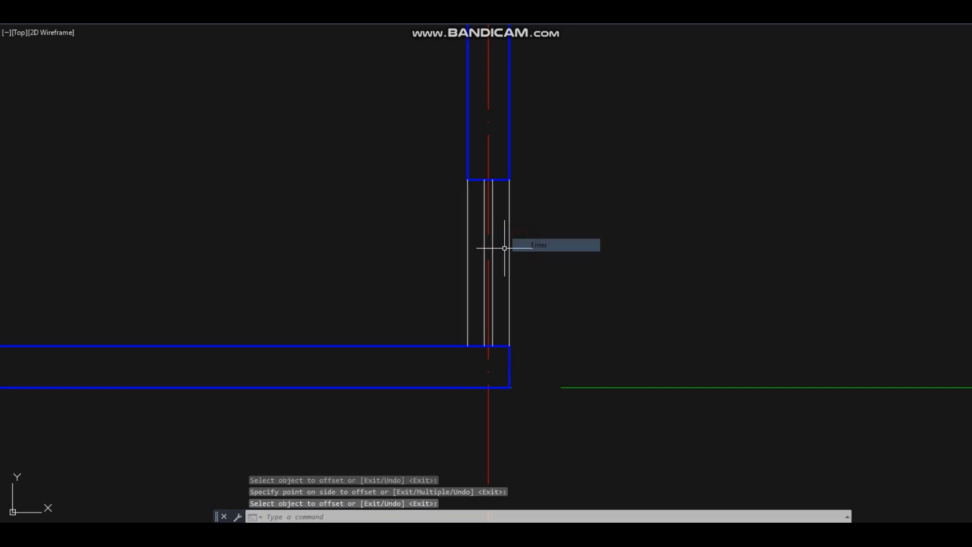
pyautogui.scroll(2, 505, 247)
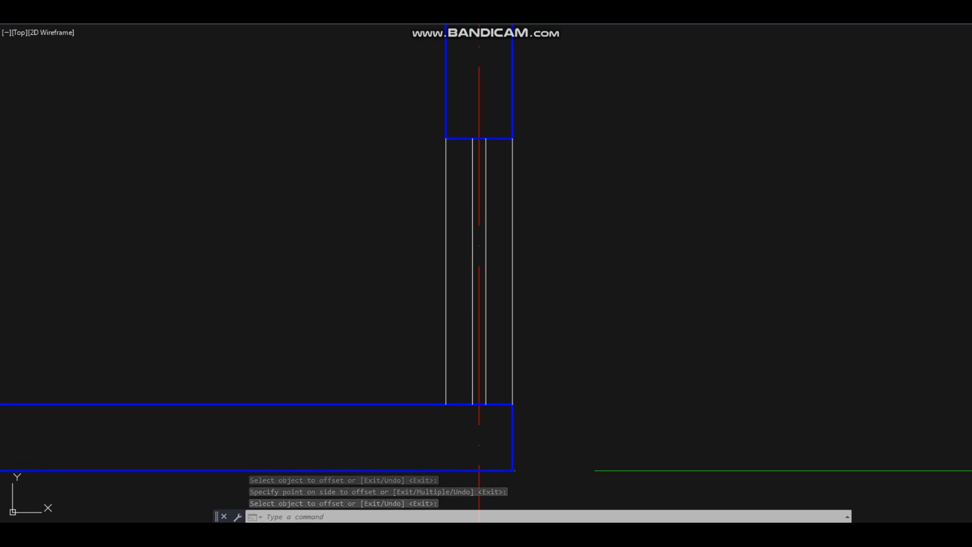
pyautogui.moveTo(604, 209)
pyautogui.mouseDown()
pyautogui.moveTo(475, 94)
pyautogui.moveTo(351, 280)
pyautogui.moveTo(410, 428)
pyautogui.moveTo(618, 308)
pyautogui.moveTo(605, 195)
pyautogui.mouseUp()
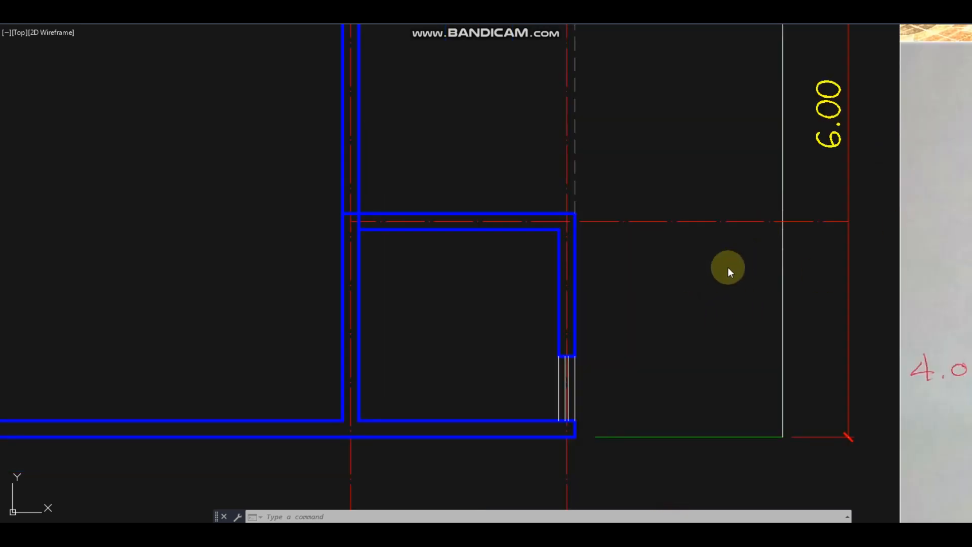
# Copy the top outer line of the bathroom wall 1.6 upward across the bedroom's patio-side wall
pyautogui.scroll(-3, 727, 268)
pyautogui.moveTo(722, 270); pyautogui.dragTo(639, 277, button='middle')
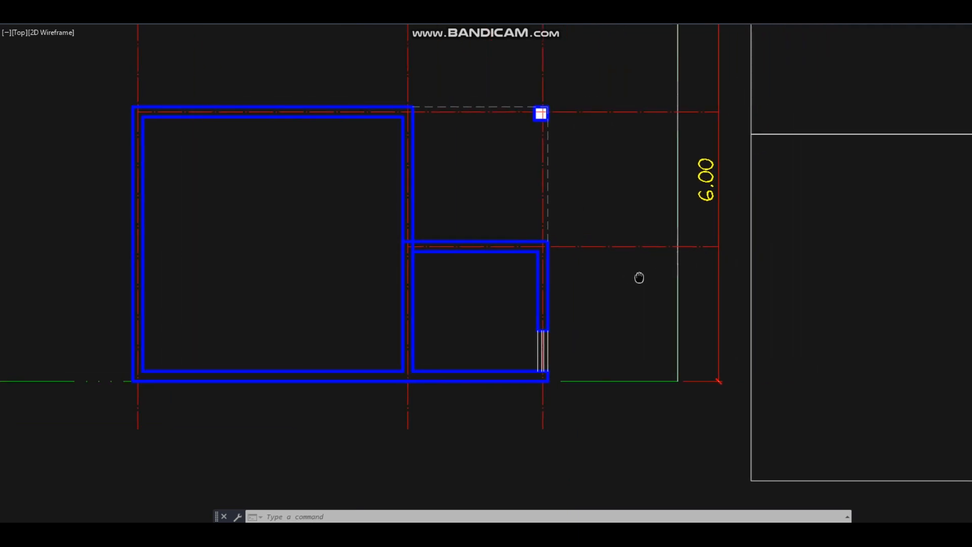
pyautogui.moveTo(578, 314); pyautogui.dragTo(497, 305, button='middle')
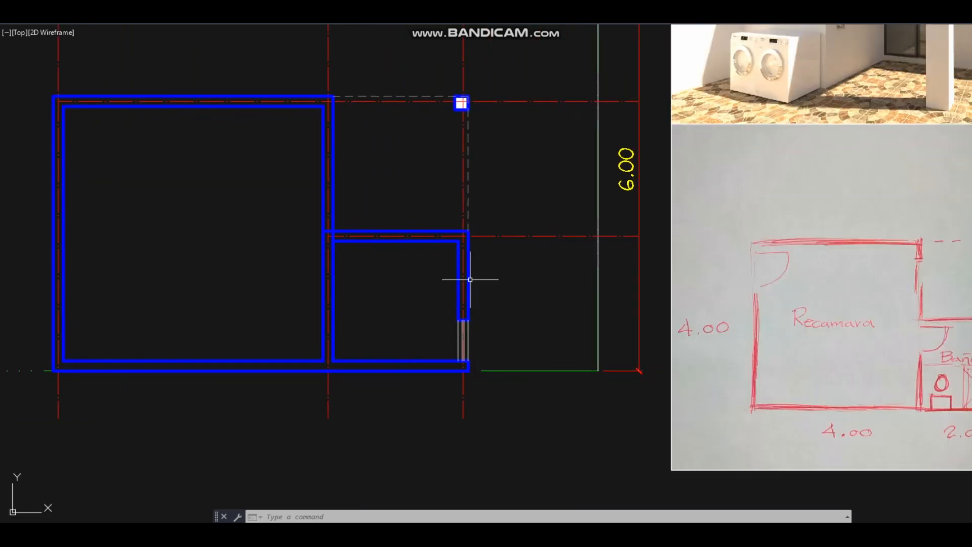
pyautogui.moveTo(354, 219); pyautogui.dragTo(378, 273, button='middle')
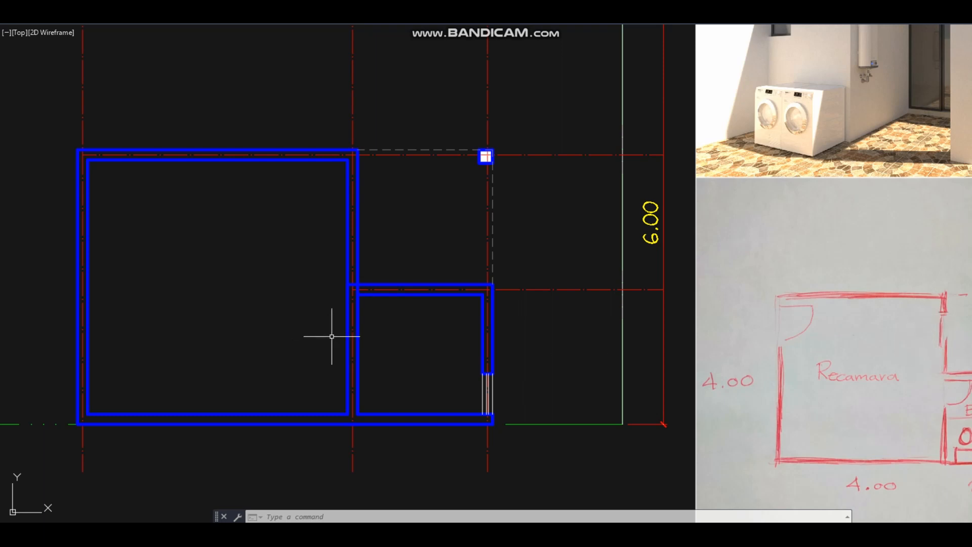
pyautogui.scroll(2, 365, 246)
pyautogui.moveTo(322, 222); pyautogui.dragTo(324, 255, button='middle')
pyautogui.write('co')
pyautogui.press('space')
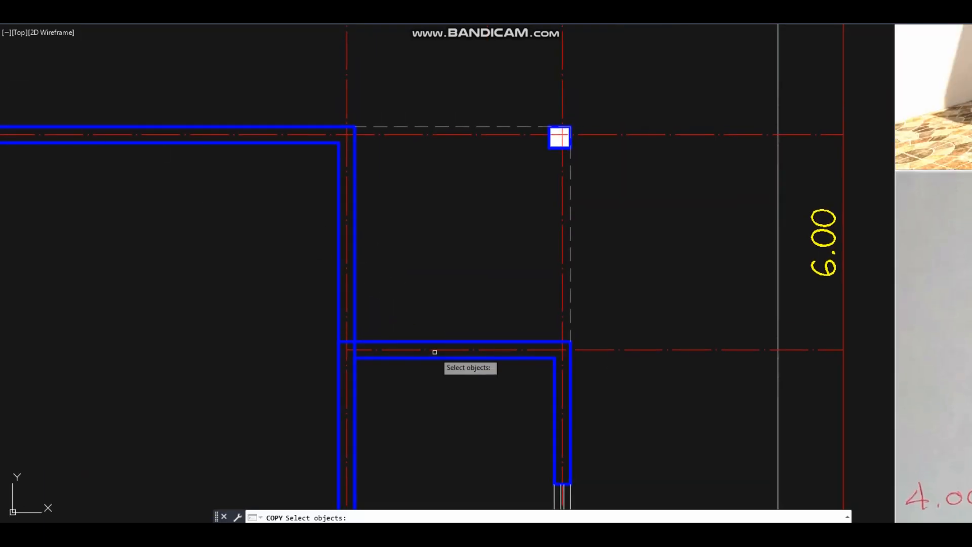
pyautogui.click(406, 341)
pyautogui.press('Return')
pyautogui.click(402, 323)
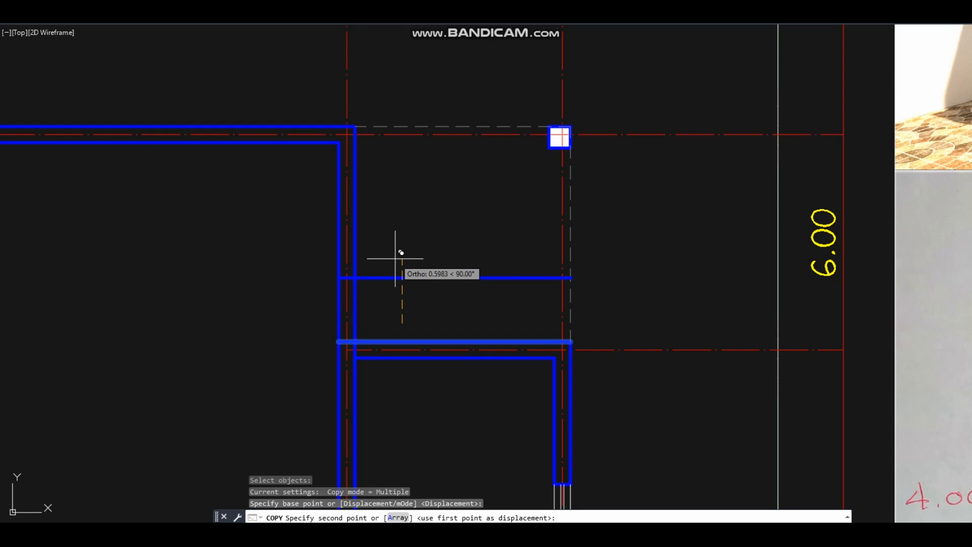
pyautogui.write('1.6')
pyautogui.press('Return')
pyautogui.scroll(2, 397, 258)
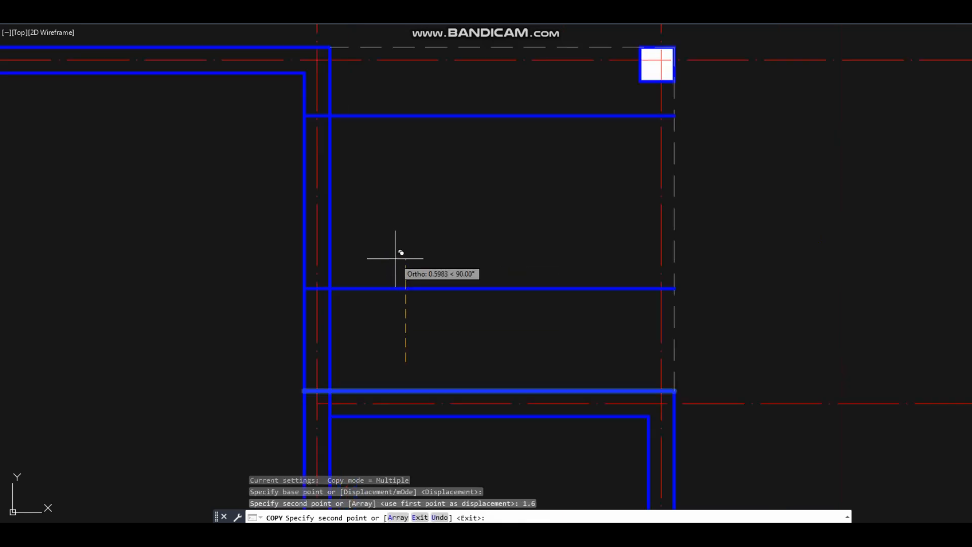
pyautogui.press('Return')
# Trim the copied line to the wall thickness and cut the door opening in the bedroom's patio-side wall
pyautogui.write('tr')
pyautogui.press('space')
pyautogui.click(351, 422)
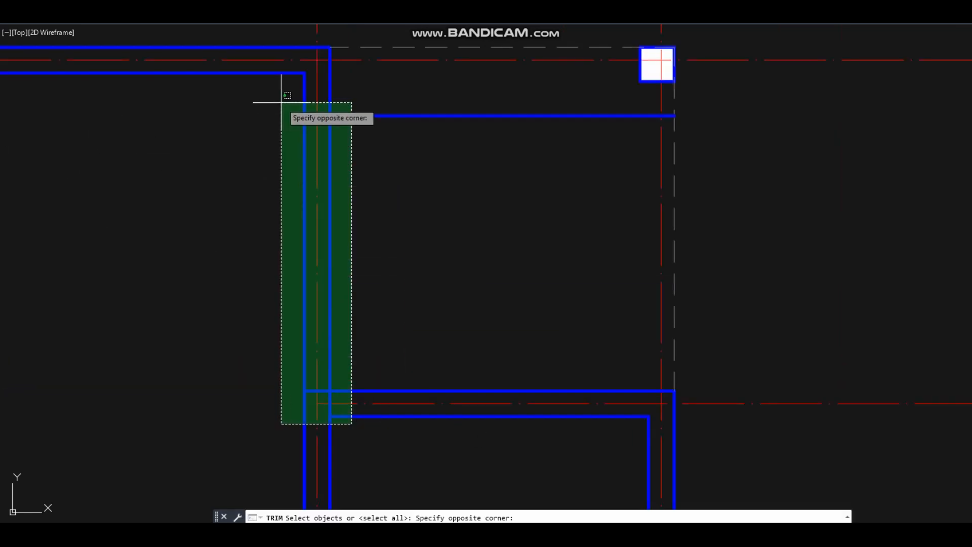
pyautogui.click(282, 98)
pyautogui.press('Return')
pyautogui.click(384, 116)
pyautogui.click(329, 167)
pyautogui.click(304, 195)
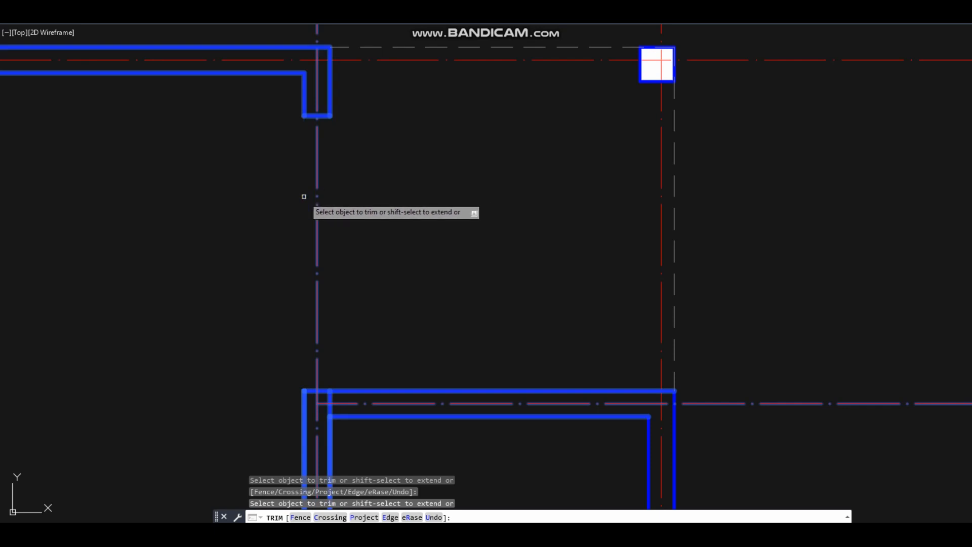
pyautogui.press('Return')
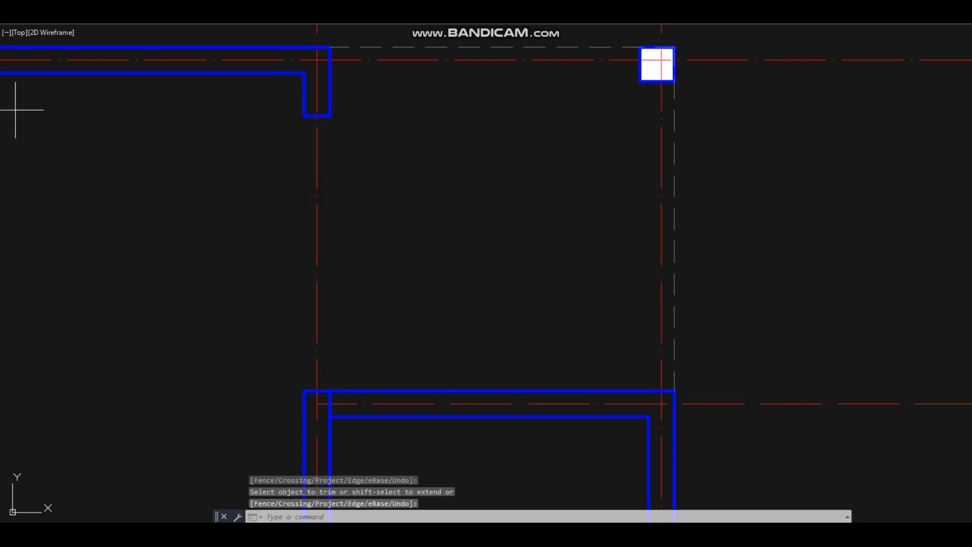
# Draw a thin rectangular door panel along the wall axis from the opening's upper end to past its midpoint
pyautogui.write('rec')
pyautogui.press('space')
pyautogui.scroll(2, 317, 130)
pyautogui.click(317, 107)
pyautogui.scroll(-2, 293, 306)
pyautogui.moveTo(294, 306); pyautogui.dragTo(345, 210, button='middle')
pyautogui.scroll(3, 347, 253)
pyautogui.click(360, 234)
pyautogui.scroll(-3, 360, 236)
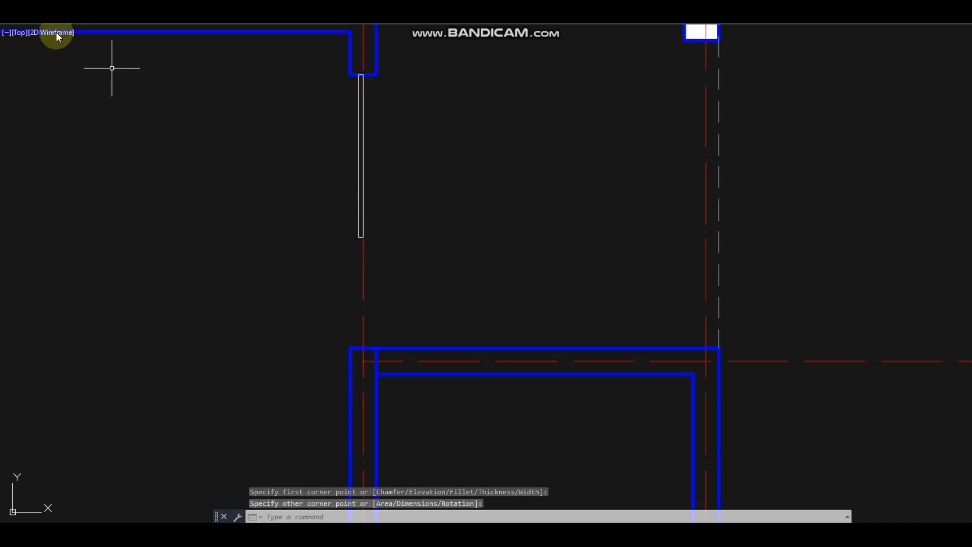
# Copy the thin door panel downward from its upper corner so the copy starts at the first panel's lower end
pyautogui.write('co')
pyautogui.press('space')
pyautogui.scroll(2, 395, 94)
pyautogui.click(341, 86)
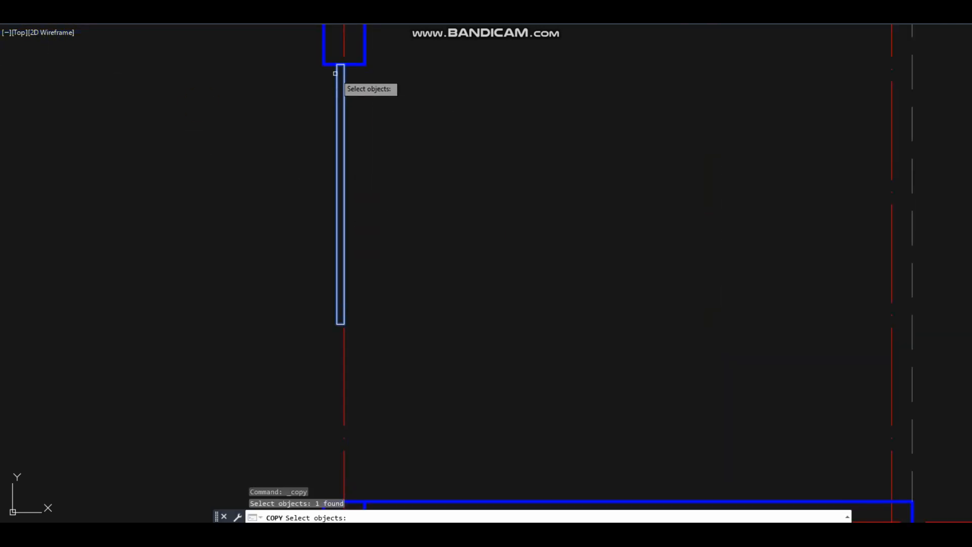
pyautogui.press('space')
pyautogui.click(337, 63)
pyautogui.click(336, 322)
pyautogui.scroll(-4, 379, 314)
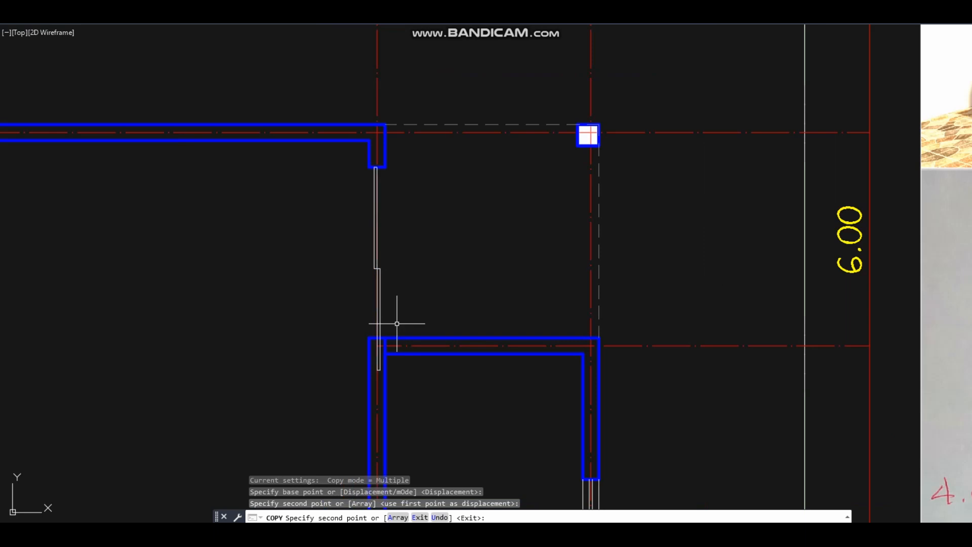
pyautogui.scroll(4, 400, 319)
pyautogui.press('Escape')
# Move the copied panel up until its lower end meets the opening's lower edge, overlapping the first panel
pyautogui.write('m')
pyautogui.press('space')
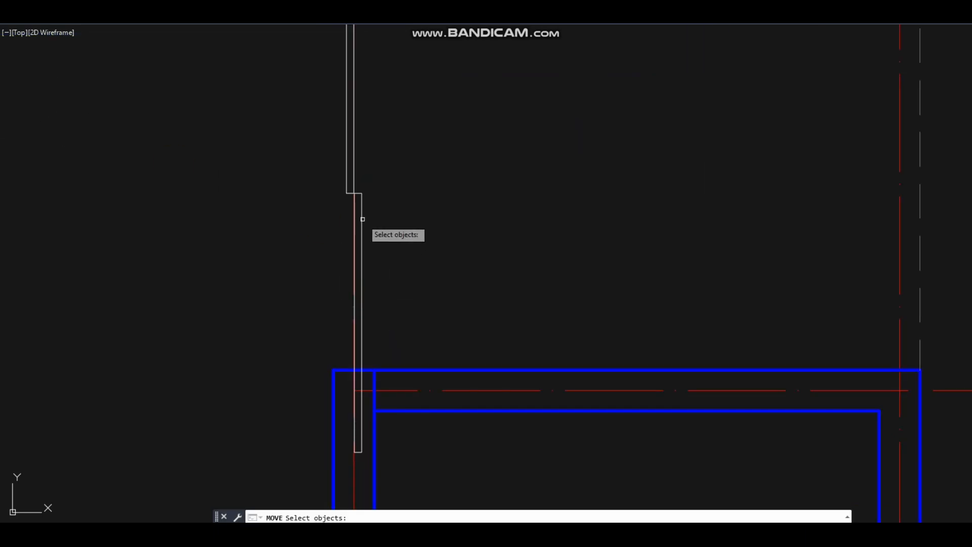
pyautogui.click(361, 219)
pyautogui.press('space')
pyautogui.click(361, 445)
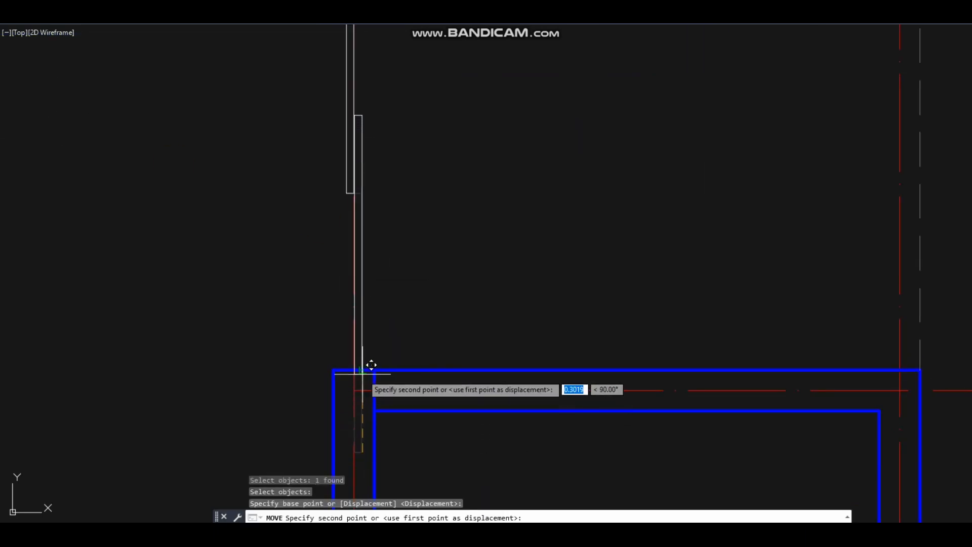
pyautogui.click(361, 370)
pyautogui.scroll(-2, 386, 323)
pyautogui.moveTo(416, 229); pyautogui.dragTo(399, 257, button='middle')
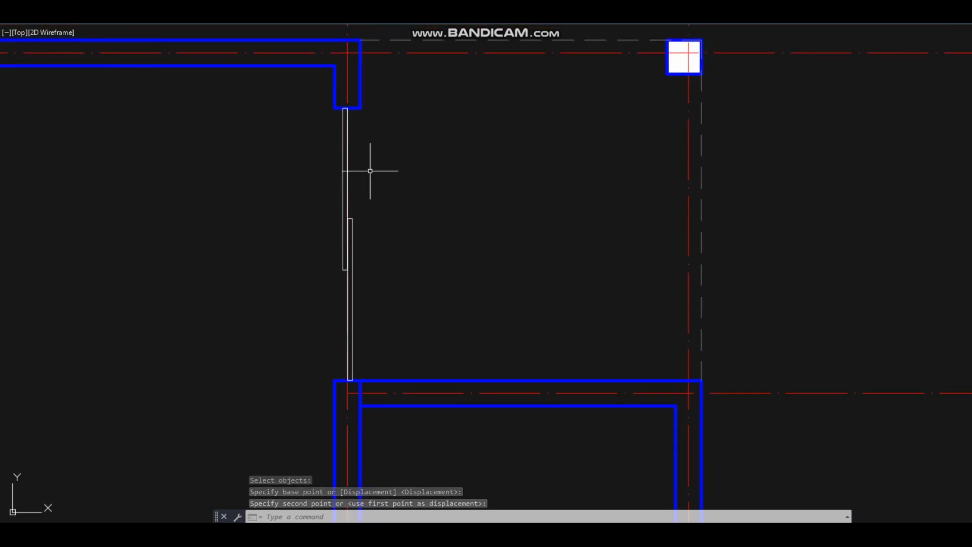
# Draw a line along the patio-side face of the sliding door opening, from its upper to its lower corner
pyautogui.write('l')
pyautogui.press('Return')
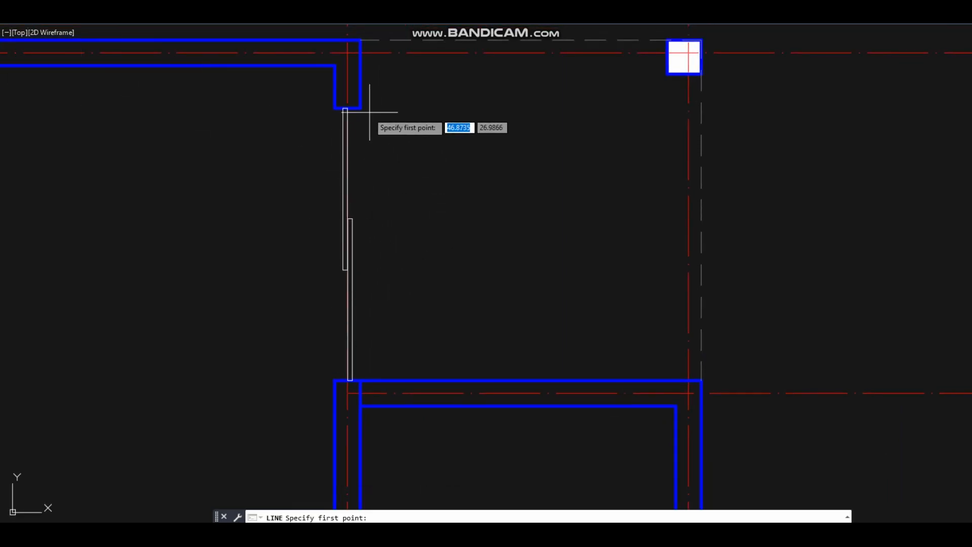
pyautogui.click(360, 108)
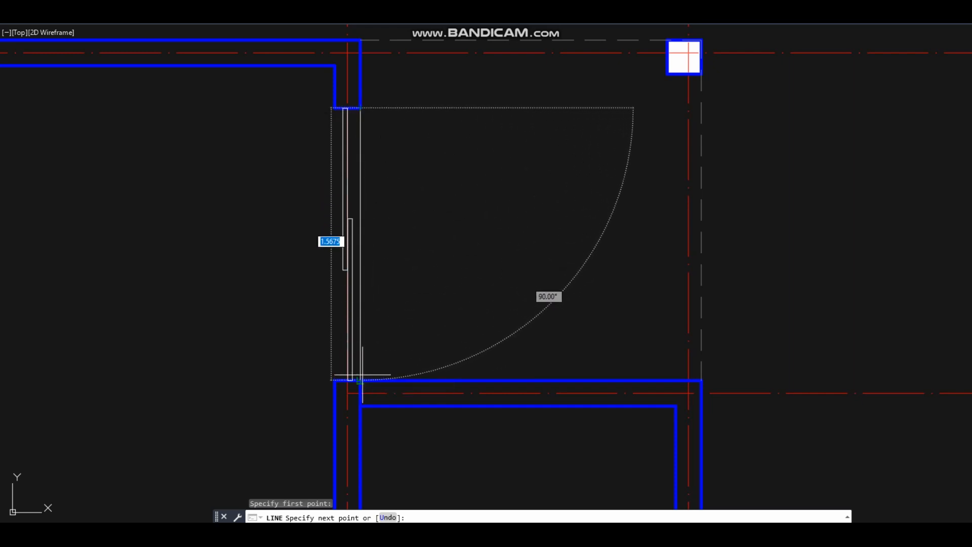
pyautogui.click(361, 380)
pyautogui.press('Return')
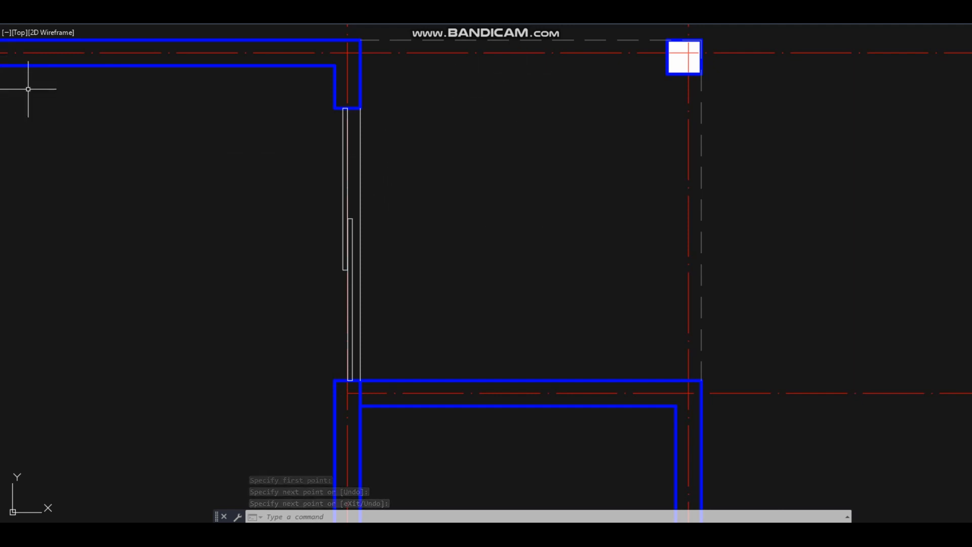
# Draw a small stepped polyline across the threshold line of the sliding door as a level-change symbol
pyautogui.write('PL')
pyautogui.press('Return')
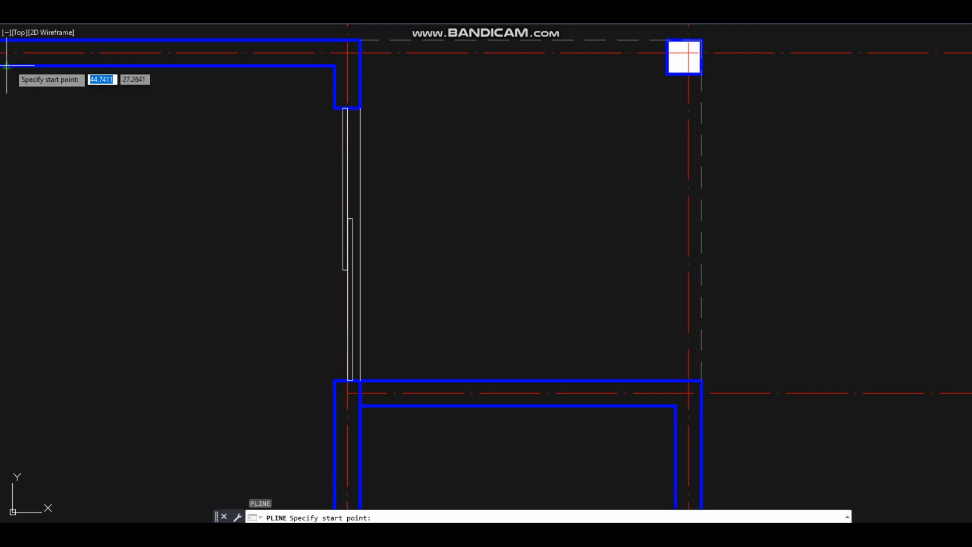
pyautogui.scroll(-2, 283, 152)
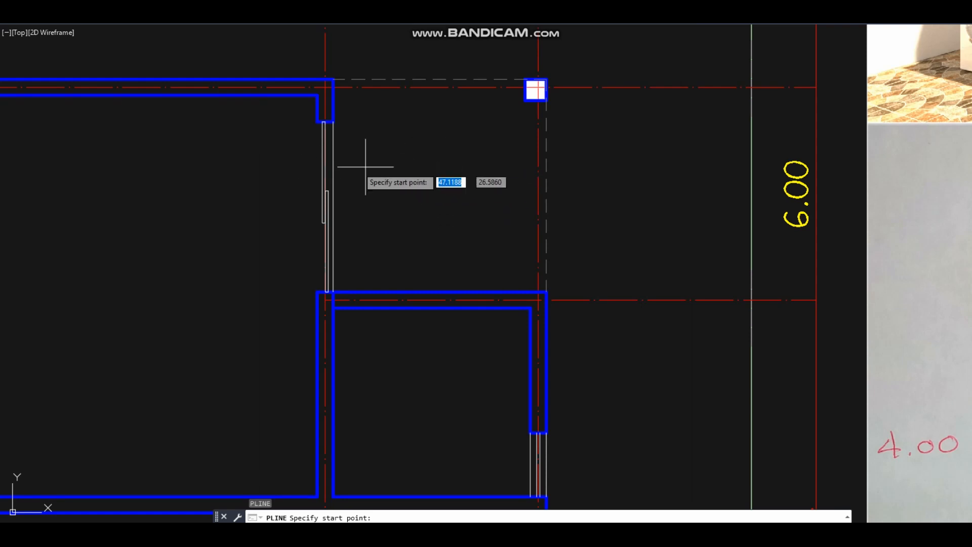
pyautogui.scroll(2, 412, 174)
pyautogui.scroll(3, 390, 163)
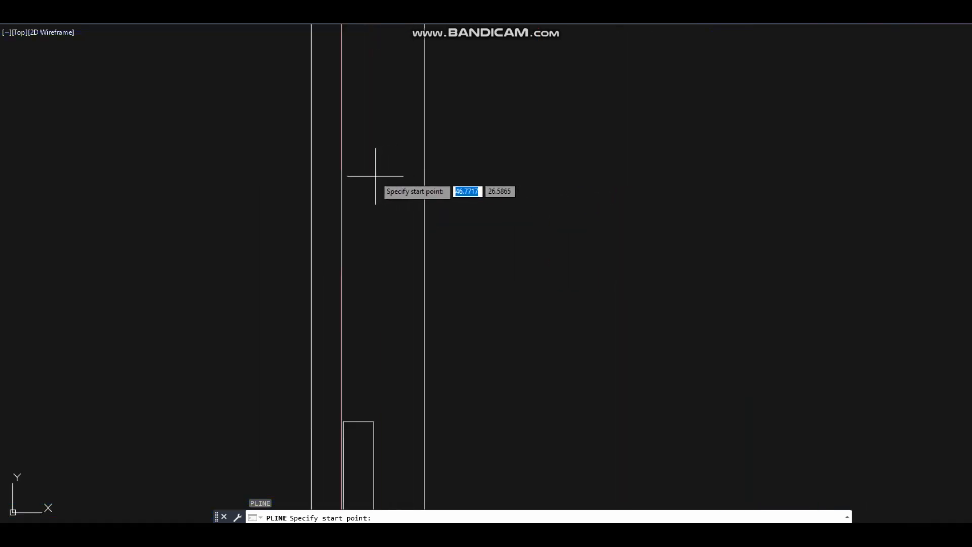
pyautogui.click(373, 176)
pyautogui.click(424, 176)
pyautogui.click(424, 221)
pyautogui.click(517, 220)
pyautogui.rightClick(481, 162)
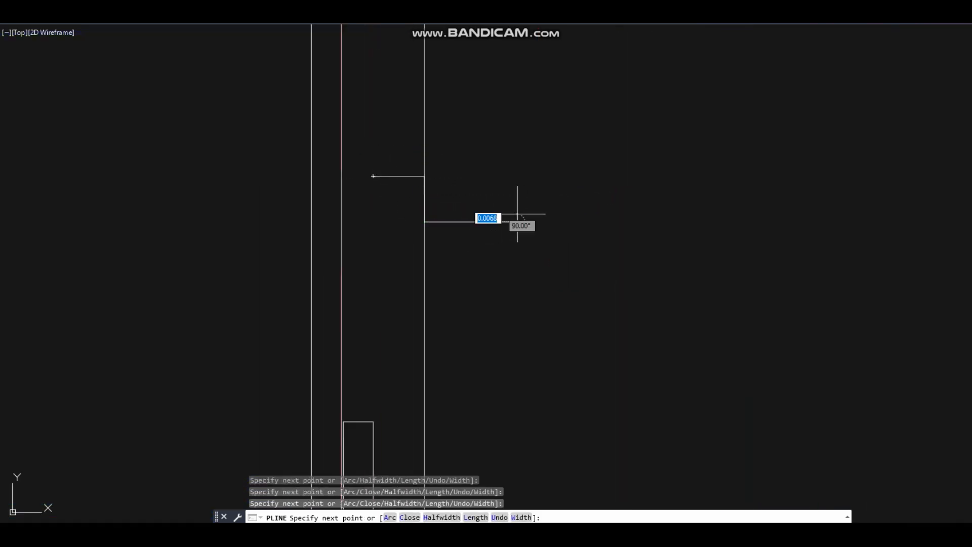
pyautogui.click(499, 169)
# Match the level-change symbol's properties to the thick blue wall line
pyautogui.scroll(-2, 494, 168)
pyautogui.click(229, 20)
pyautogui.scroll(-4, 595, 328)
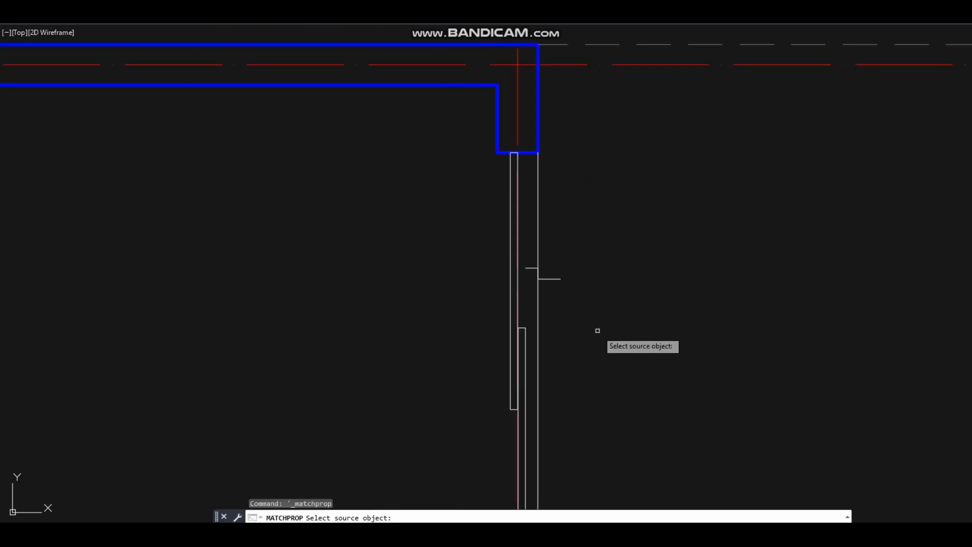
pyautogui.click(538, 125)
pyautogui.scroll(1, 570, 270)
pyautogui.click(552, 291)
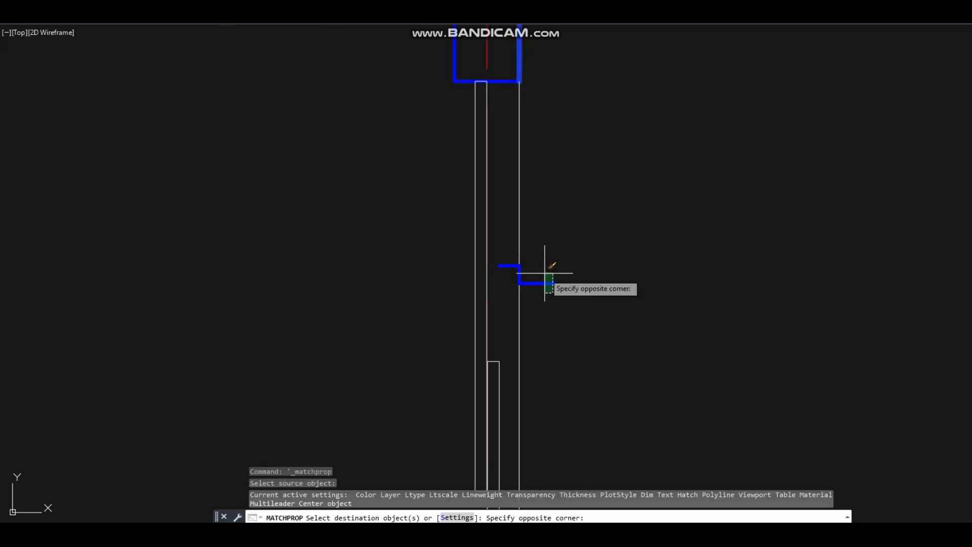
pyautogui.click(544, 248)
pyautogui.rightClick(544, 219)
pyautogui.click(556, 225)
# Shorten the patio-side segment of the level-change symbol by stretching its end point toward the threshold line
pyautogui.scroll(2, 555, 298)
pyautogui.click(568, 299)
pyautogui.click(543, 247)
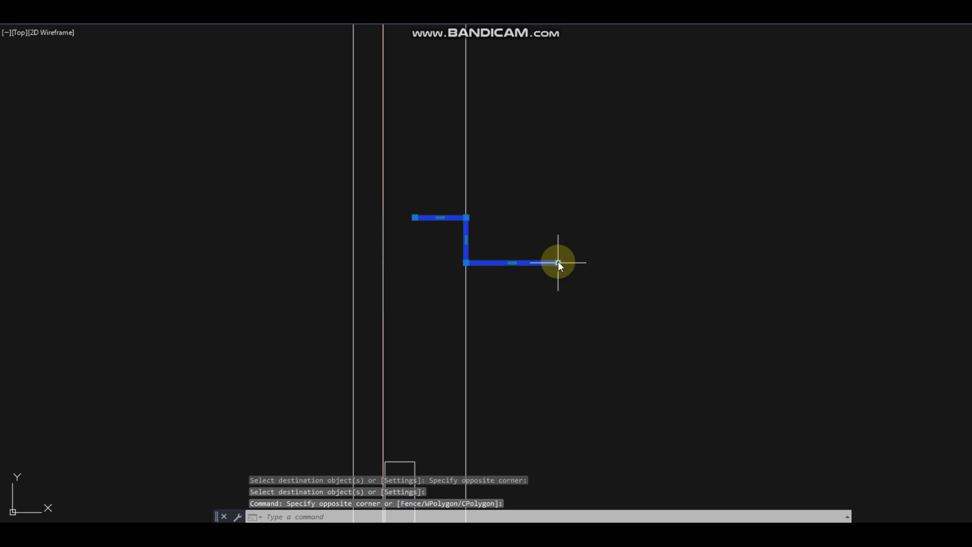
pyautogui.click(558, 263)
pyautogui.click(526, 263)
pyautogui.scroll(-3, 528, 250)
pyautogui.press('Escape')
pyautogui.scroll(1, 532, 276)
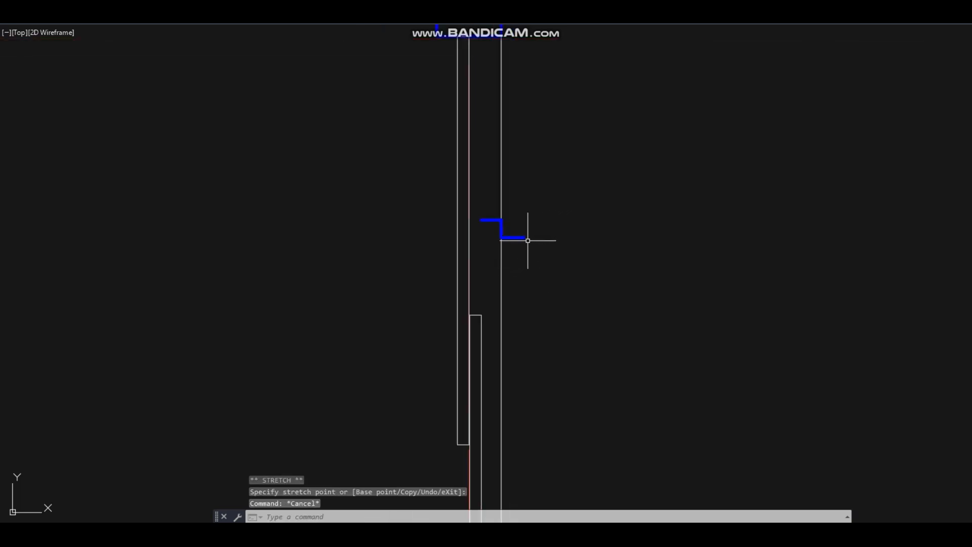
pyautogui.scroll(-4, 556, 200)
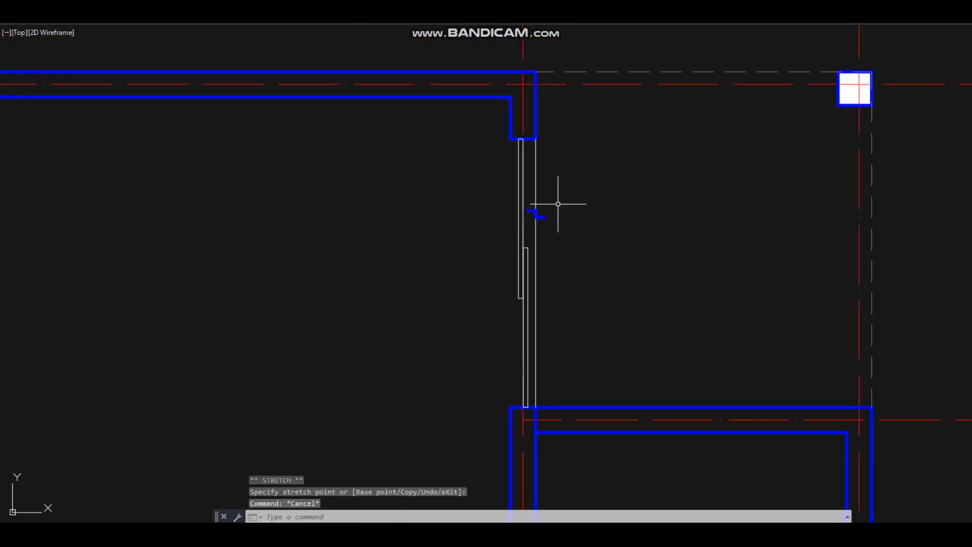
pyautogui.scroll(2, 558, 213)
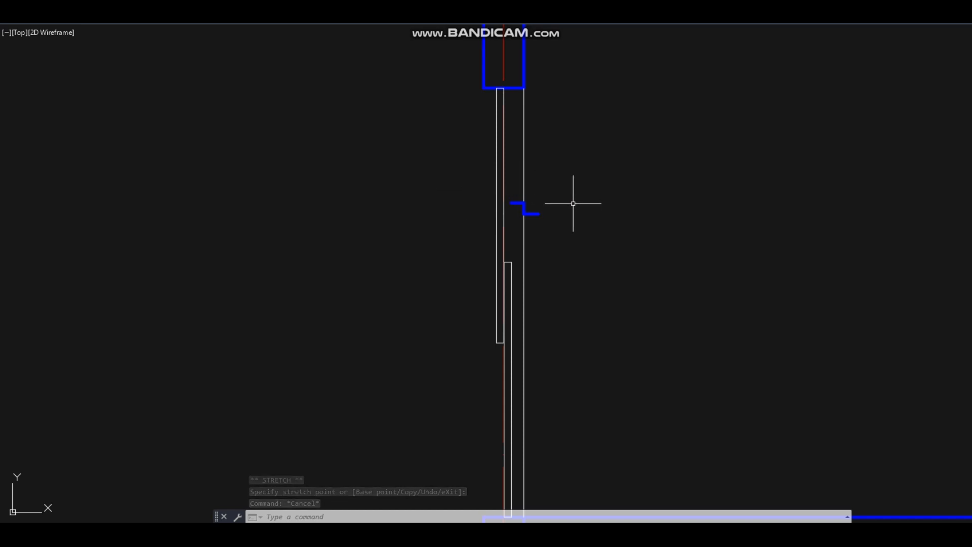
pyautogui.scroll(-2, 572, 202)
pyautogui.scroll(-2, 597, 260)
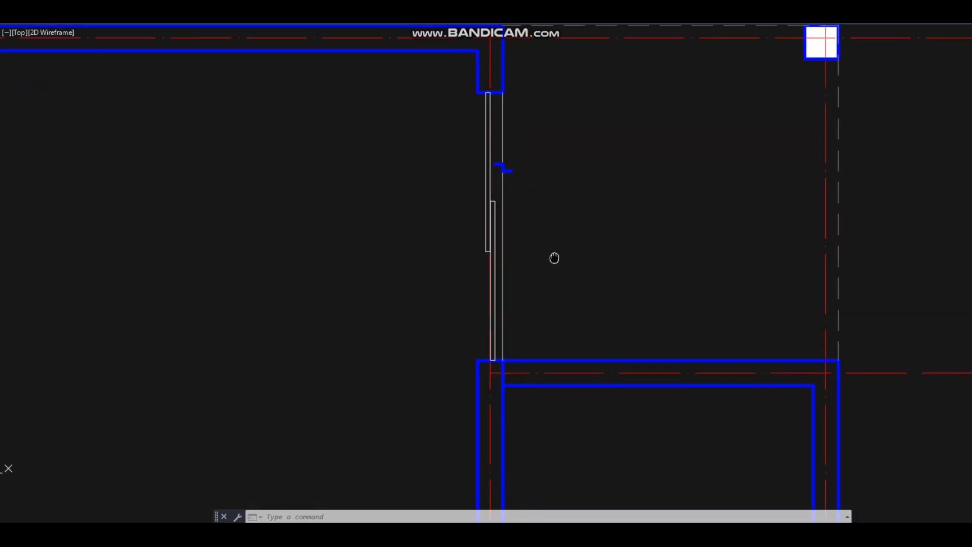
pyautogui.moveTo(628, 299); pyautogui.dragTo(609, 303, button='middle')
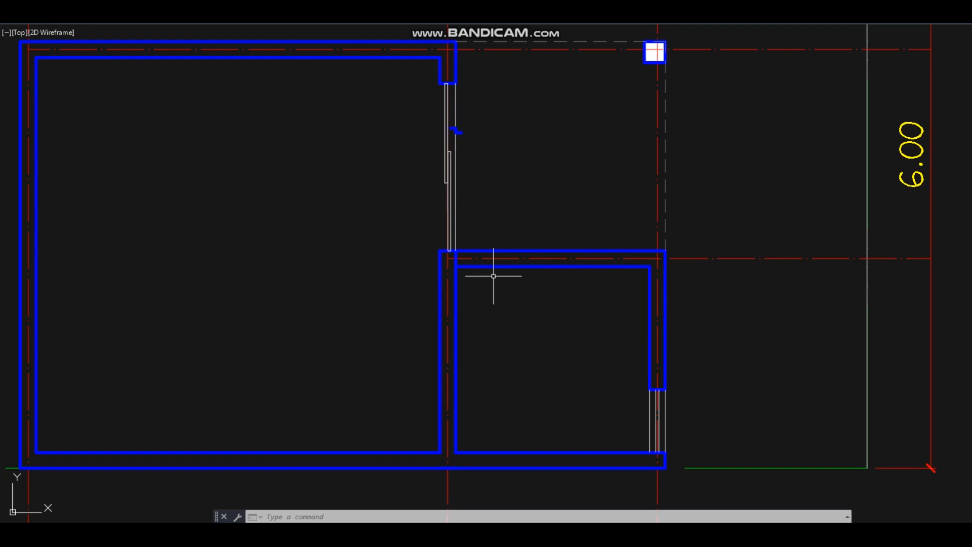
# Extend the inner line of the bathroom's upper wall to the bedroom face of the partition wall
pyautogui.moveTo(475, 283); pyautogui.dragTo(485, 265, button='middle')
pyautogui.scroll(2, 488, 260)
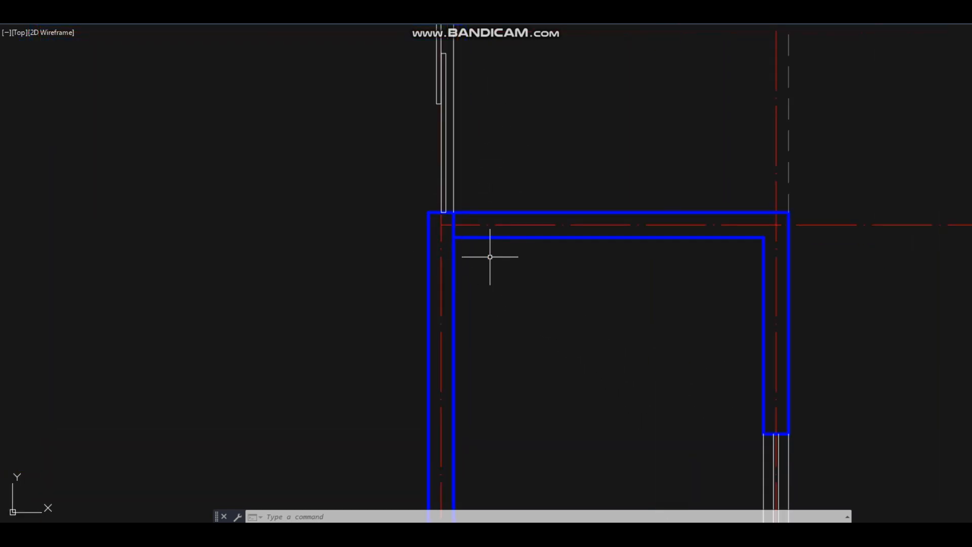
pyautogui.write('ex')
pyautogui.press('Return')
pyautogui.press('Return')
pyautogui.click(463, 240)
pyautogui.click(461, 233)
pyautogui.click(469, 250)
pyautogui.click(467, 229)
pyautogui.scroll(-4, 511, 245)
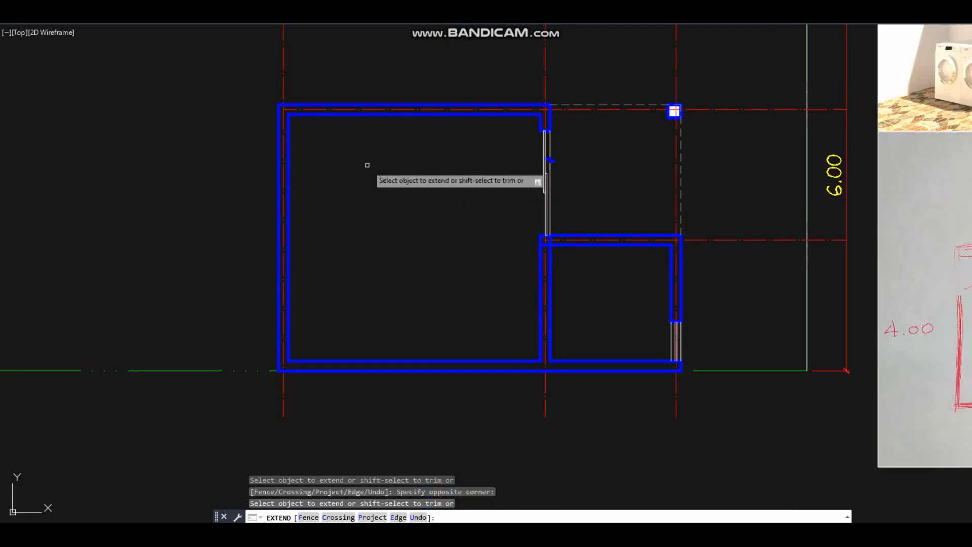
pyautogui.rightClick(301, 124)
pyautogui.click(316, 134)
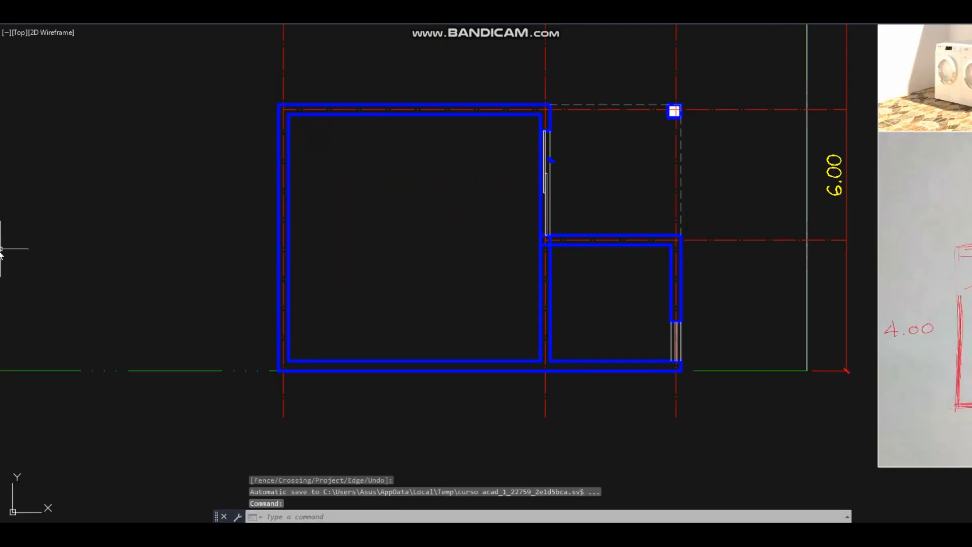
# Explode the inner and outer wall polylines of the bedroom
pyautogui.write('x')
pyautogui.press('Return')
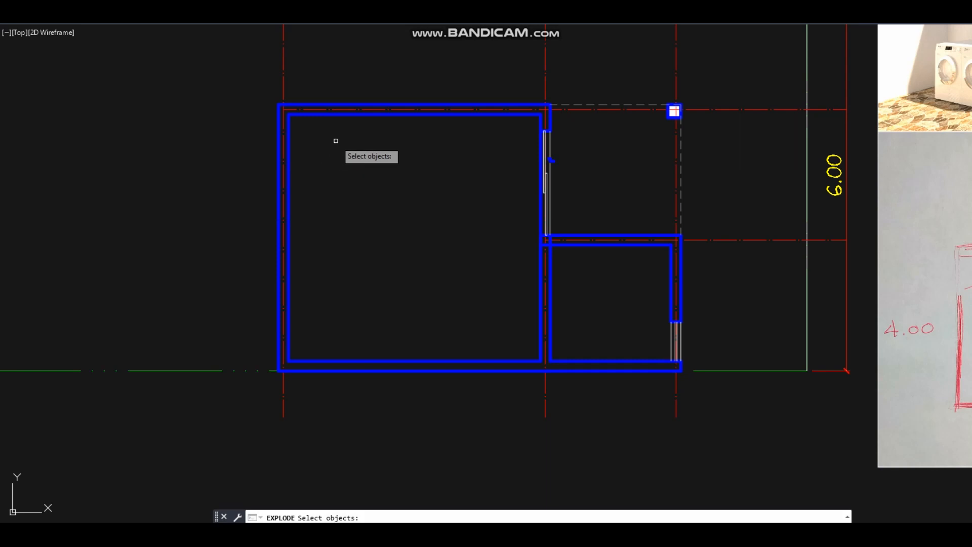
pyautogui.click(342, 114)
pyautogui.click(341, 107)
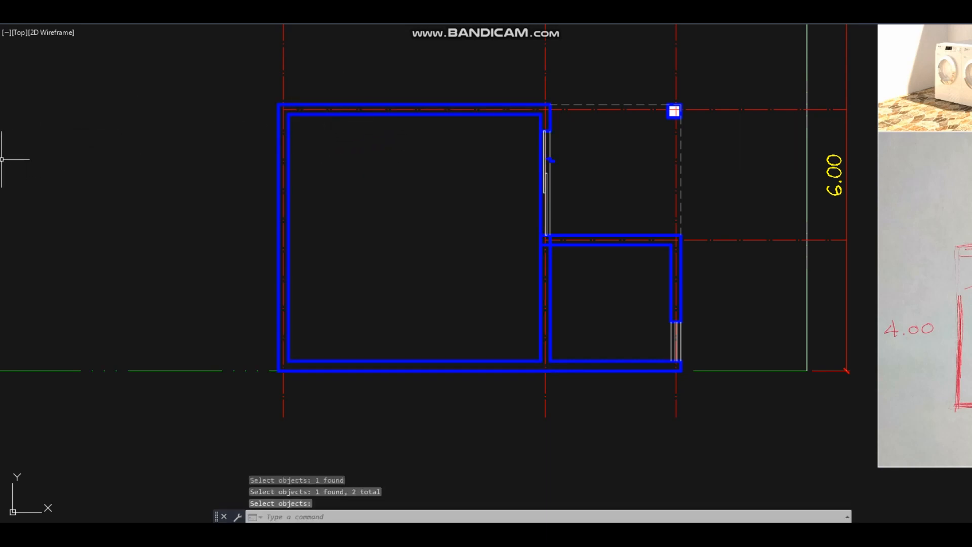
# Extend the inner line of the bedroom's left wall up to the outer edge of the upper wall
pyautogui.write('ex')
pyautogui.press('Return')
pyautogui.press('Return')
pyautogui.scroll(2, 281, 110)
pyautogui.click(292, 126)
pyautogui.press('Return')
# Offset the bedroom's left inner wall line and the bathroom's upper inner wall line 0.9 to mark the door openings
pyautogui.write('o')
pyautogui.press('Return')
pyautogui.write('.9')
pyautogui.press('Return')
pyautogui.click(293, 129)
pyautogui.click(749, 327)
# Trim the offset lines and walls to cut door openings in the bedroom's upper wall and the bathroom partition
pyautogui.write('tr')
pyautogui.press('Return')
pyautogui.moveTo(432, 129); pyautogui.dragTo(289, 97)
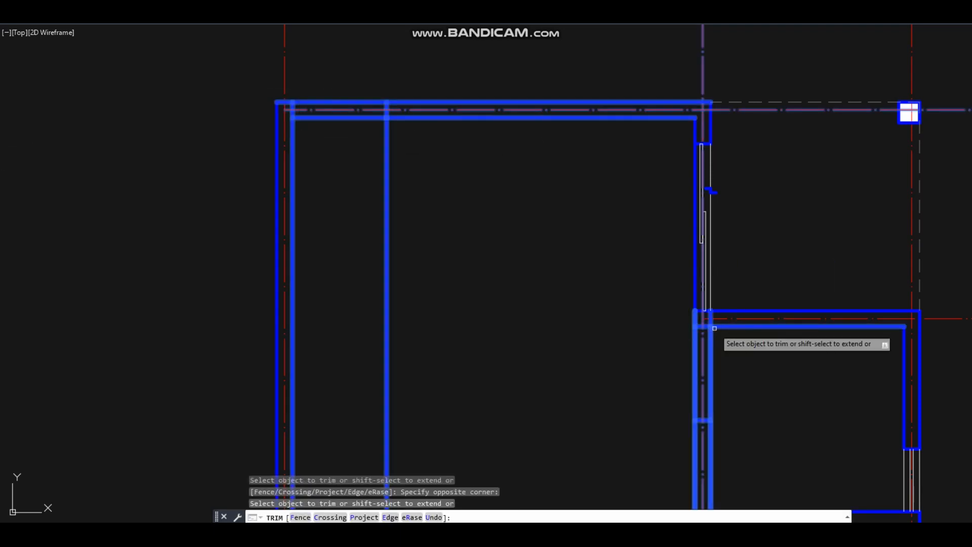
pyautogui.scroll(2, 711, 360)
pyautogui.click(689, 279)
pyautogui.click(664, 301)
pyautogui.click(290, 171)
pyautogui.moveTo(385, 152); pyautogui.dragTo(358, 167, button='middle')
pyautogui.scroll(-2, 268, 160)
pyautogui.rightClick(361, 170)
pyautogui.click(371, 177)
# Trim away the bedroom-side wall line crossing the sliding door opening
pyautogui.moveTo(436, 89); pyautogui.dragTo(459, 247, button='middle')
pyautogui.press('Return')
pyautogui.press('Return')
pyautogui.click(459, 247)
pyautogui.rightClick(364, 177)
pyautogui.click(374, 183)
pyautogui.moveTo(262, 213); pyautogui.dragTo(483, 219, button='middle')
pyautogui.moveTo(590, 265); pyautogui.dragTo(527, 236, button='middle')
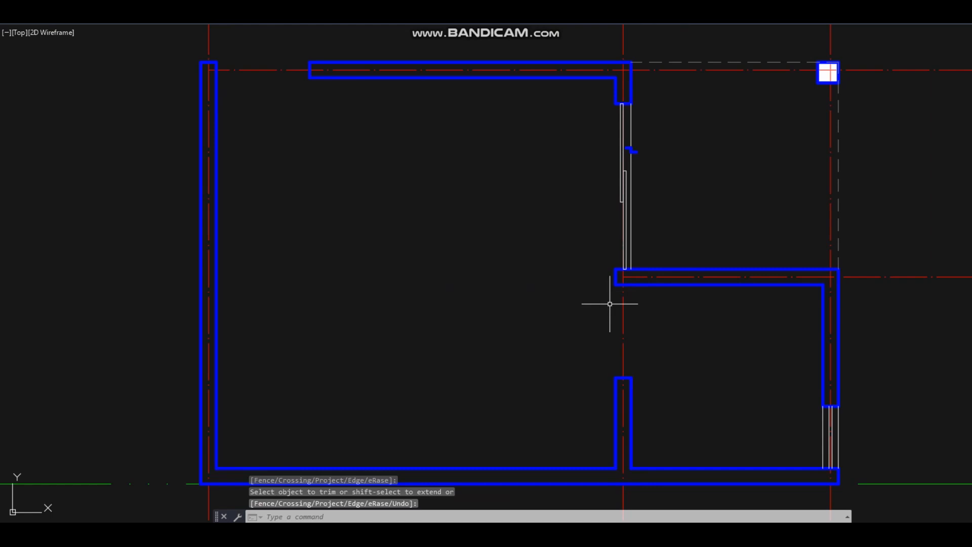
# Copy the swing door symbol from the symbol collection to the lower jamb of the bathroom door opening
pyautogui.scroll(-4, 408, 213)
pyautogui.write('co')
pyautogui.press('Return')
pyautogui.moveTo(292, 383); pyautogui.dragTo(348, 238, button='middle')
pyautogui.scroll(2, 147, 362)
pyautogui.moveTo(139, 377); pyautogui.dragTo(458, 380, button='middle')
pyautogui.moveTo(377, 431); pyautogui.dragTo(365, 349, button='middle')
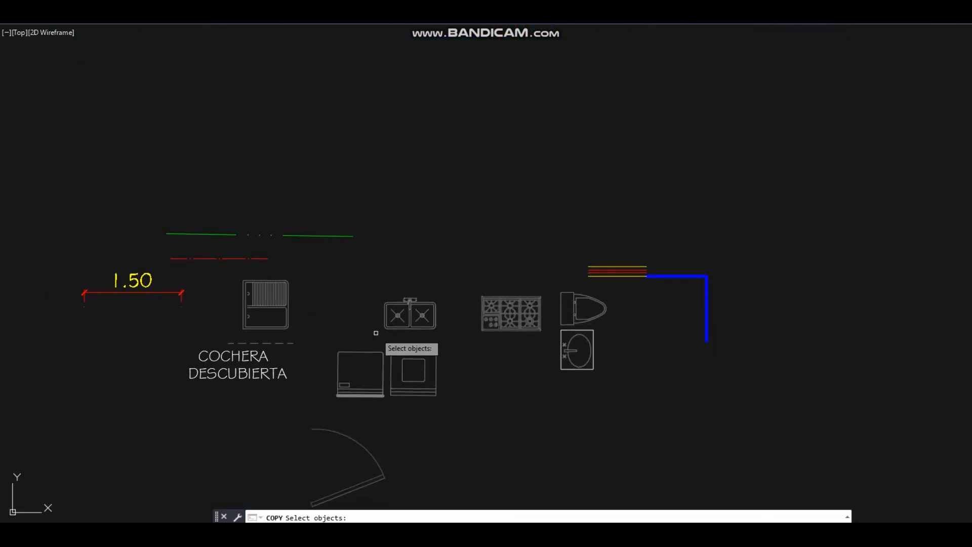
pyautogui.click(368, 419)
pyautogui.click(306, 452)
pyautogui.press('Return')
pyautogui.click(311, 429)
pyautogui.scroll(-8, 439, 362)
pyautogui.scroll(5, 524, 324)
pyautogui.scroll(6, 482, 327)
pyautogui.click(444, 273)
pyautogui.scroll(-4, 445, 272)
pyautogui.press('Delete')
# Copy the door symbol by its arc end to the right jamb of the opening in the bedroom's upper wall
pyautogui.scroll(-6, 545, 98)
pyautogui.scroll(8, 411, 236)
pyautogui.write('co')
pyautogui.press('Return')
pyautogui.click(323, 187)
pyautogui.scroll(4, 453, 280)
pyautogui.click(458, 309)
pyautogui.scroll(-3, 457, 309)
pyautogui.click(302, 87)
# Rotate the bedroom door 90 degrees clockwise about the jamb and scale it to fit the opening
pyautogui.write('ro')
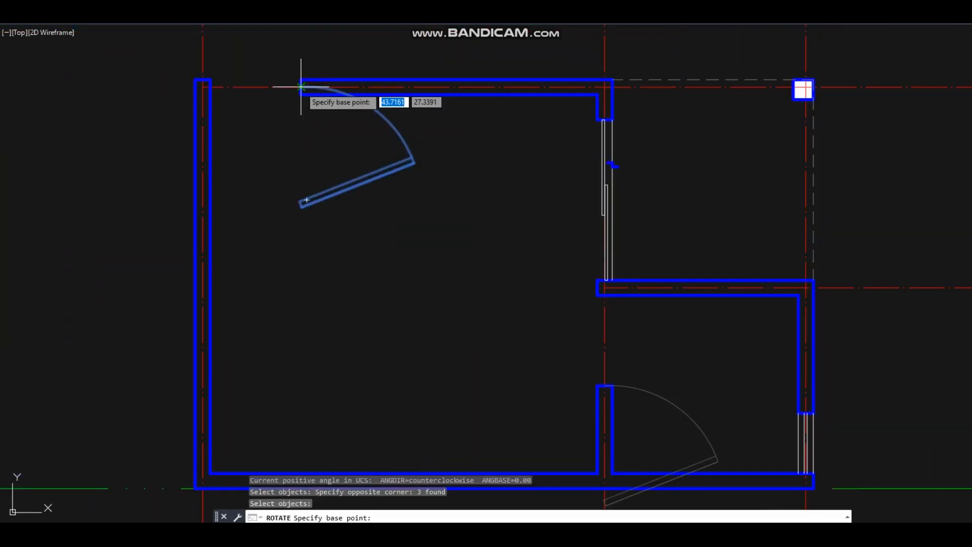
pyautogui.click(302, 87)
pyautogui.click(285, 225)
pyautogui.click(228, 187)
pyautogui.press('Return')
pyautogui.click(301, 87)
pyautogui.click(210, 88)
# Mirror the bathroom door upward into its opening, erasing the original, and scale it to fit between the jambs
pyautogui.scroll(3, 759, 455)
pyautogui.click(486, 239)
pyautogui.click(498, 239)
pyautogui.write('ysc')
pyautogui.click(676, 223)
pyautogui.click(597, 108)
pyautogui.press('Return')
pyautogui.click(487, 239)
pyautogui.click(486, 95)
pyautogui.scroll(-2, 620, 319)
pyautogui.moveTo(585, 226); pyautogui.dragTo(616, 336, button='middle')
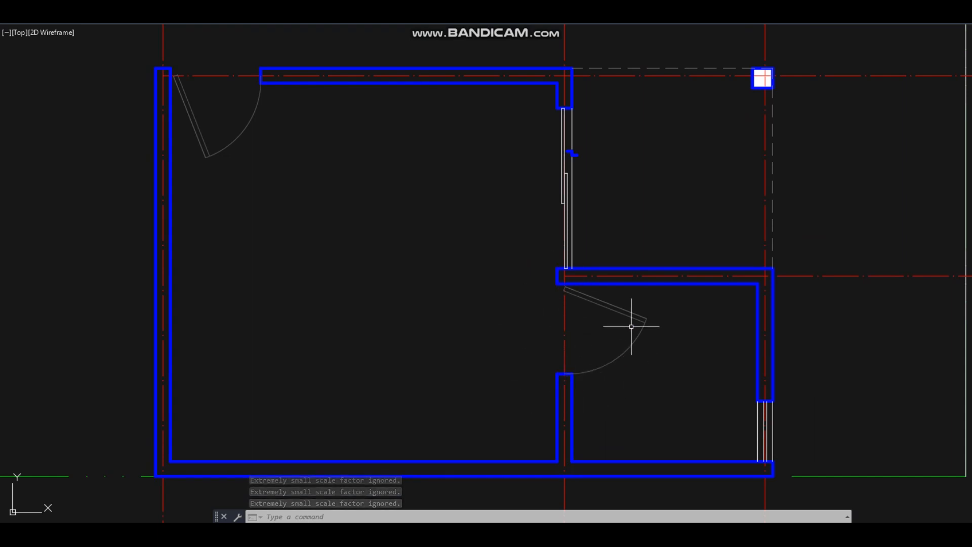
# Examine the bathroom and bedroom doors in the plan and compare the layout with the reference sketch
pyautogui.moveTo(642, 347); pyautogui.dragTo(611, 321, button='middle')
pyautogui.scroll(2, 611, 321)
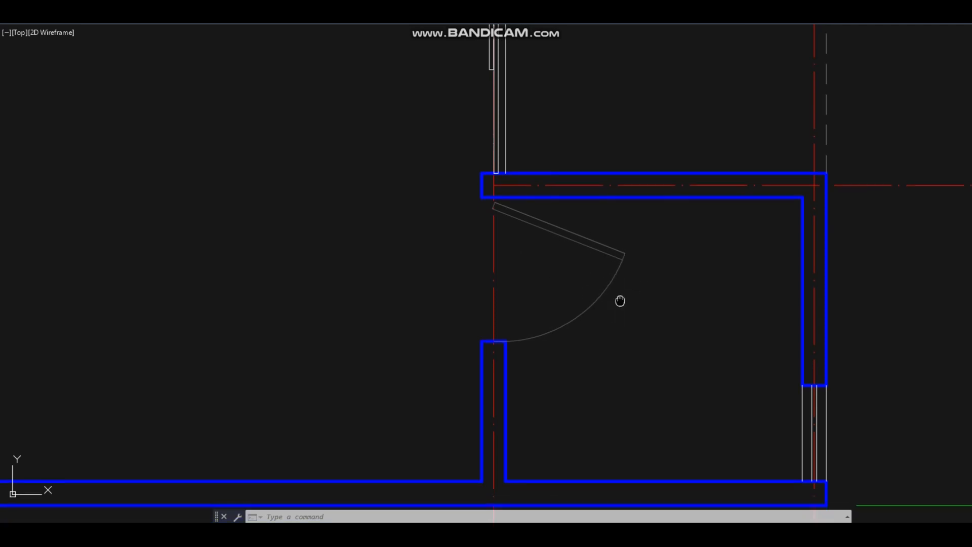
pyautogui.scroll(-2, 608, 294)
pyautogui.moveTo(403, 189); pyautogui.dragTo(492, 276, button='middle')
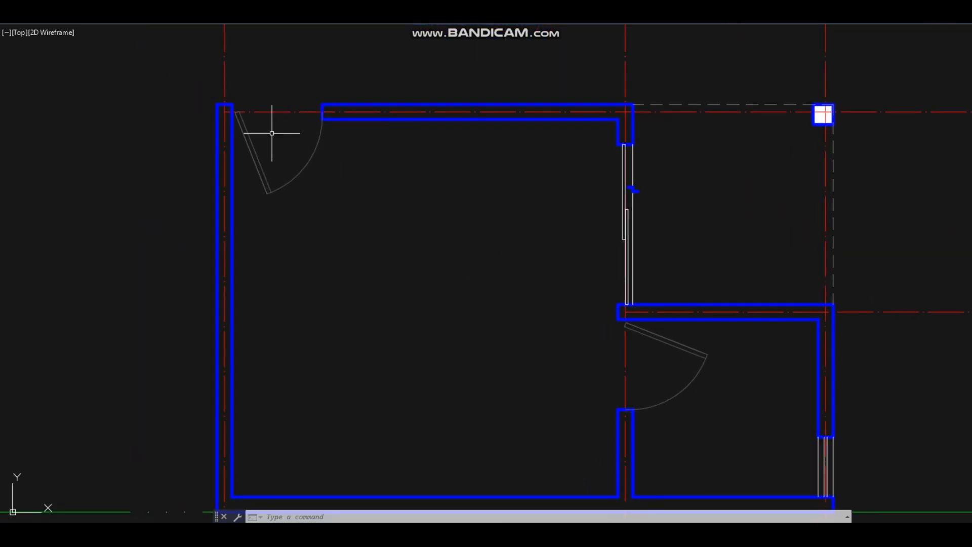
pyautogui.moveTo(420, 237); pyautogui.dragTo(431, 217, button='middle')
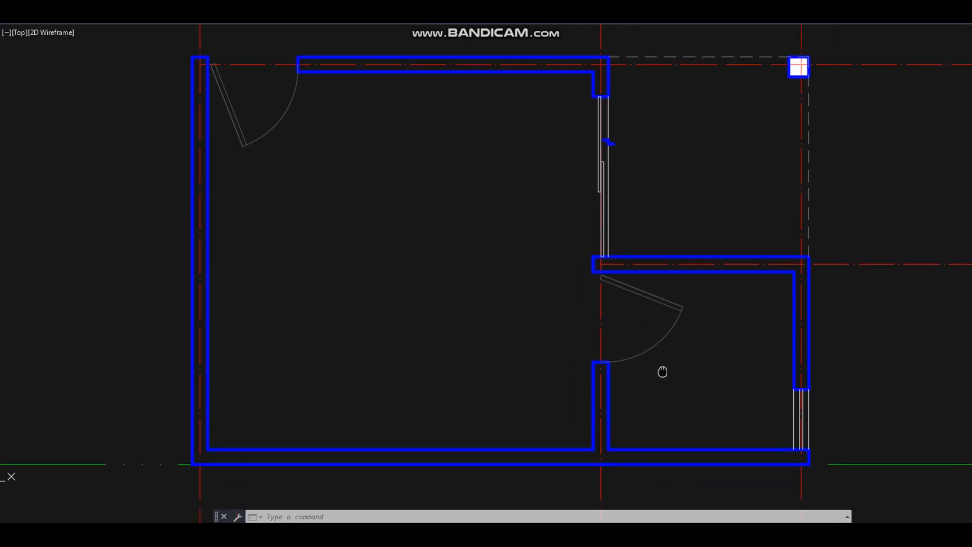
pyautogui.scroll(-4, 622, 343)
pyautogui.scroll(4, 643, 330)
pyautogui.moveTo(679, 320); pyautogui.dragTo(444, 282, button='middle')
pyautogui.scroll(-2, 618, 340)
pyautogui.scroll(-2, 455, 283)
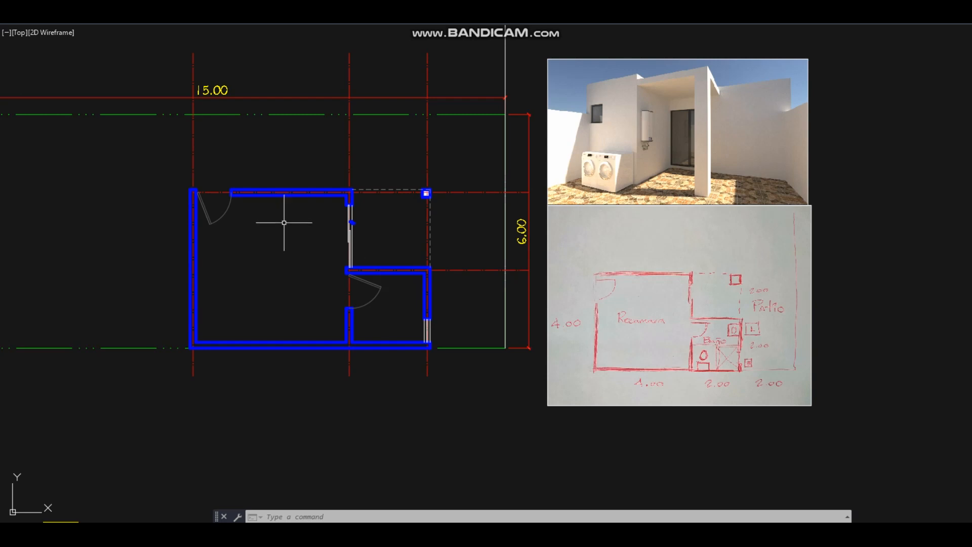
# Extend the bedroom's upper wall lines to the left wall to close the old door opening
pyautogui.moveTo(210, 195); pyautogui.dragTo(256, 198, button='middle')
pyautogui.scroll(6, 254, 198)
pyautogui.write('ex')
pyautogui.press('Return')
pyautogui.press('Return')
pyautogui.moveTo(375, 165); pyautogui.dragTo(334, 212)
# Offset the upper wall's inner line 0.9 downward and trim the bedroom's left wall to form a door opening just below the corner
pyautogui.write('o')
pyautogui.press('Return')
pyautogui.write('.9')
pyautogui.press('Return')
pyautogui.click(264, 201)
pyautogui.click(268, 243)
pyautogui.write('tr')
pyautogui.press('Return')
pyautogui.press('Return')
pyautogui.moveTo(214, 348); pyautogui.dragTo(176, 204)
pyautogui.press('Delete')
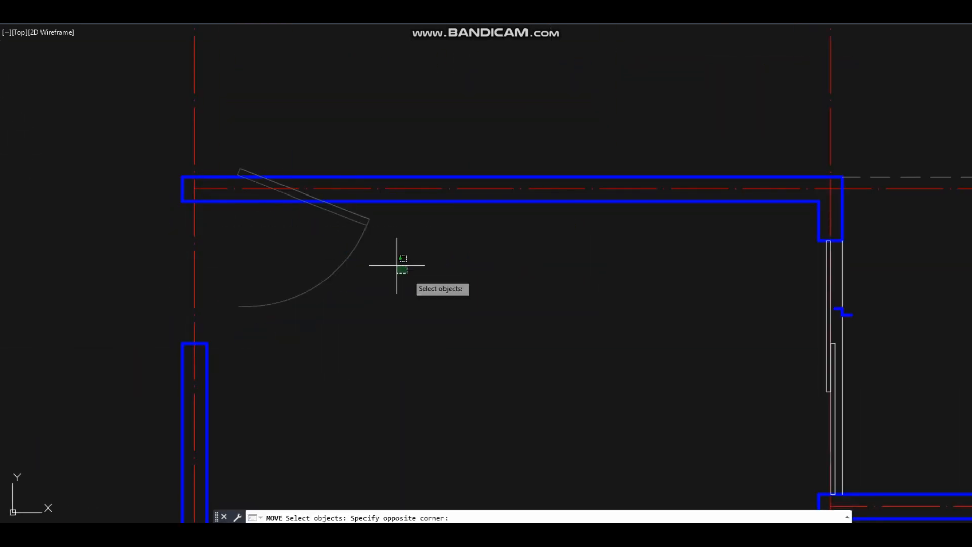
# Move the bedroom door by its arc end to the lower jamb of the left wall opening
pyautogui.click(331, 215)
pyautogui.press('Return')
pyautogui.click(238, 306)
pyautogui.click(194, 344)
# Compare the plan with the reference sketch, examining the bathroom layout and the patio side
pyautogui.scroll(-3, 375, 329)
pyautogui.moveTo(432, 370); pyautogui.dragTo(384, 321, button='middle')
pyautogui.scroll(1, 498, 349)
pyautogui.moveTo(635, 341)
pyautogui.mouseDown(button='middle')
pyautogui.moveTo(463, 280)
pyautogui.moveTo(472, 280)
pyautogui.moveTo(453, 299)
pyautogui.mouseUp(button='middle')
pyautogui.scroll(-2, 463, 280)
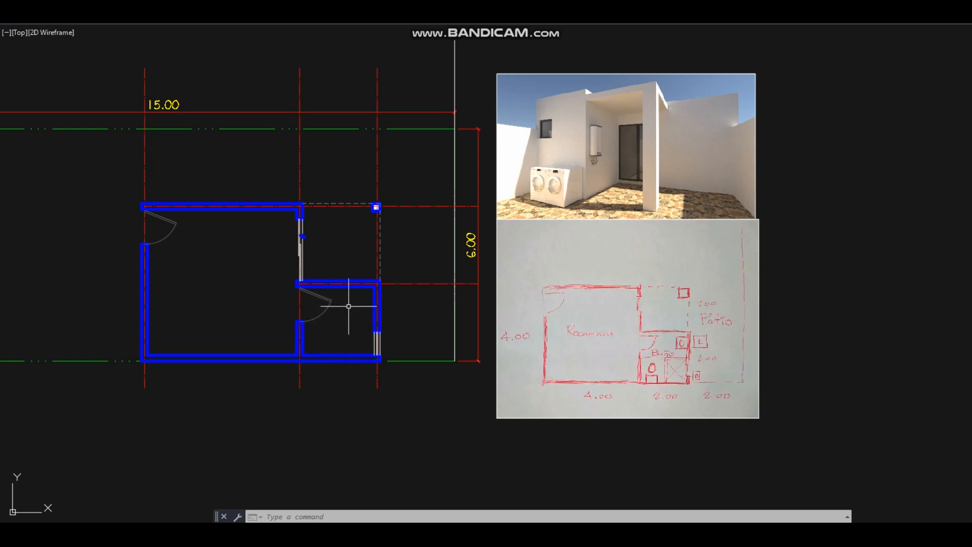
pyautogui.moveTo(451, 325); pyautogui.dragTo(452, 329, button='middle')
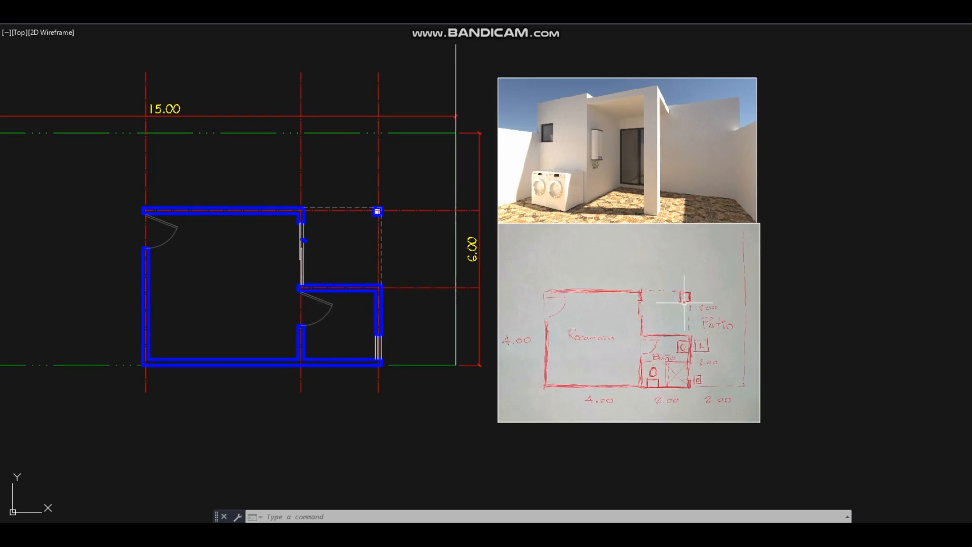
pyautogui.moveTo(324, 264); pyautogui.dragTo(331, 282, button='middle')
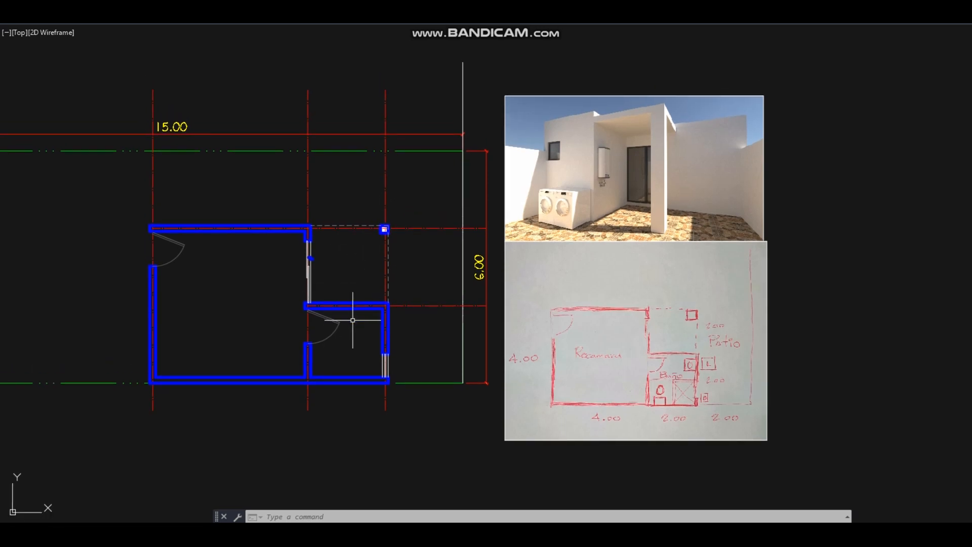
pyautogui.scroll(2, 352, 344)
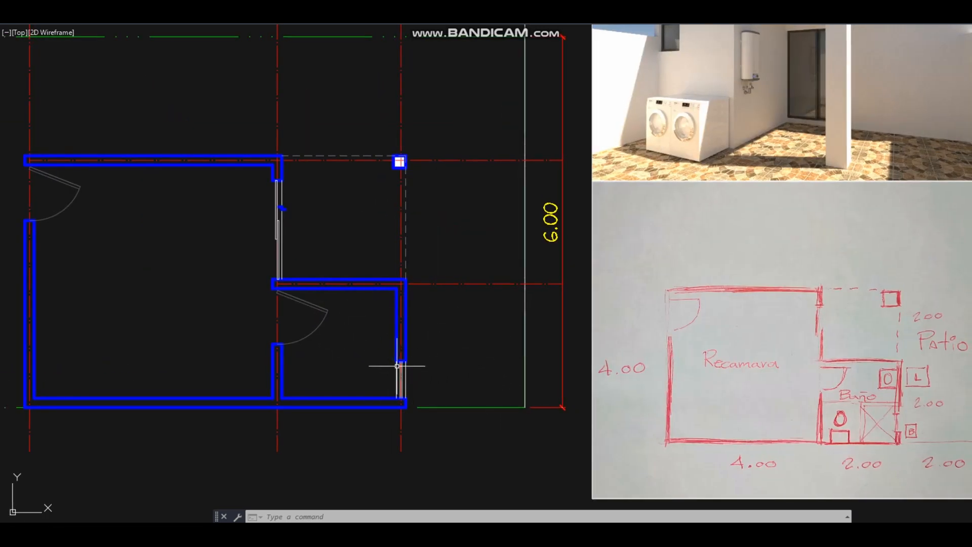
pyautogui.moveTo(399, 365); pyautogui.dragTo(499, 330, button='middle')
pyautogui.scroll(-3, 498, 330)
pyautogui.moveTo(350, 427); pyautogui.dragTo(416, 385, button='middle')
pyautogui.scroll(3, 260, 450)
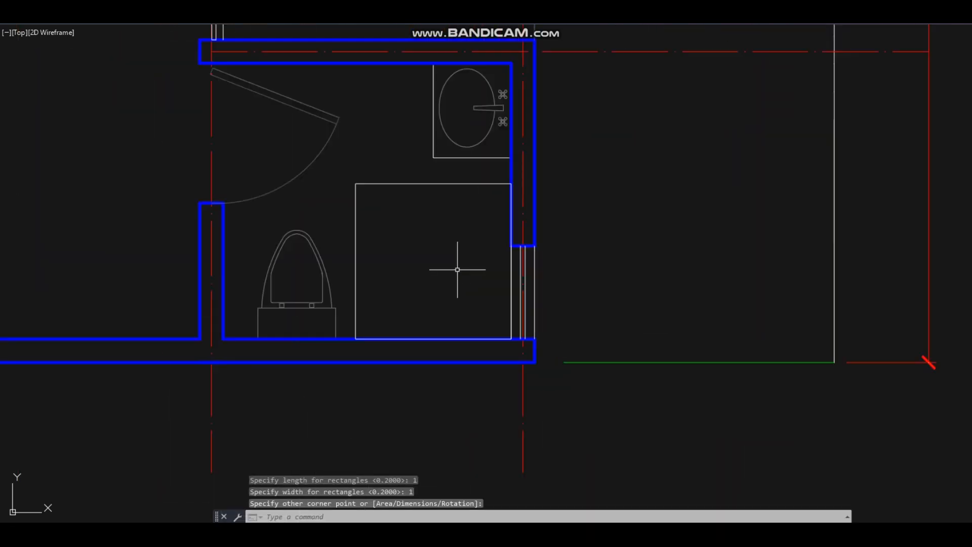
# Offset the square shower outline 0.1 inward
pyautogui.moveTo(457, 269); pyautogui.dragTo(478, 317, button='middle')
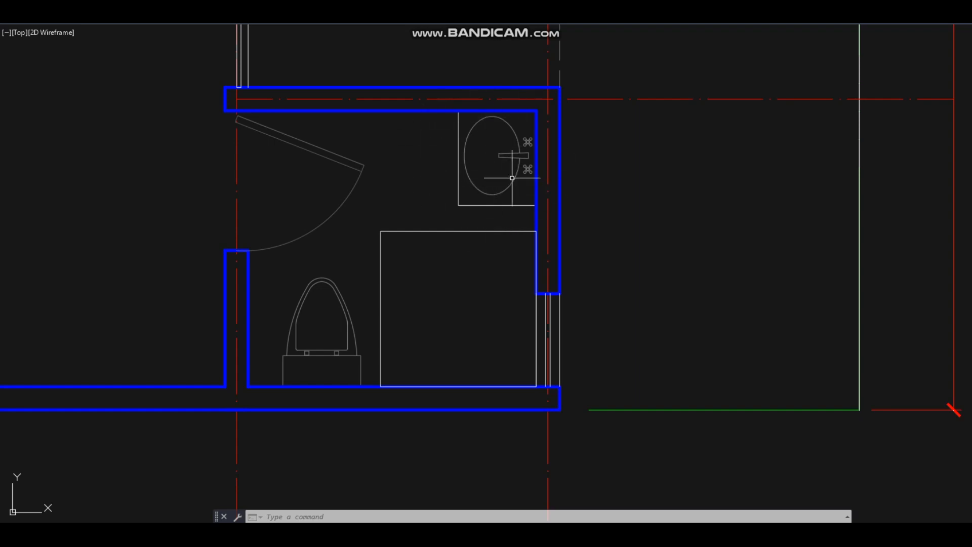
pyautogui.moveTo(494, 311); pyautogui.dragTo(492, 303, button='middle')
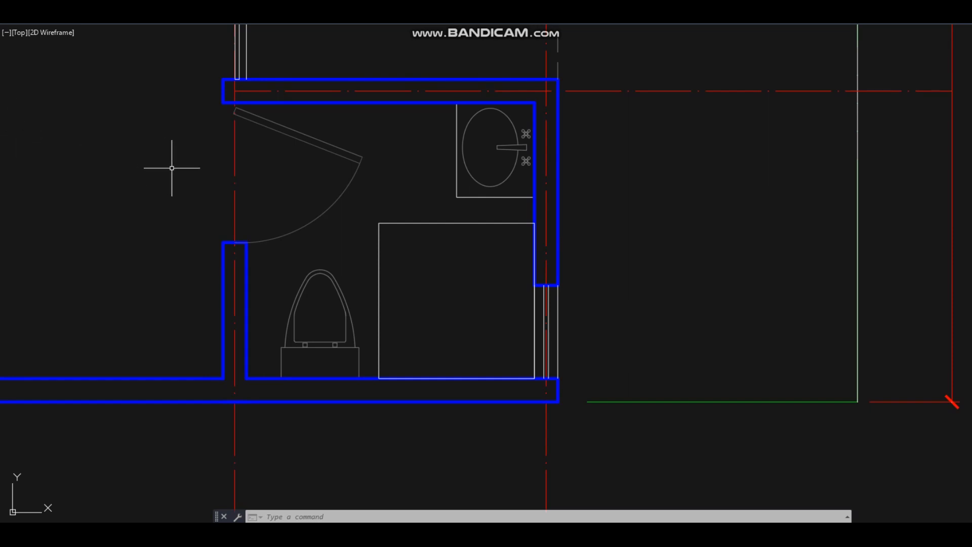
pyautogui.write('1')
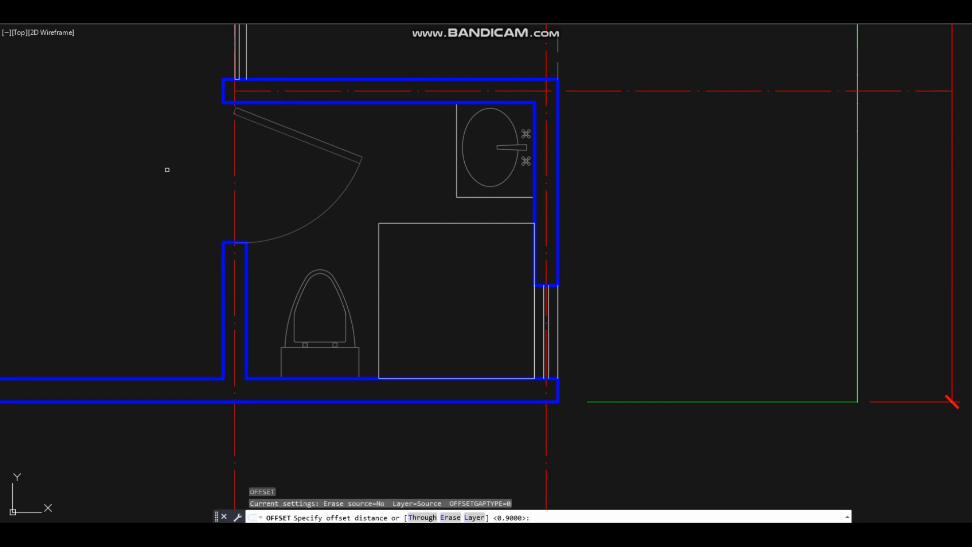
pyautogui.press('Return')
pyautogui.click(431, 222)
pyautogui.click(436, 268)
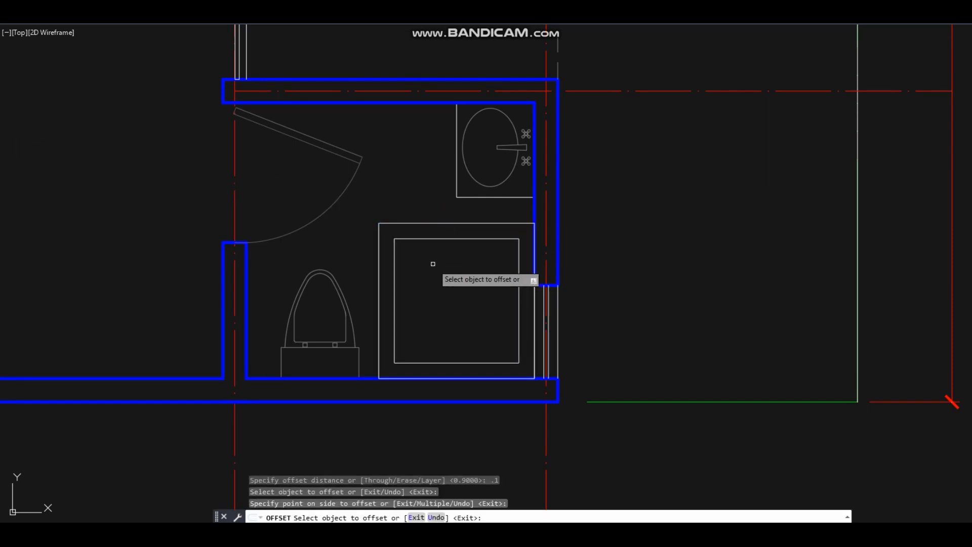
pyautogui.rightClick(440, 264)
pyautogui.click(449, 269)
# Stretch the inner shower square's right and bottom edges onto the outer square's edges
pyautogui.click(528, 327)
pyautogui.click(514, 304)
pyautogui.click(519, 300)
pyautogui.click(536, 299)
pyautogui.click(464, 362)
pyautogui.click(464, 378)
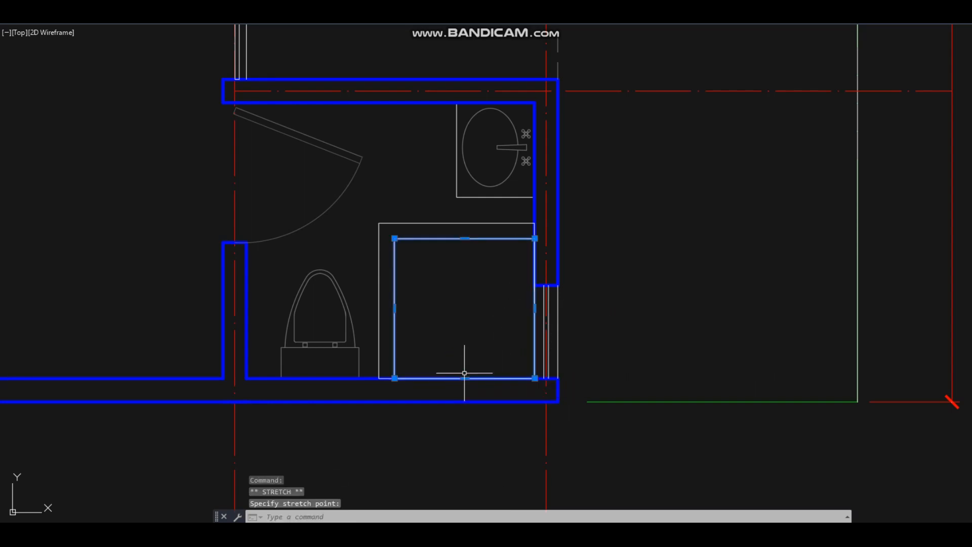
pyautogui.rightClick(458, 303)
pyautogui.press('Escape')
pyautogui.click(409, 268)
pyautogui.press('Escape')
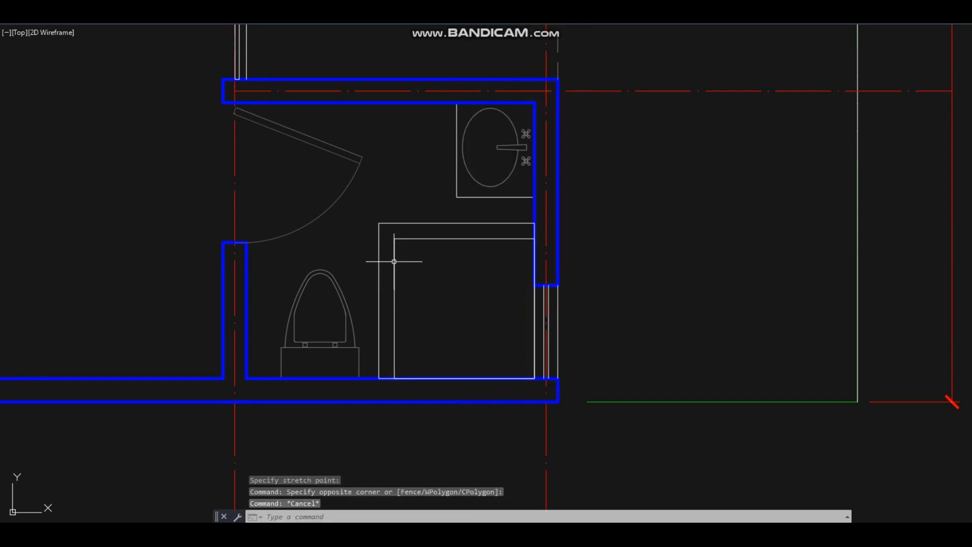
# Draw two crossing diagonal lines between the corners of the inner shower square
pyautogui.write('l')
pyautogui.press('Return')
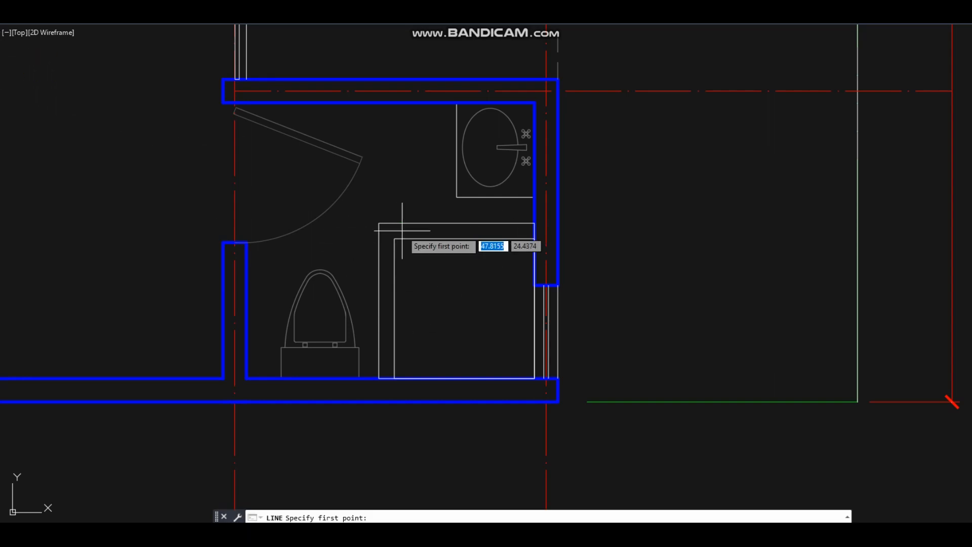
pyautogui.click(394, 239)
pyautogui.click(531, 377)
pyautogui.rightClick(473, 275)
pyautogui.click(497, 284)
pyautogui.press('Return')
pyautogui.click(533, 239)
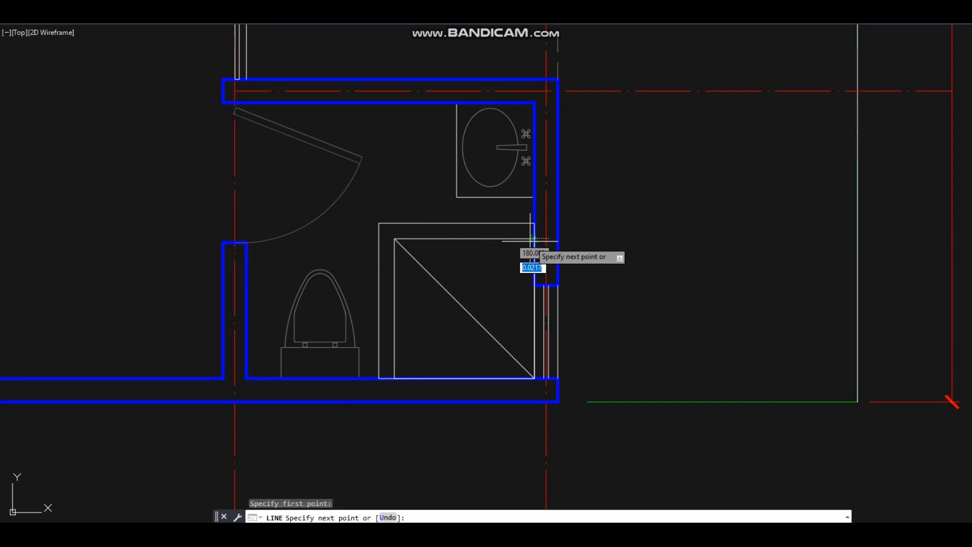
pyautogui.click(395, 377)
pyautogui.press('Return')
# Draw a drain circle of radius 0.04 centred where the shower's diagonals cross
pyautogui.write('c')
pyautogui.press('Return')
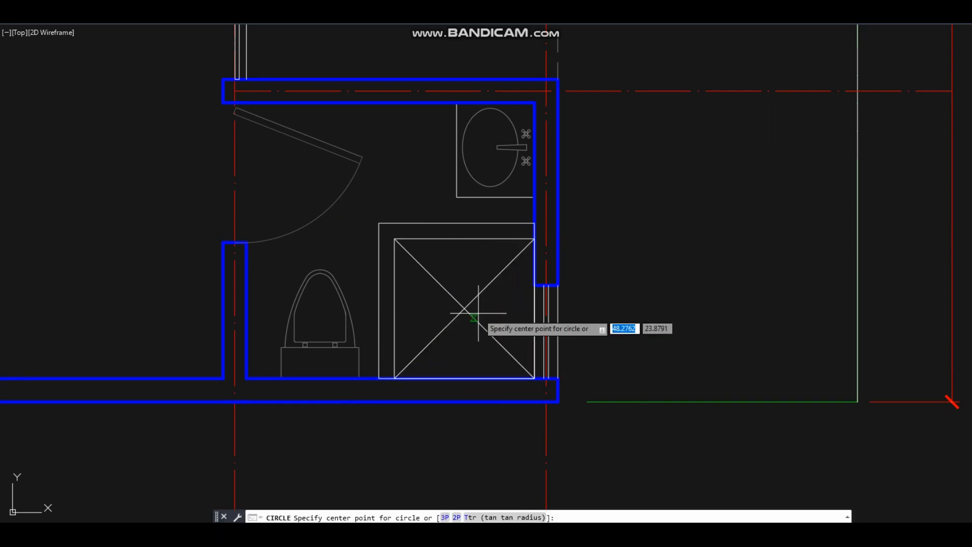
pyautogui.scroll(3, 463, 310)
pyautogui.click(446, 301)
pyautogui.scroll(3, 448, 303)
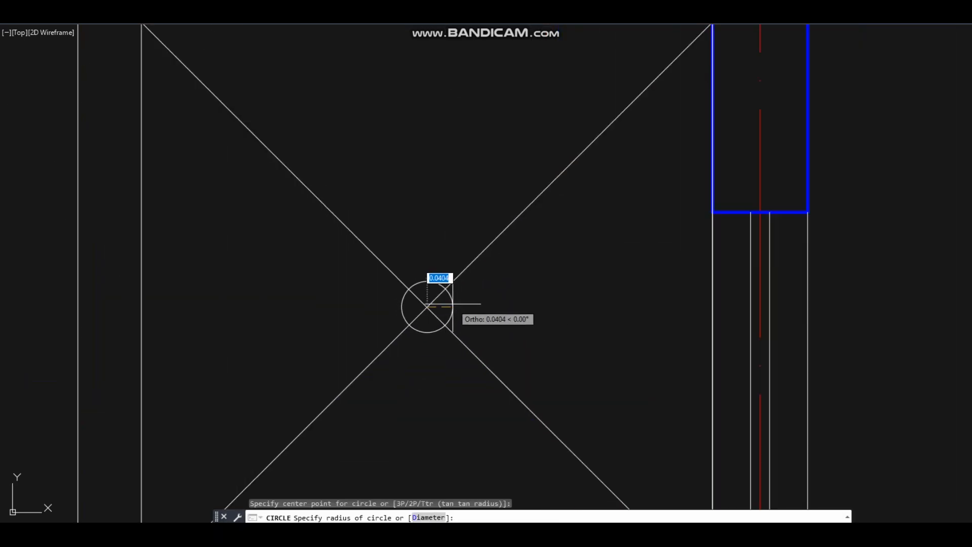
pyautogui.write('0.04')
pyautogui.press('Return')
# Trim the parts of the diagonals that lie inside the drain circle
pyautogui.write('tr')
pyautogui.press('Return')
pyautogui.press('Return')
pyautogui.click(430, 321)
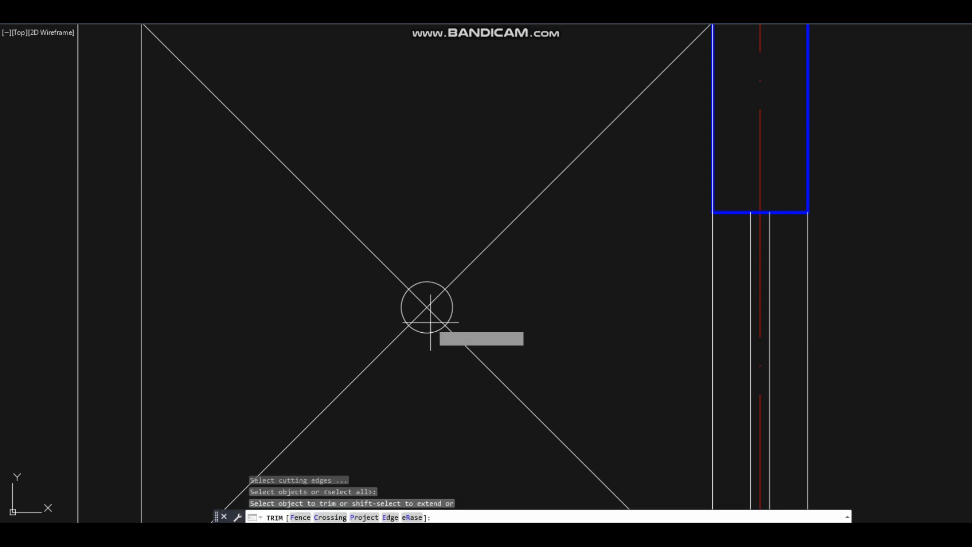
pyautogui.click(419, 298)
pyautogui.rightClick(424, 299)
pyautogui.click(460, 306)
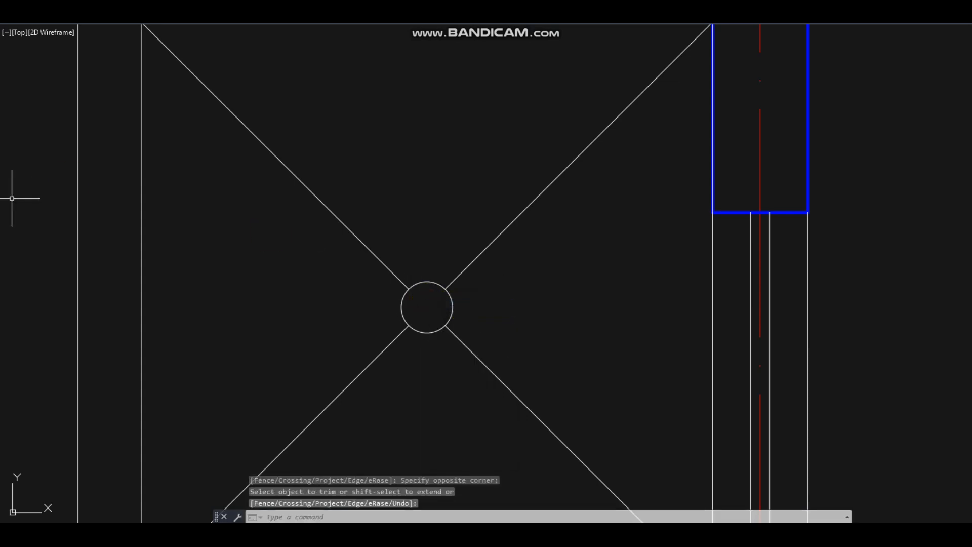
# Stretch the drain circle and the attached diagonal ends to the right, toward the bathroom window
pyautogui.write('s')
pyautogui.press('Return')
pyautogui.click(455, 388)
pyautogui.click(333, 226)
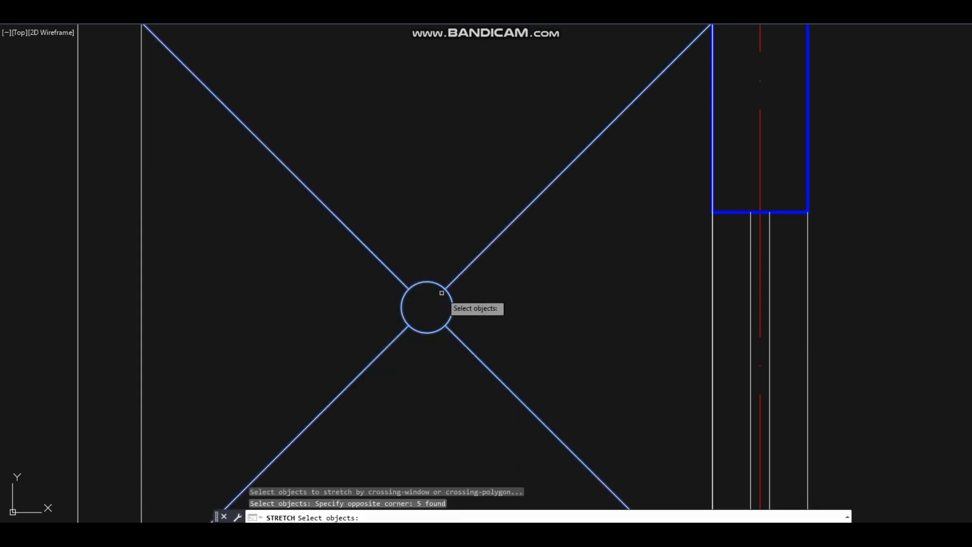
pyautogui.rightClick(446, 294)
pyautogui.click(479, 303)
pyautogui.click(509, 308)
pyautogui.scroll(-8, 551, 317)
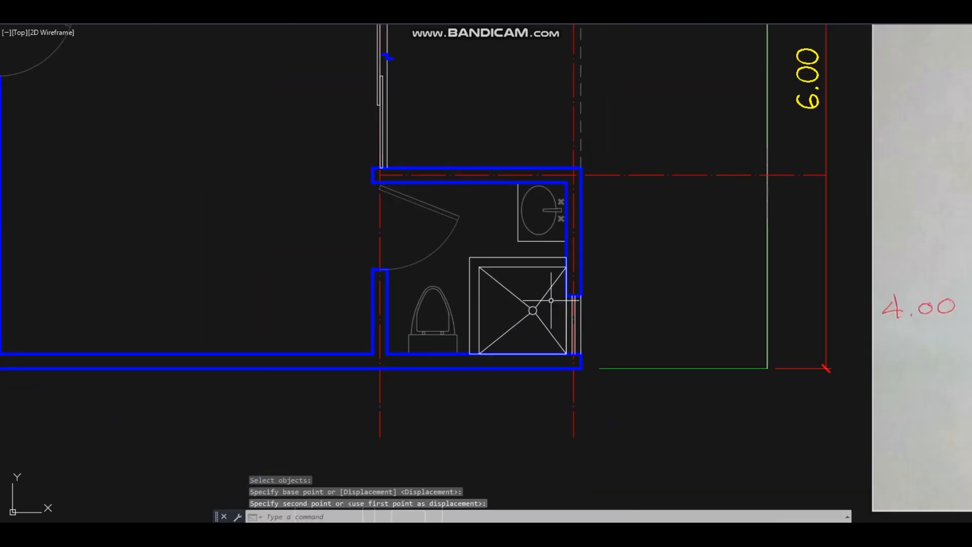
# Rotate the washer and dryer symbols below the plan 90 degrees clockwise as a pair
pyautogui.moveTo(505, 260); pyautogui.dragTo(530, 301, button='middle')
pyautogui.scroll(-5, 524, 294)
pyautogui.moveTo(616, 316); pyautogui.dragTo(569, 316, button='middle')
pyautogui.scroll(3, 810, 349)
pyautogui.moveTo(330, 366); pyautogui.dragTo(388, 319, button='middle')
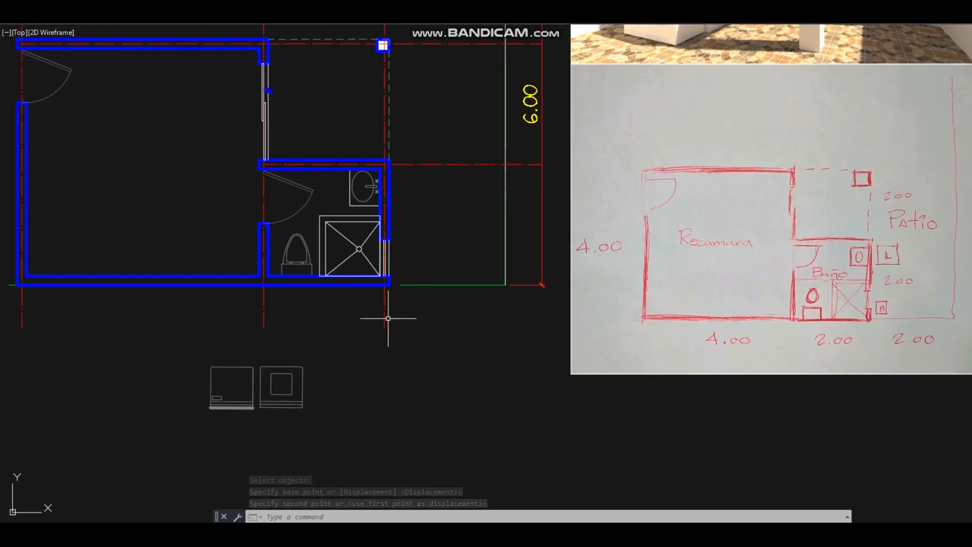
pyautogui.write('ro')
pyautogui.press('Return')
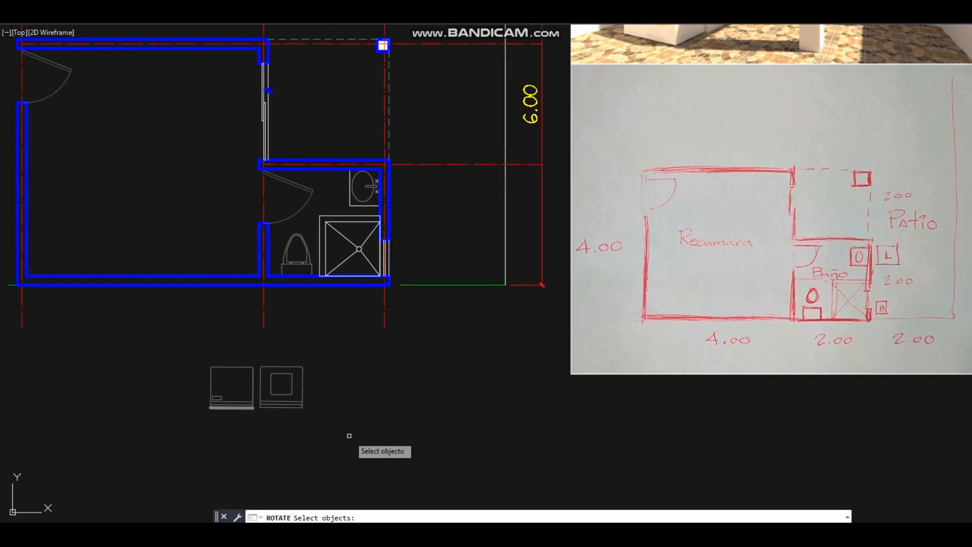
pyautogui.click(350, 436)
pyautogui.click(155, 334)
pyautogui.press('Return')
pyautogui.click(260, 401)
pyautogui.click(238, 448)
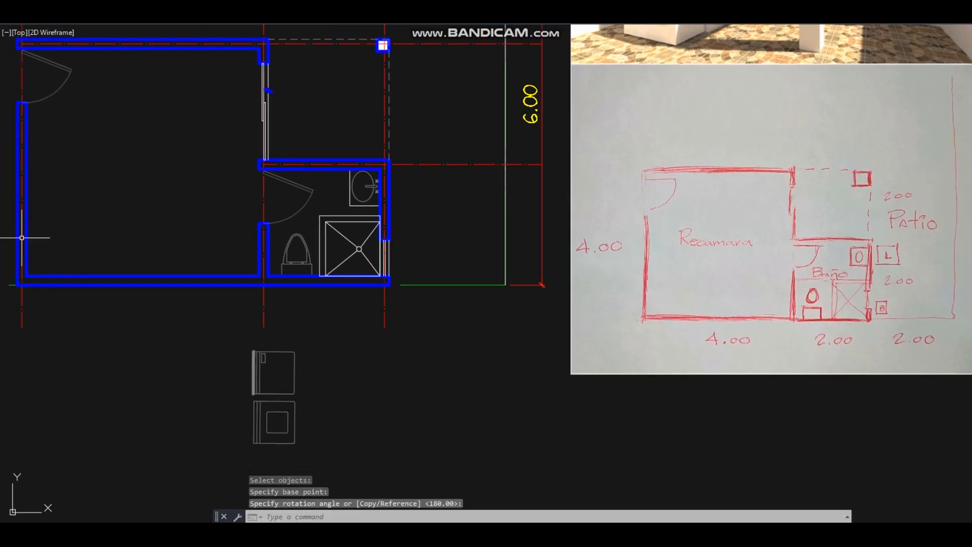
# Turn off Ortho and move the washer and dryer pair against the outer face of the bathroom's right wall
pyautogui.write('m')
pyautogui.press('Return')
pyautogui.click(316, 461)
pyautogui.click(254, 369)
pyautogui.press('Return')
pyautogui.click(284, 402)
pyautogui.moveTo(351, 374); pyautogui.dragTo(395, 423, button='middle')
pyautogui.press('F8')
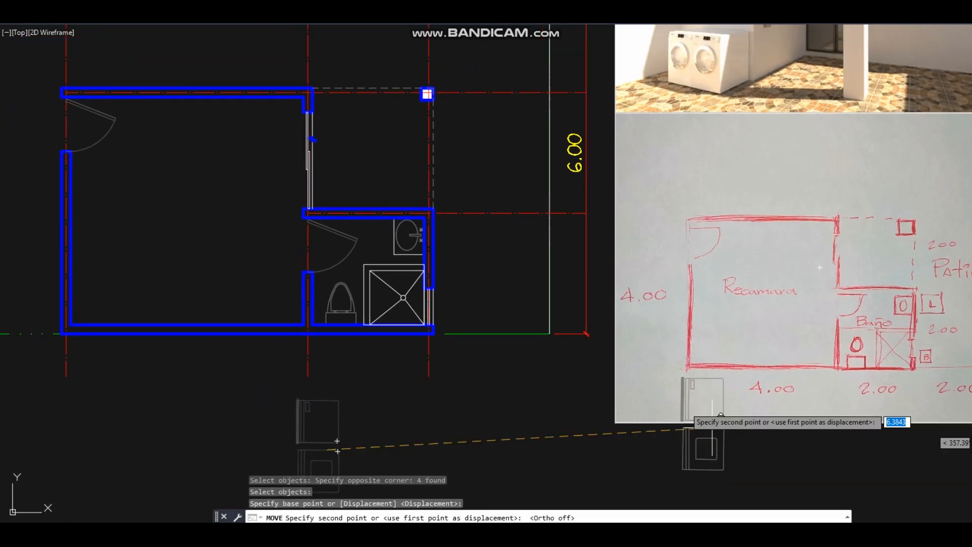
pyautogui.scroll(4, 471, 255)
pyautogui.click(482, 272)
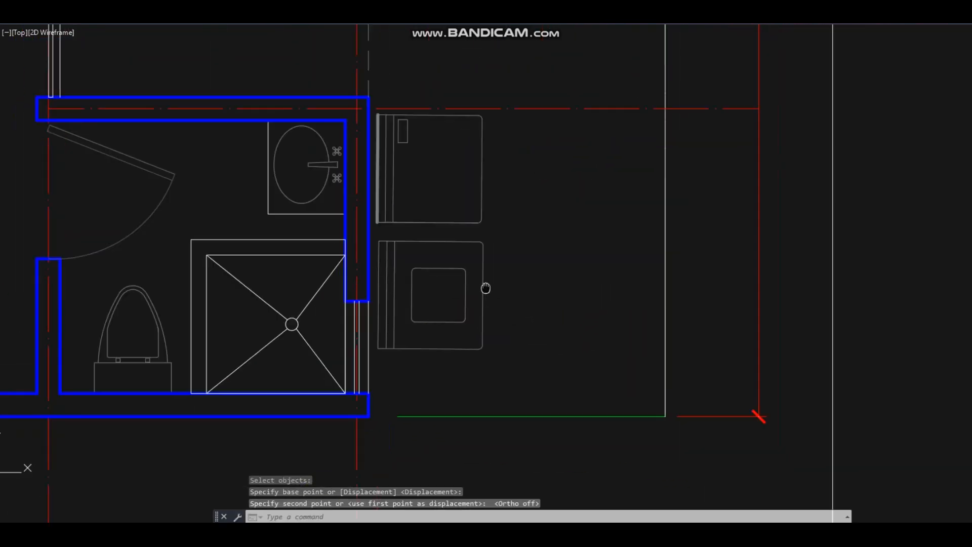
# Draw a small horizontal rectangle in the covered patio just above the bathroom's upper wall
pyautogui.scroll(-2, 455, 201)
pyautogui.scroll(-3, 456, 238)
pyautogui.scroll(3, 434, 289)
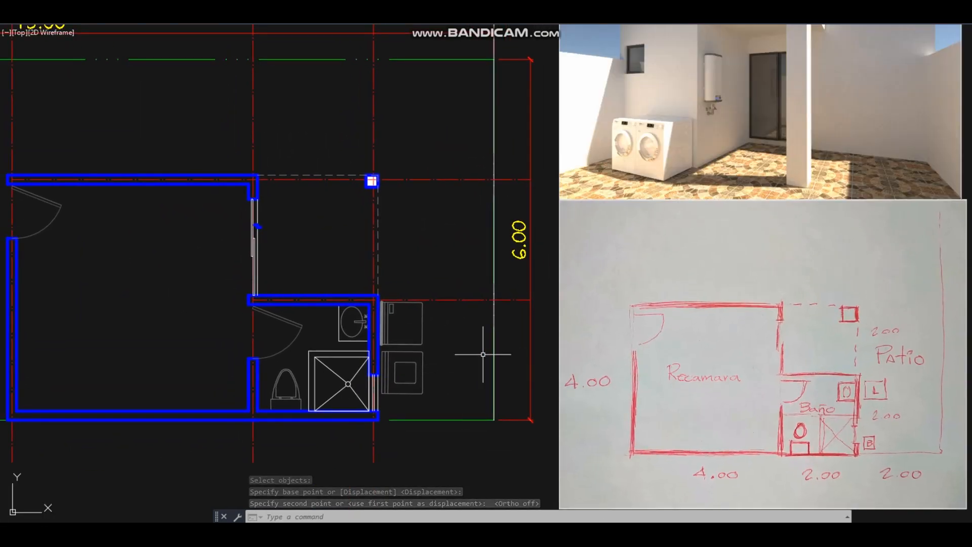
pyautogui.moveTo(453, 354); pyautogui.dragTo(505, 349, button='middle')
pyautogui.scroll(2, 413, 296)
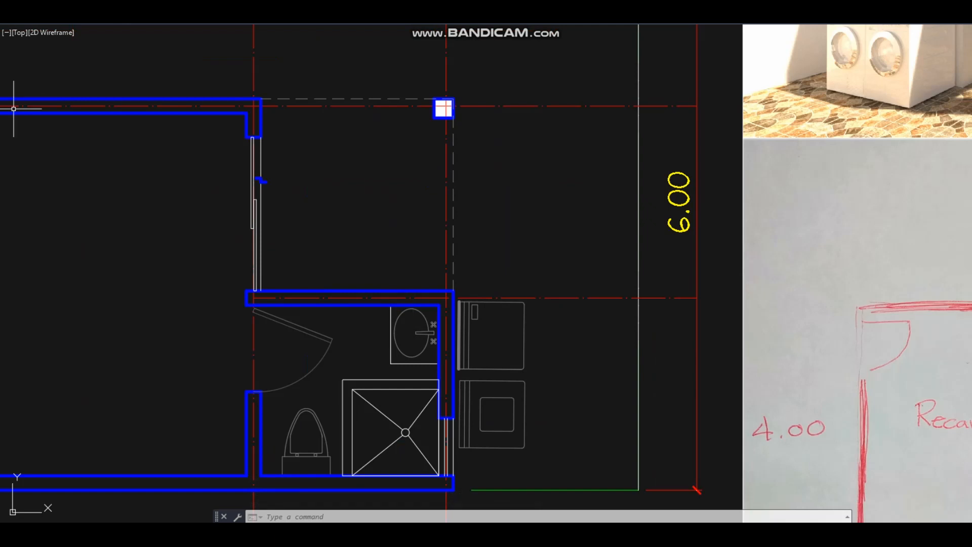
pyautogui.write('rec')
pyautogui.press('Return')
pyautogui.scroll(3, 454, 302)
pyautogui.click(406, 259)
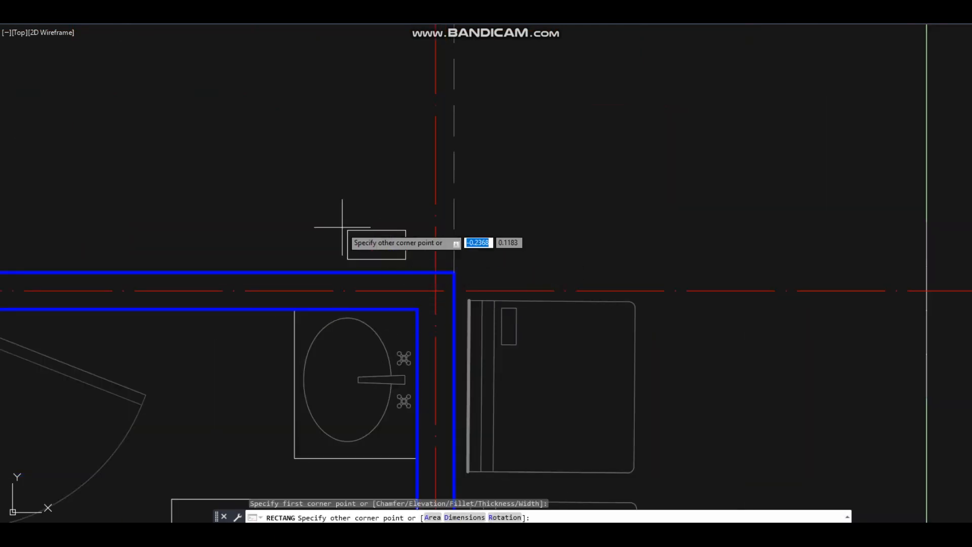
pyautogui.click(285, 193)
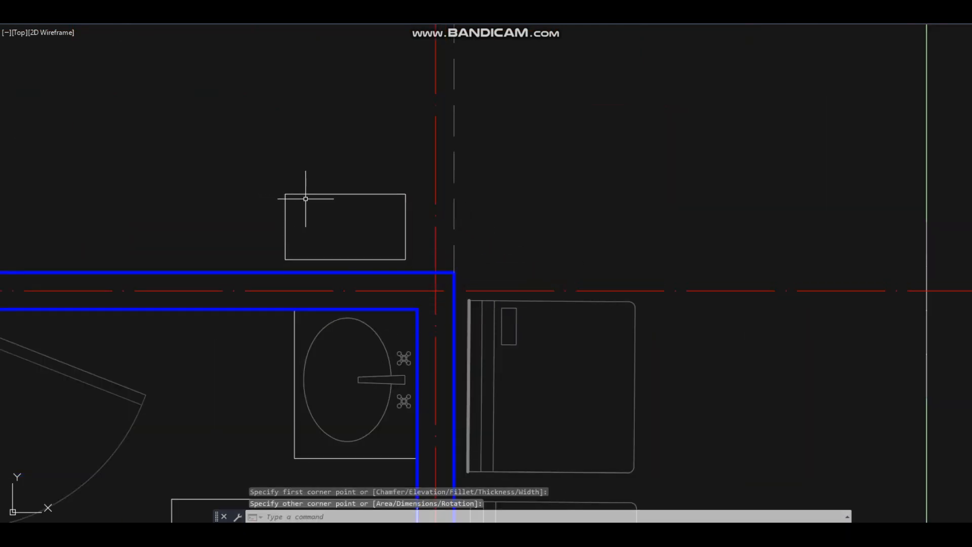
# Copy the COCHERA text label from the sample symbols into the small rectangle above the bathroom wall
pyautogui.scroll(-3, 306, 197)
pyautogui.click(1, 54)
pyautogui.scroll(-6, 420, 257)
pyautogui.scroll(3, 218, 366)
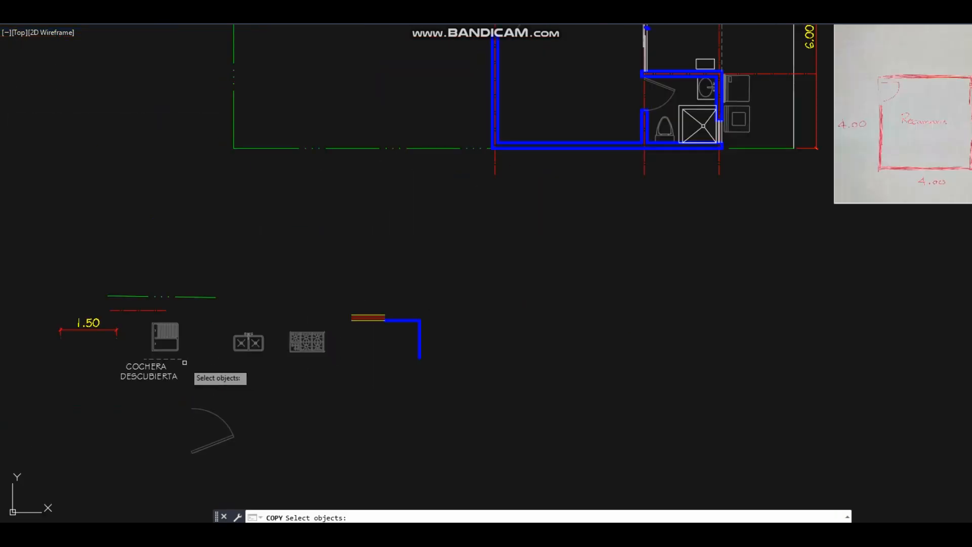
pyautogui.click(156, 365)
pyautogui.press('Return')
pyautogui.click(156, 365)
pyautogui.moveTo(734, 335); pyautogui.dragTo(586, 487, button='middle')
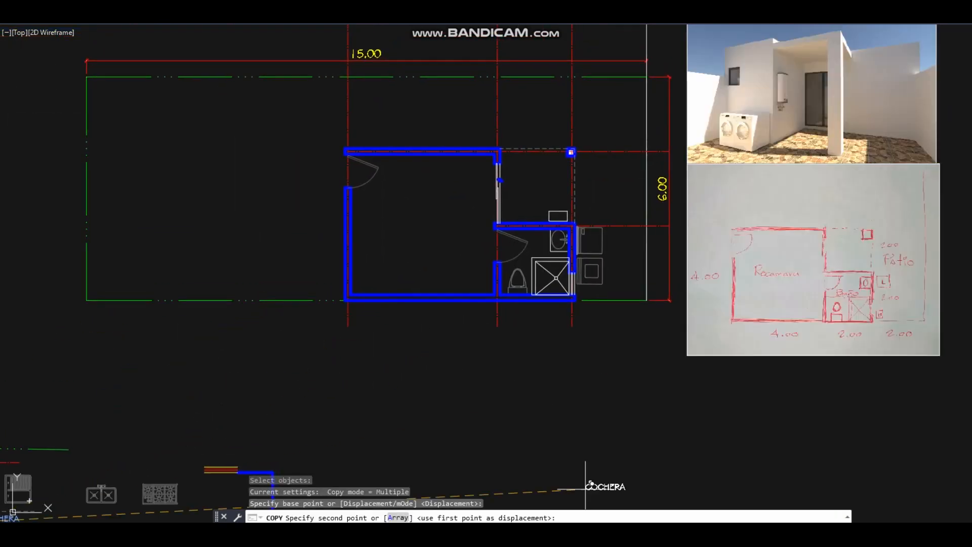
pyautogui.scroll(8, 536, 203)
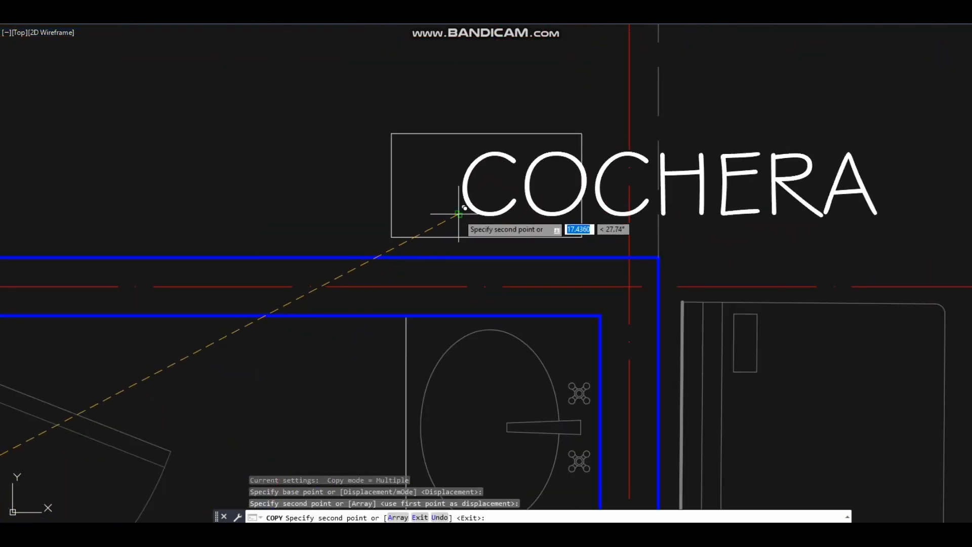
pyautogui.click(460, 213)
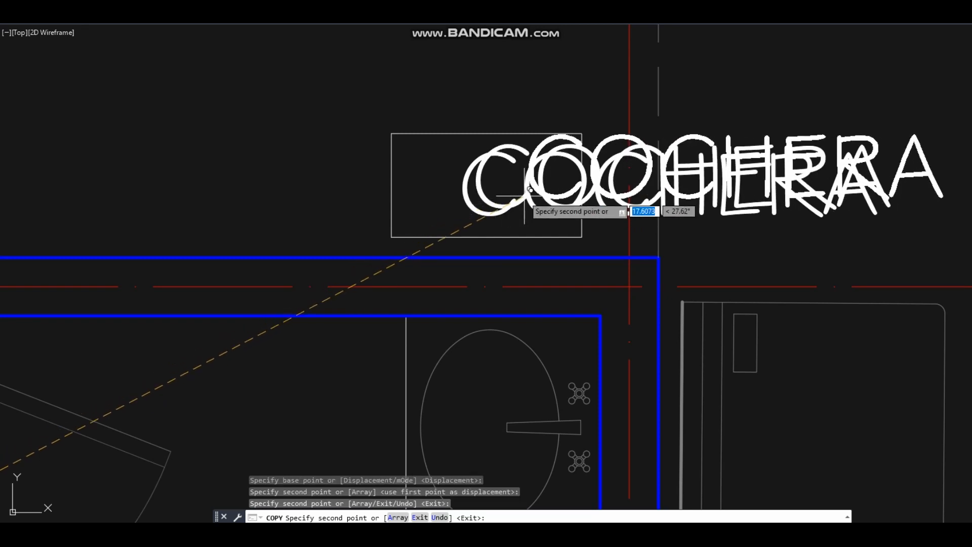
# Finish copying the COCHERA label and erase the surplus copy overlapping the one in the small rectangle
pyautogui.press('Escape')
pyautogui.click(883, 195)
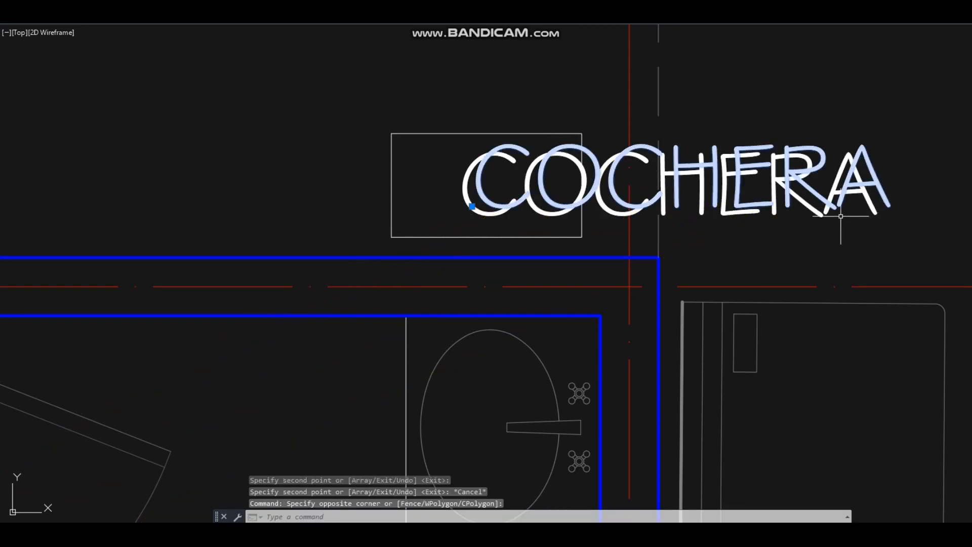
pyautogui.press('Delete')
# Change the text of the COCHERA label in the small rectangle above the bathroom to B
pyautogui.doubleClick(531, 188)
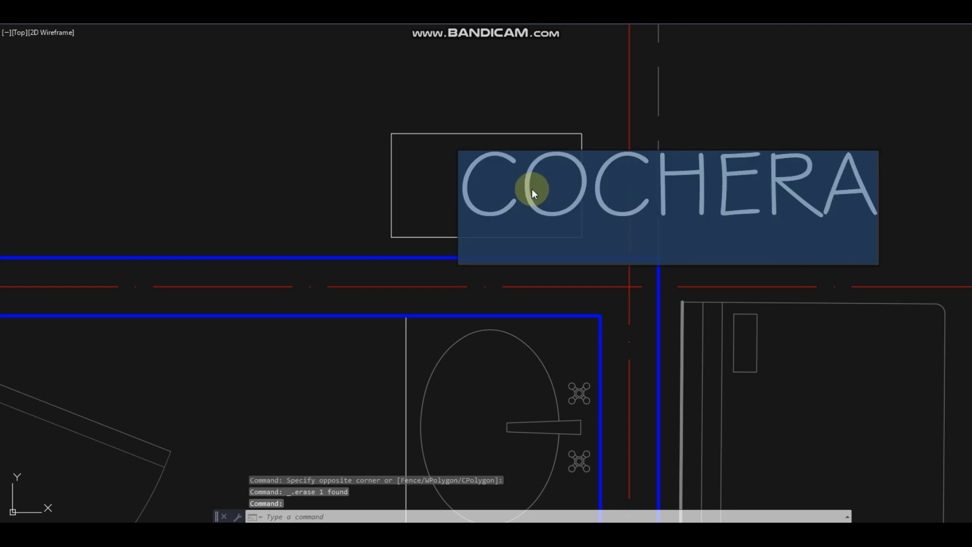
pyautogui.write('B')
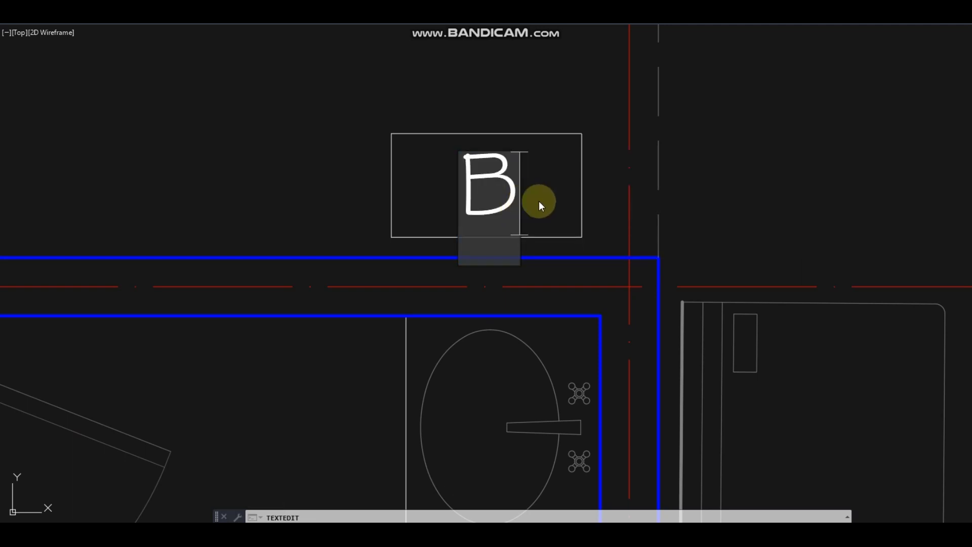
pyautogui.press('BackSpace')
pyautogui.write('C')
pyautogui.click(565, 200)
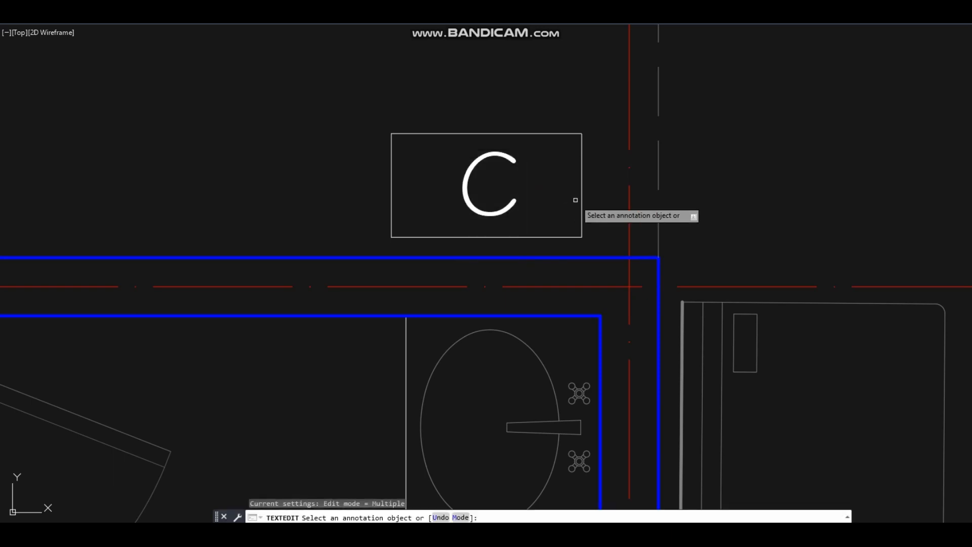
pyautogui.click(495, 218)
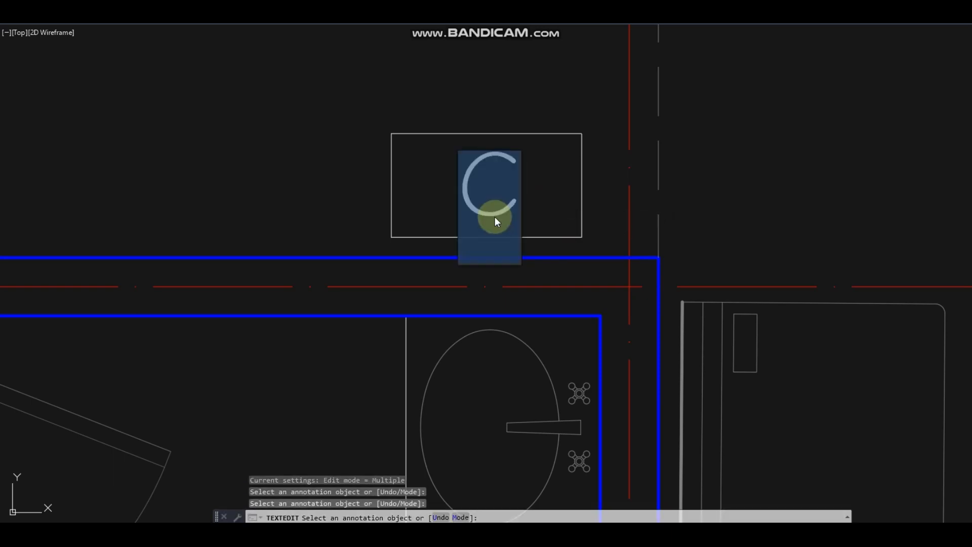
pyautogui.write('B')
pyautogui.click(609, 218)
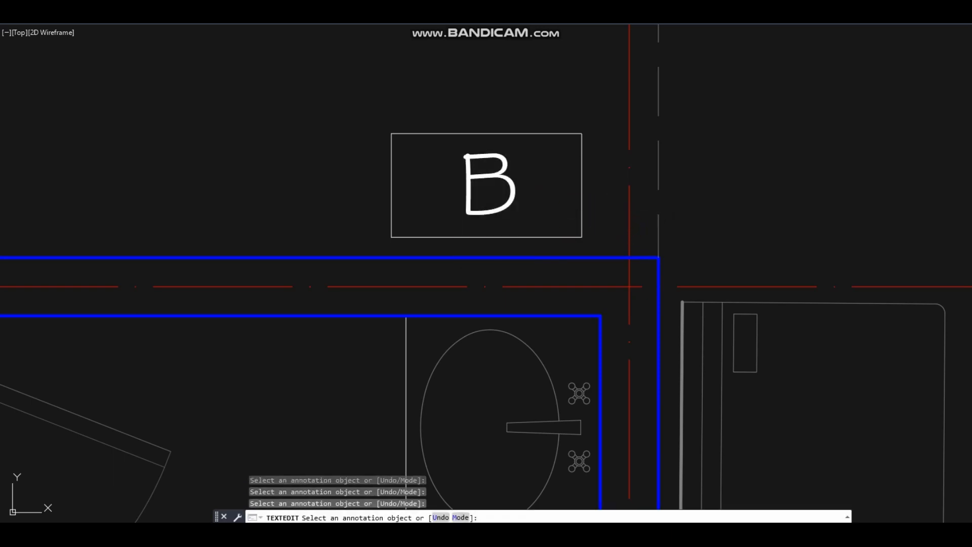
pyautogui.scroll(-4, 609, 218)
pyautogui.moveTo(649, 204); pyautogui.dragTo(480, 212, button='middle')
pyautogui.scroll(-2, 479, 212)
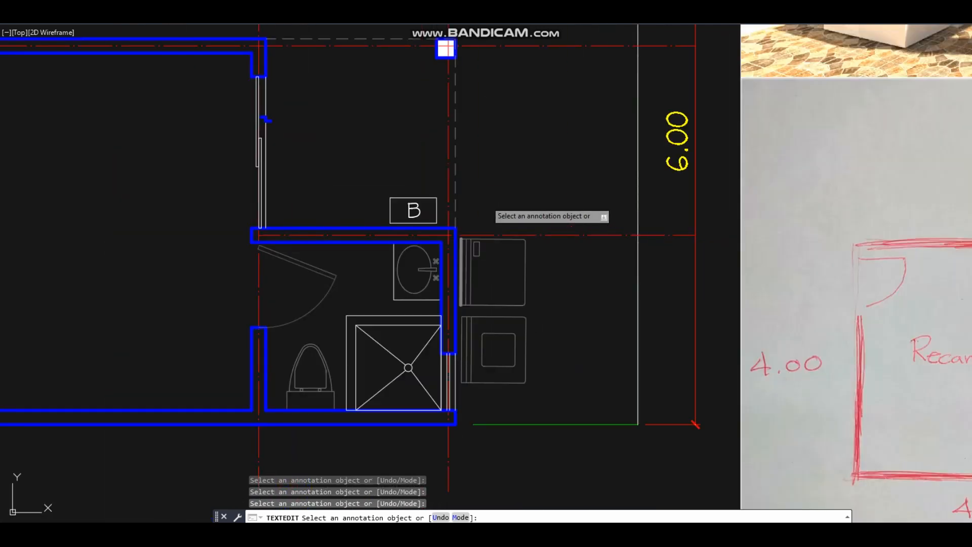
pyautogui.rightClick(486, 201)
pyautogui.click(497, 208)
# Compare the water heater, washer and dryer, column and sliding door in the reference photo with their symbols in the plan
pyautogui.scroll(-4, 497, 208)
pyautogui.moveTo(502, 224)
pyautogui.mouseDown(button='middle')
pyautogui.moveTo(492, 269)
pyautogui.moveTo(442, 289)
pyautogui.mouseUp(button='middle')
pyautogui.scroll(4, 476, 263)
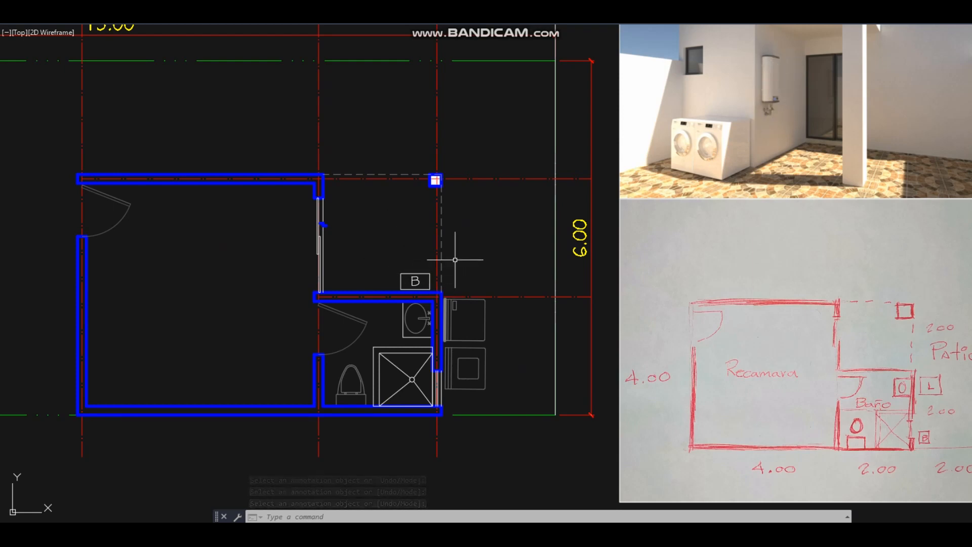
pyautogui.moveTo(773, 80)
pyautogui.mouseDown()
pyautogui.moveTo(635, 109)
pyautogui.moveTo(442, 237)
pyautogui.moveTo(424, 270)
pyautogui.mouseUp()
pyautogui.moveTo(701, 120)
pyautogui.mouseDown()
pyautogui.moveTo(734, 146)
pyautogui.moveTo(633, 243)
pyautogui.moveTo(492, 337)
pyautogui.mouseUp()
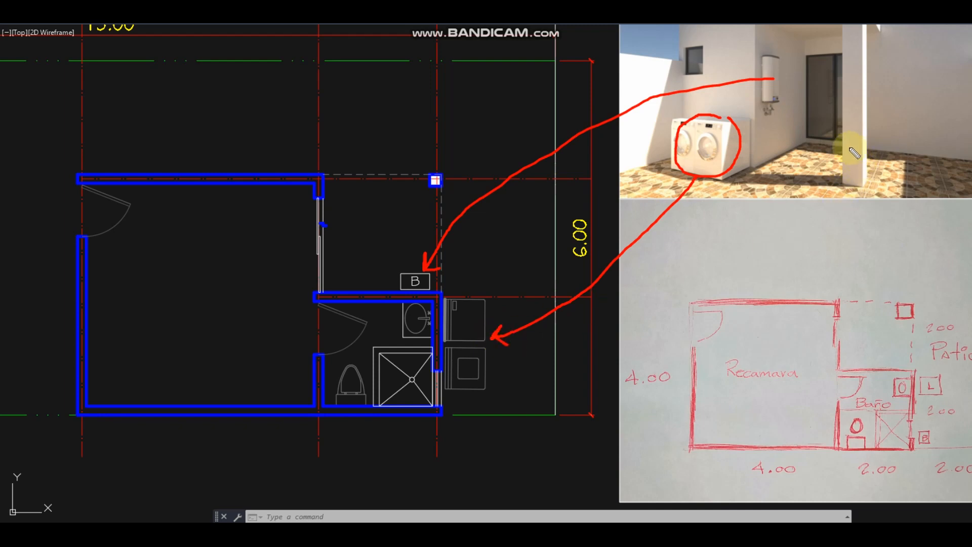
pyautogui.moveTo(861, 47); pyautogui.dragTo(860, 172)
pyautogui.moveTo(861, 58); pyautogui.dragTo(863, 176)
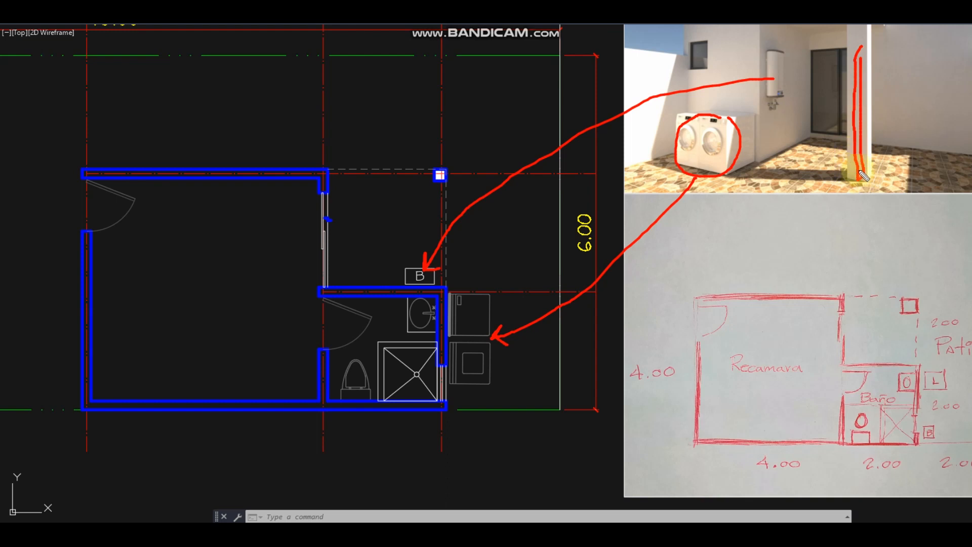
pyautogui.moveTo(718, 226)
pyautogui.mouseDown()
pyautogui.moveTo(463, 190)
pyautogui.moveTo(459, 181)
pyautogui.moveTo(475, 179)
pyautogui.mouseUp()
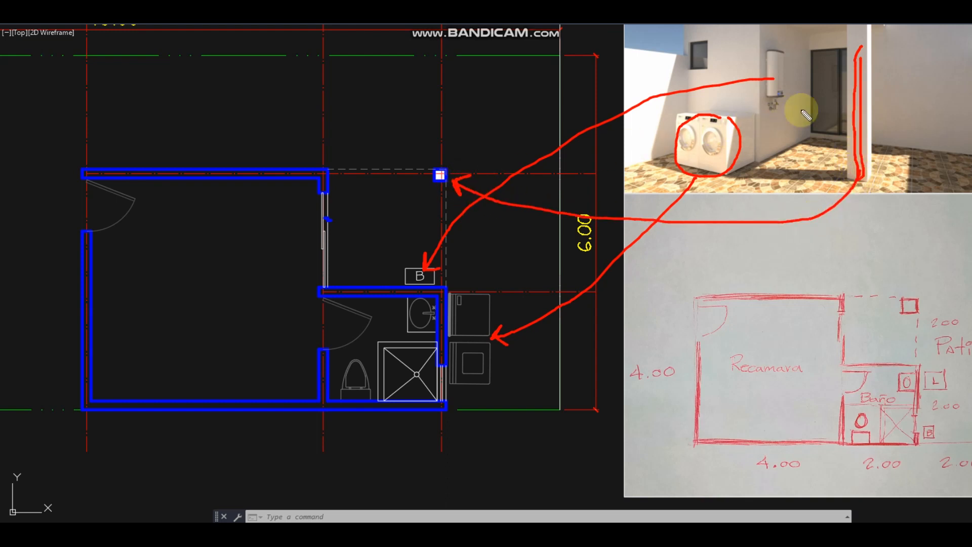
pyautogui.moveTo(828, 92)
pyautogui.mouseDown()
pyautogui.moveTo(579, 191)
pyautogui.moveTo(341, 223)
pyautogui.mouseUp()
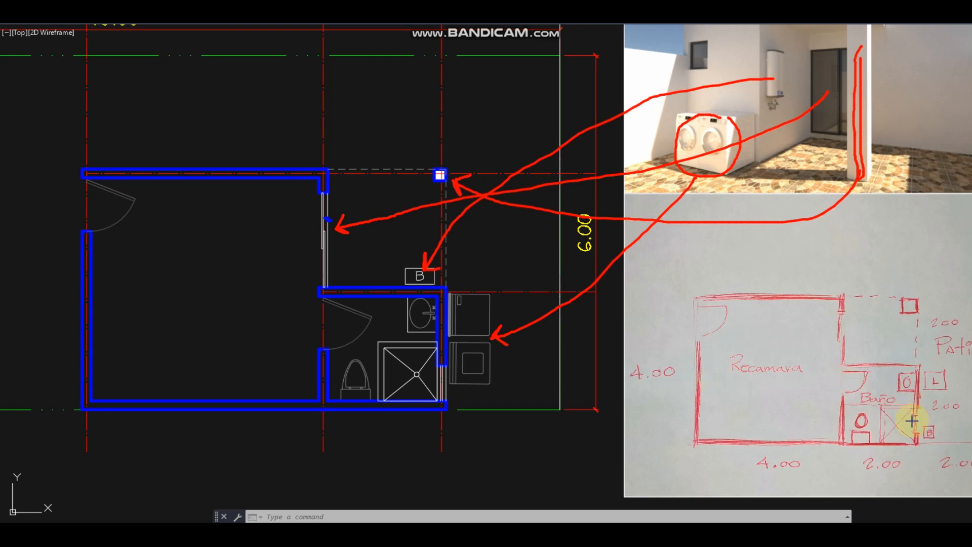
pyautogui.moveTo(916, 450)
pyautogui.mouseDown()
pyautogui.moveTo(310, 74)
pyautogui.moveTo(309, 38)
pyautogui.mouseUp()
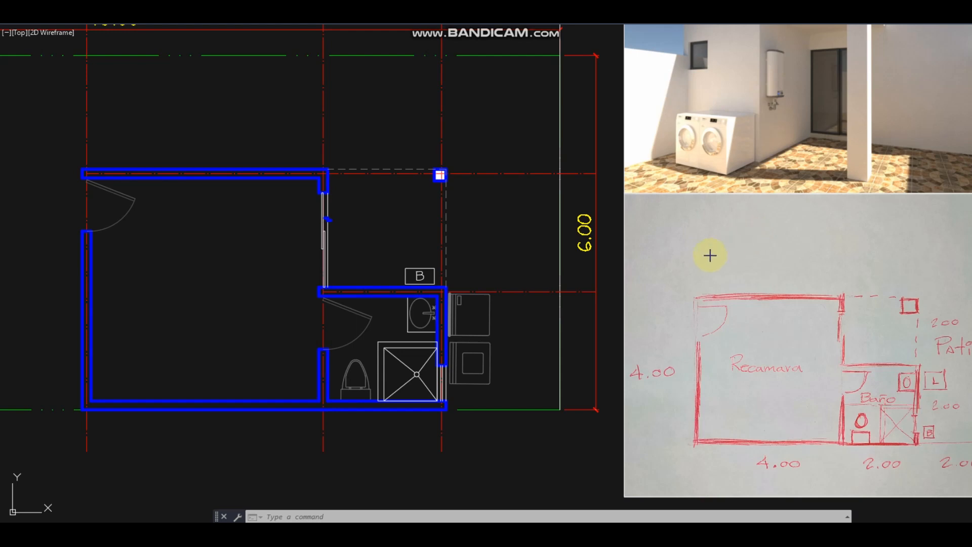
# Compare the roof edge, boundary wall and axes marked on the reference photo with the dashed, green and red lines of the plan
pyautogui.moveTo(656, 212)
pyautogui.mouseDown(button='middle')
pyautogui.moveTo(600, 272)
pyautogui.moveTo(566, 255)
pyautogui.moveTo(579, 247)
pyautogui.mouseUp(button='middle')
pyautogui.scroll(-2, 626, 247)
pyautogui.scroll(2, 584, 254)
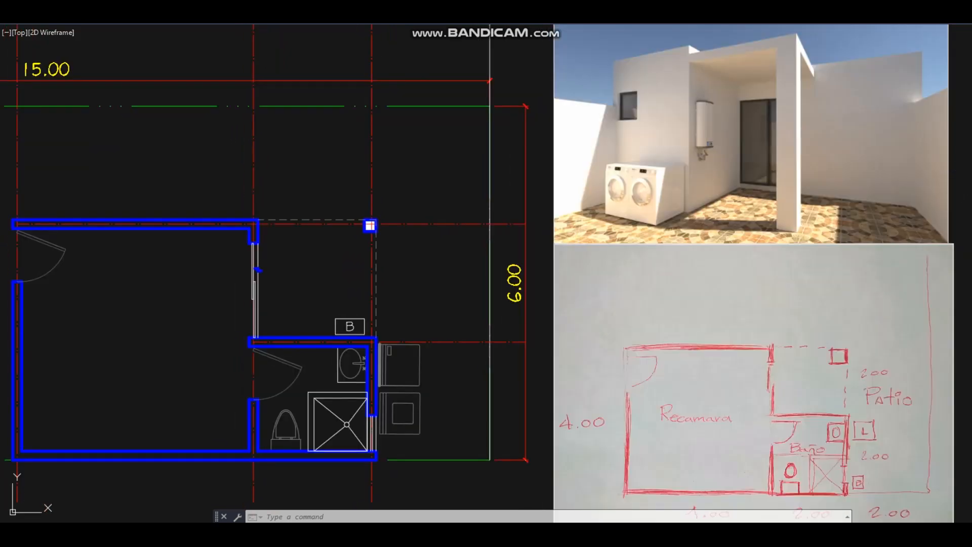
pyautogui.moveTo(693, 64)
pyautogui.mouseDown()
pyautogui.moveTo(774, 50)
pyautogui.moveTo(822, 76)
pyautogui.mouseUp()
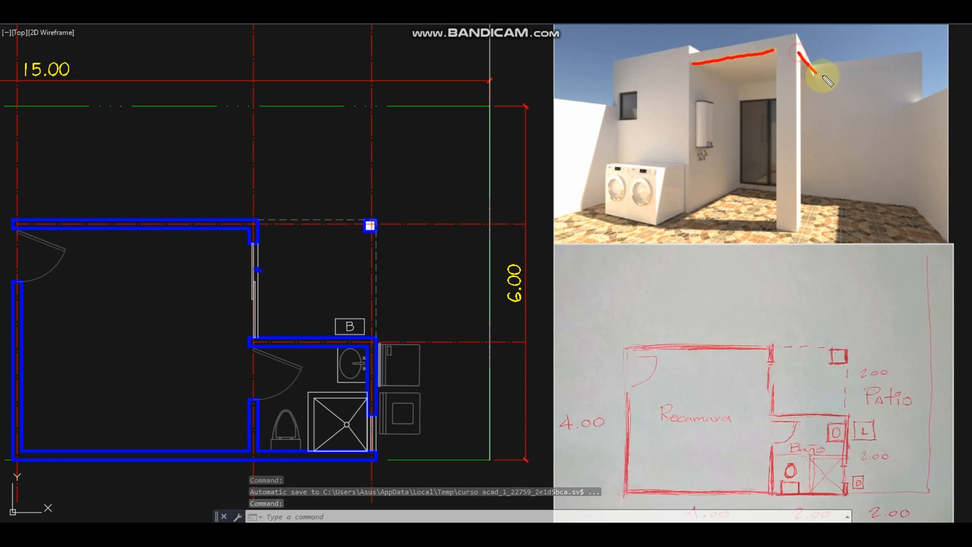
pyautogui.moveTo(714, 61)
pyautogui.mouseDown()
pyautogui.moveTo(358, 191)
pyautogui.moveTo(349, 218)
pyautogui.moveTo(344, 210)
pyautogui.moveTo(359, 213)
pyautogui.mouseUp()
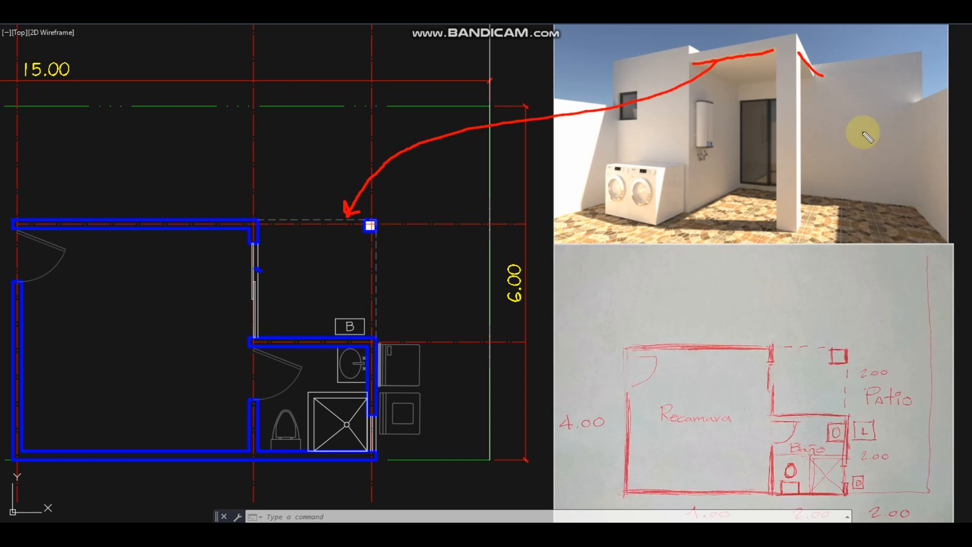
pyautogui.moveTo(920, 101); pyautogui.dragTo(950, 91)
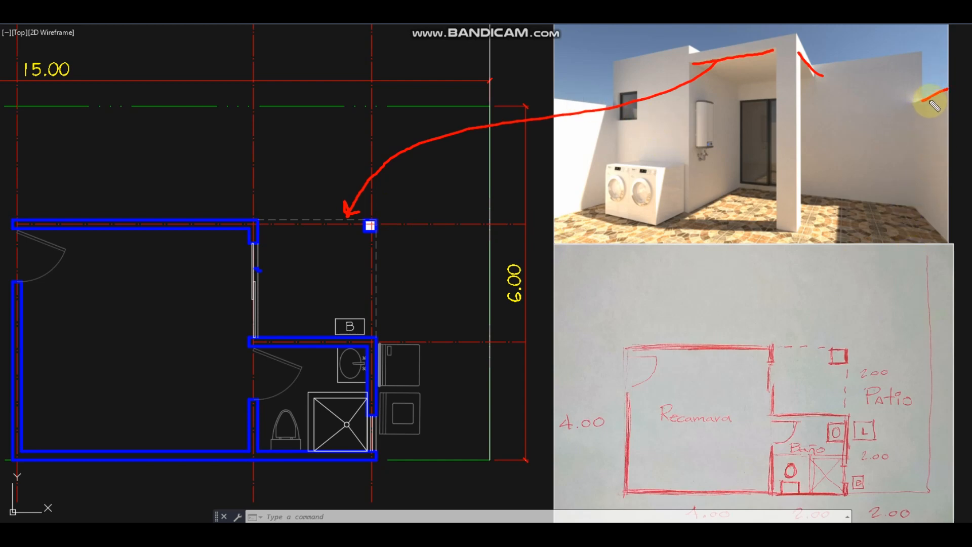
pyautogui.moveTo(922, 101)
pyautogui.mouseDown()
pyautogui.moveTo(690, 37)
pyautogui.moveTo(428, 64)
pyautogui.moveTo(412, 100)
pyautogui.mouseUp()
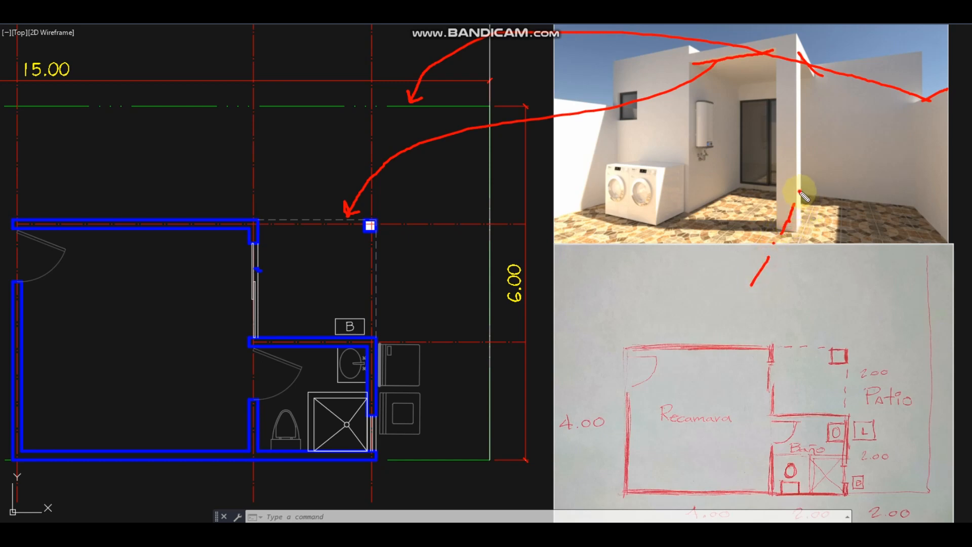
pyautogui.moveTo(808, 178); pyautogui.dragTo(817, 152)
pyautogui.moveTo(746, 216); pyautogui.dragTo(918, 242)
pyautogui.click(858, 231)
pyautogui.moveTo(762, 230)
pyautogui.mouseDown()
pyautogui.moveTo(503, 311)
pyautogui.moveTo(445, 332)
pyautogui.moveTo(446, 342)
pyautogui.mouseUp()
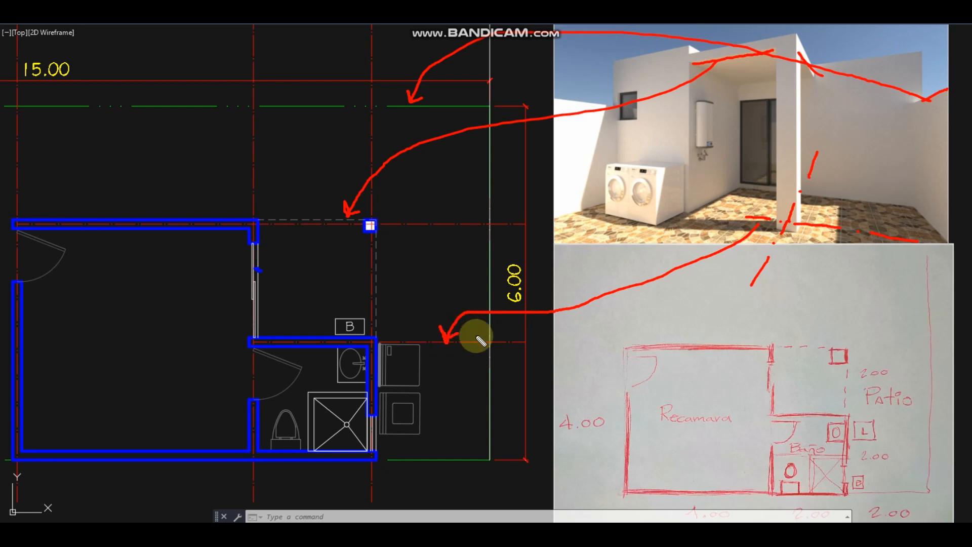
pyautogui.press('Escape')
# Add continued vertical dimensions beside the plot's right edge, from the lower boundary through both horizontal axes to the upper boundary
pyautogui.scroll(-2, 516, 233)
pyautogui.moveTo(518, 233); pyautogui.dragTo(557, 238, button='middle')
pyautogui.scroll(2, 557, 239)
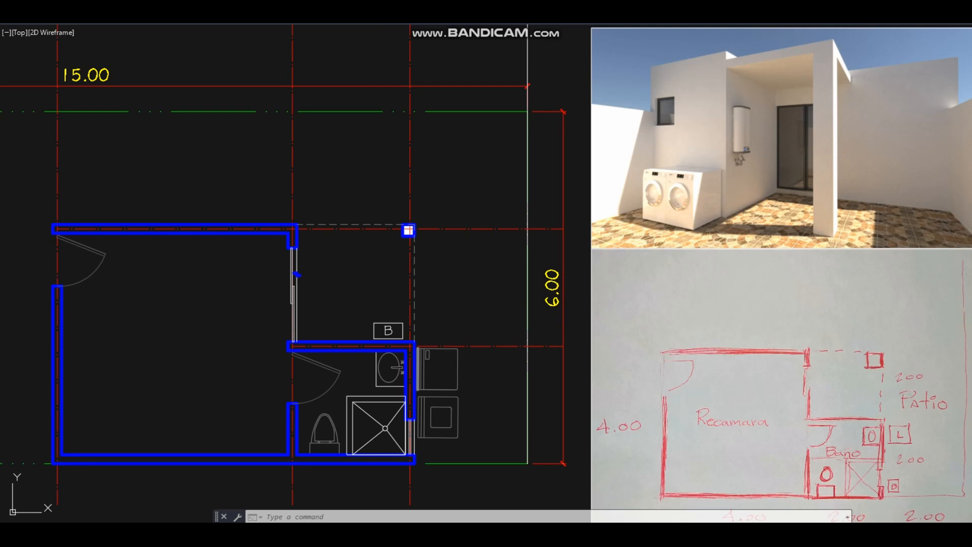
pyautogui.rightClick(564, 304)
pyautogui.click(570, 310)
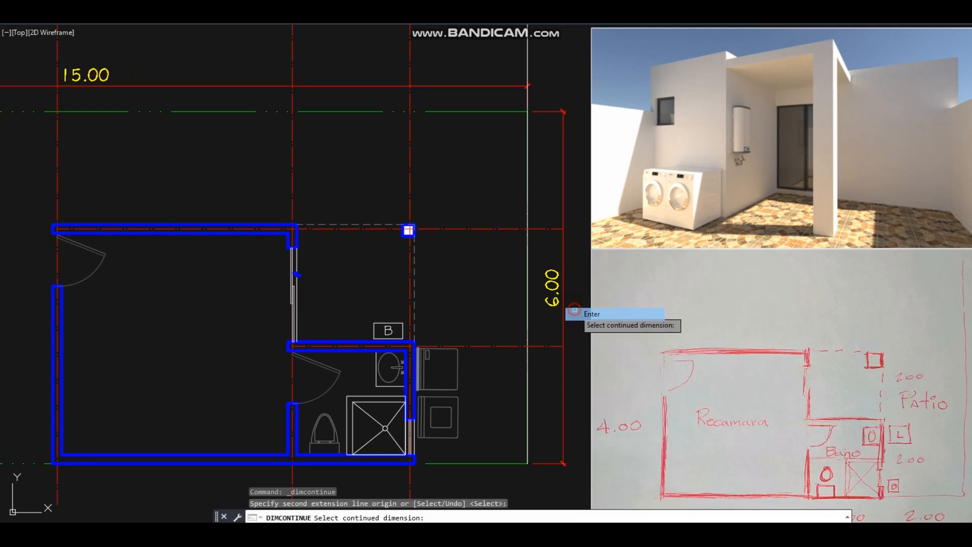
pyautogui.click(564, 403)
pyautogui.click(560, 346)
pyautogui.click(560, 229)
pyautogui.click(560, 111)
pyautogui.press('Return')
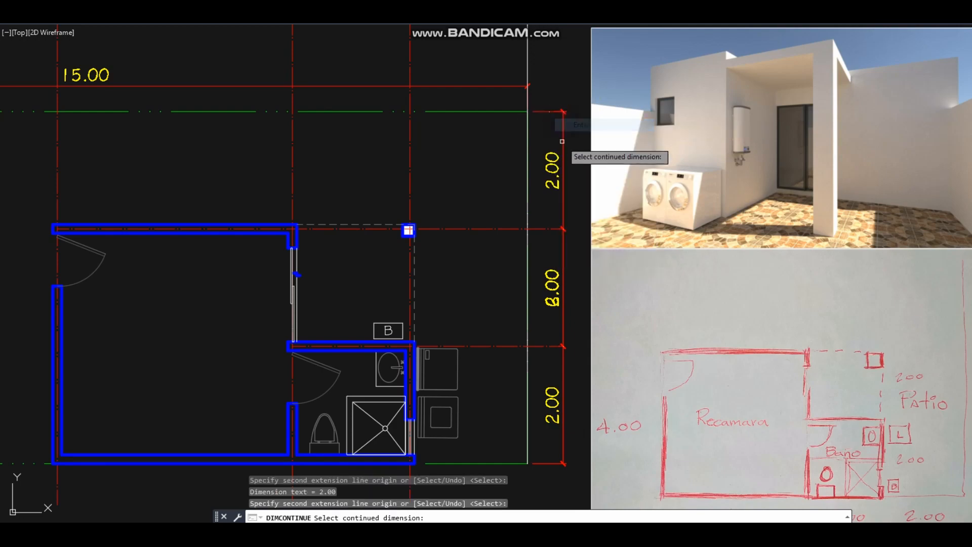
pyautogui.press('Return')
# Delete the overall 6.00 vertical dimension that overlaps the continued dimensions
pyautogui.scroll(2, 546, 309)
pyautogui.click(556, 306)
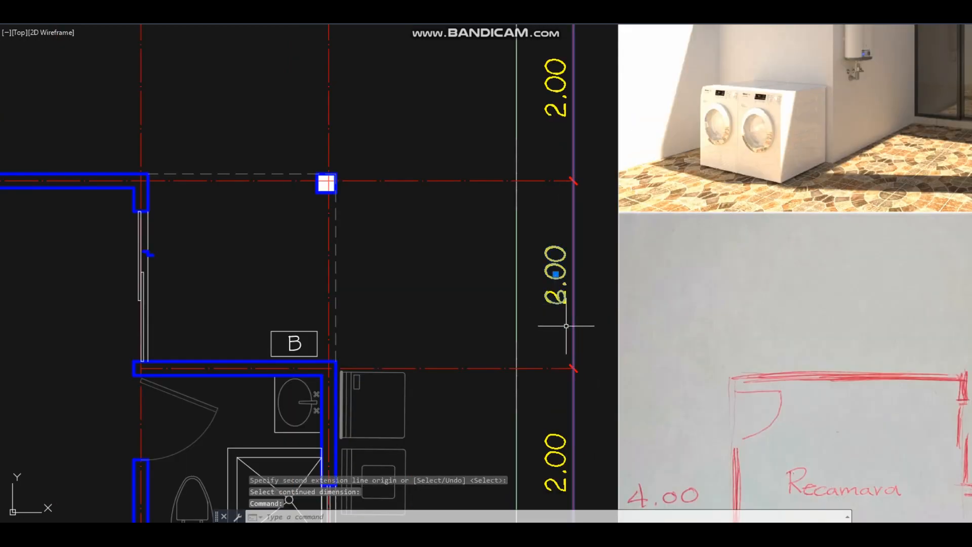
pyautogui.press('Escape')
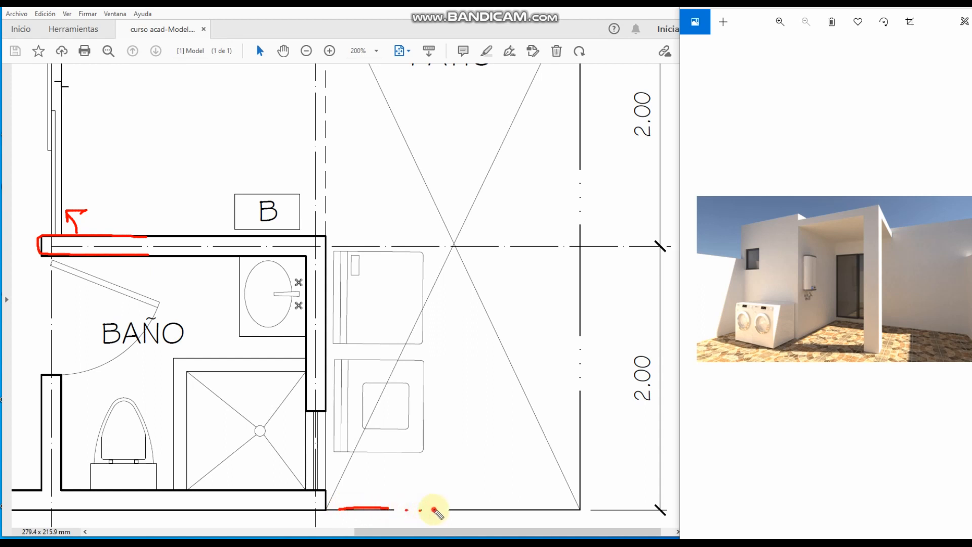
# Examine in the PDF floor plan how boundaries, axes, columns, walls, the dashed roof edge and the crossed open patio areas are drawn
pyautogui.moveTo(453, 510); pyautogui.dragTo(504, 510)
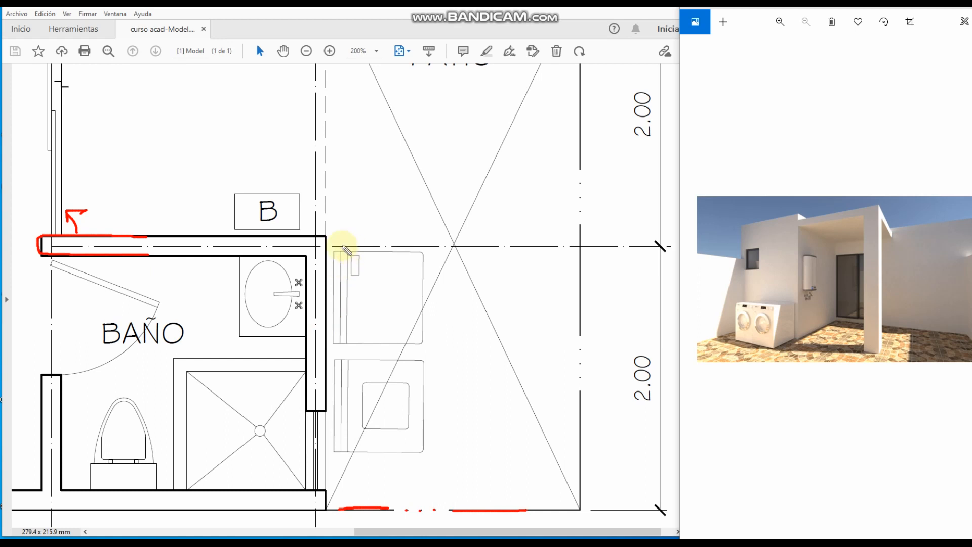
pyautogui.moveTo(333, 246); pyautogui.dragTo(495, 247)
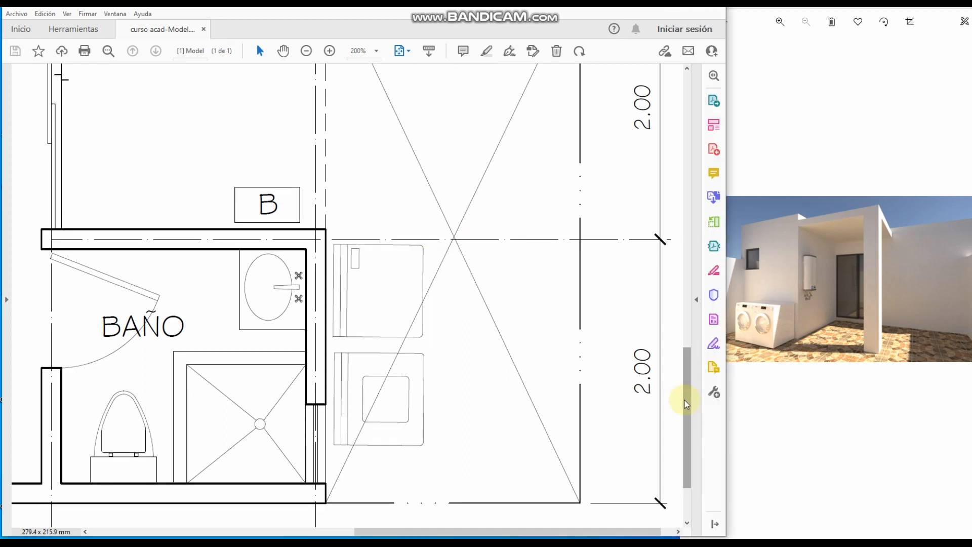
pyautogui.moveTo(686, 401); pyautogui.dragTo(704, 281)
pyautogui.keyDown('ctrl'); pyautogui.scroll(-2, 398, 300); pyautogui.keyUp('ctrl')
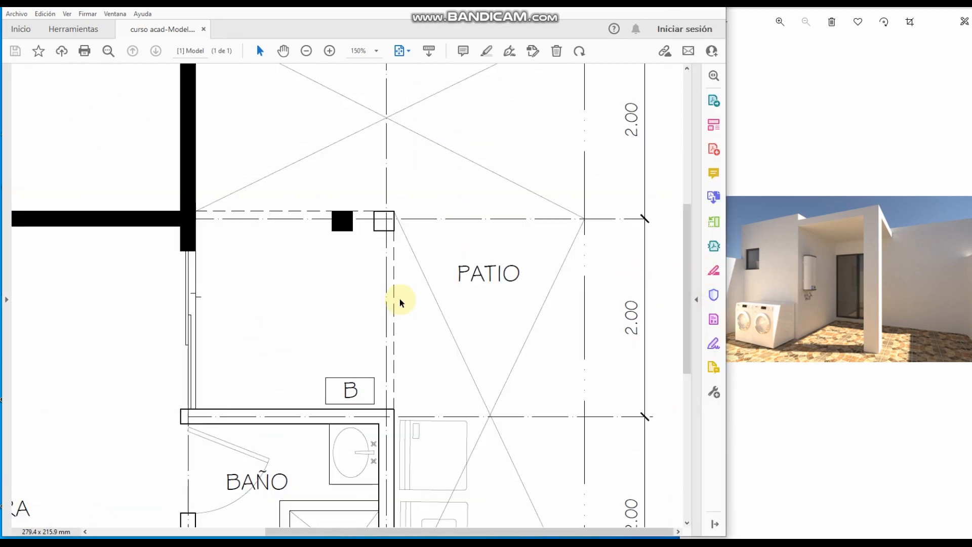
pyautogui.keyDown('ctrl'); pyautogui.scroll(-1, 420, 303); pyautogui.keyUp('ctrl')
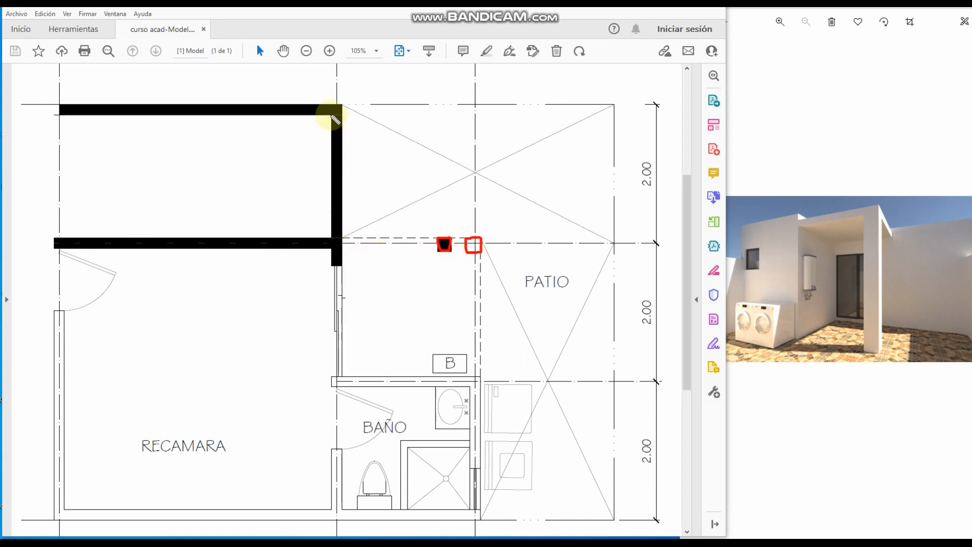
pyautogui.moveTo(331, 116)
pyautogui.mouseDown()
pyautogui.moveTo(330, 146)
pyautogui.moveTo(341, 128)
pyautogui.mouseUp()
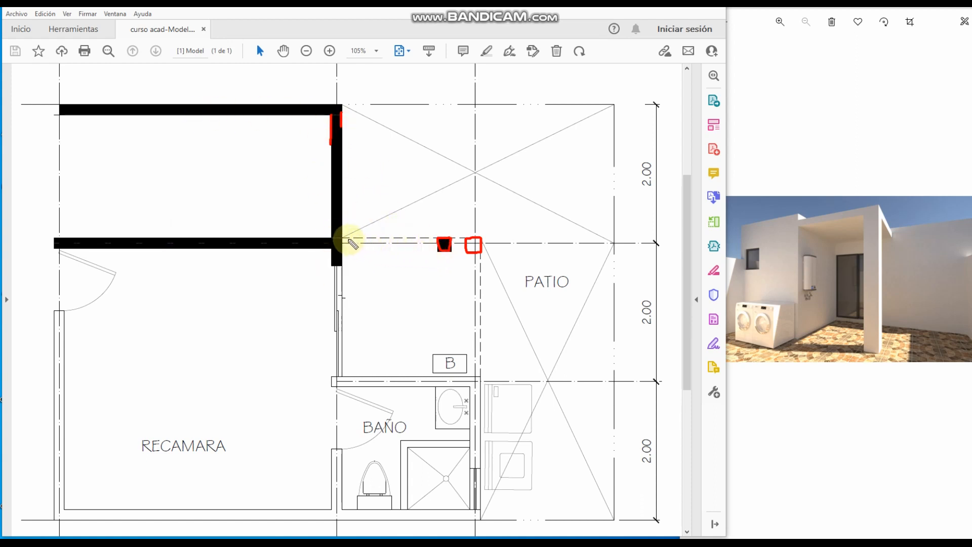
pyautogui.moveTo(345, 237); pyautogui.dragTo(352, 237)
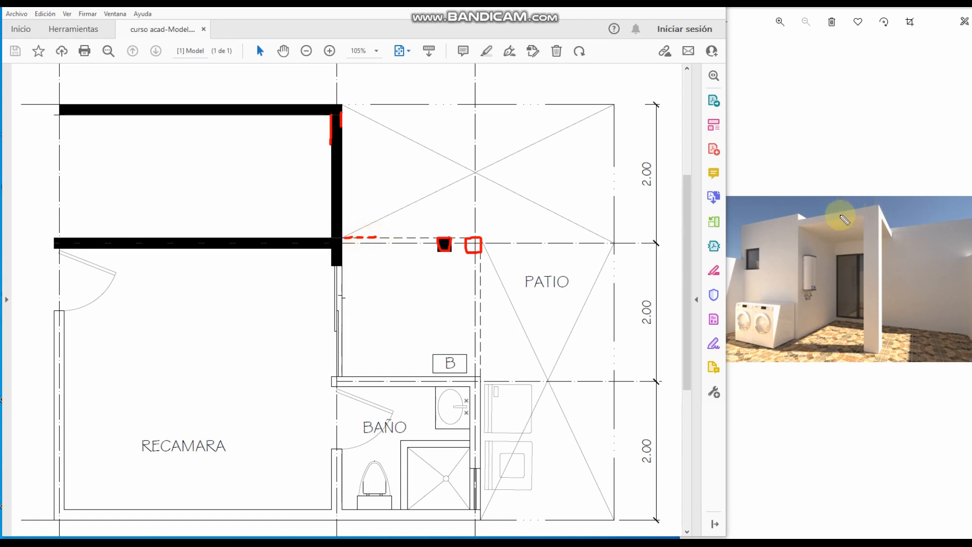
pyautogui.moveTo(799, 229); pyautogui.dragTo(887, 231)
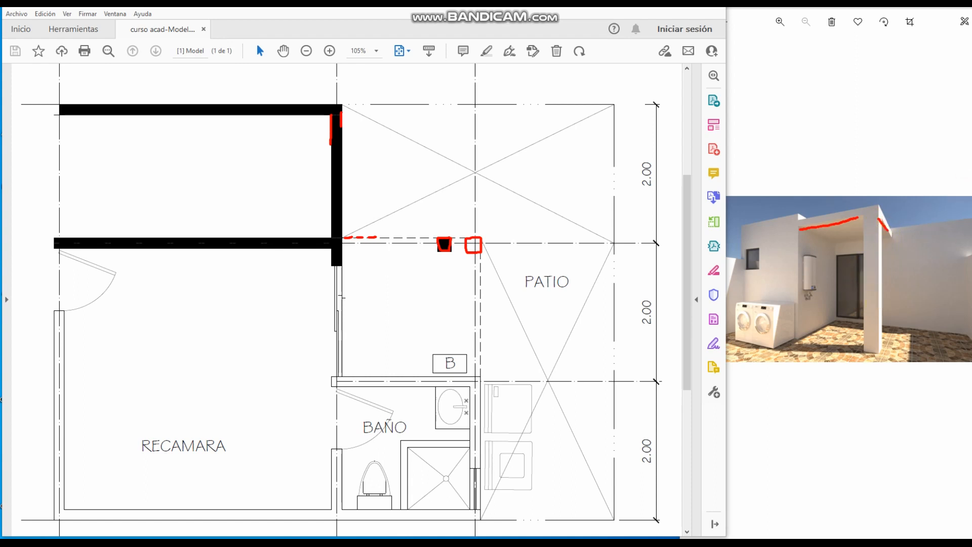
pyautogui.moveTo(612, 391); pyautogui.dragTo(262, 94)
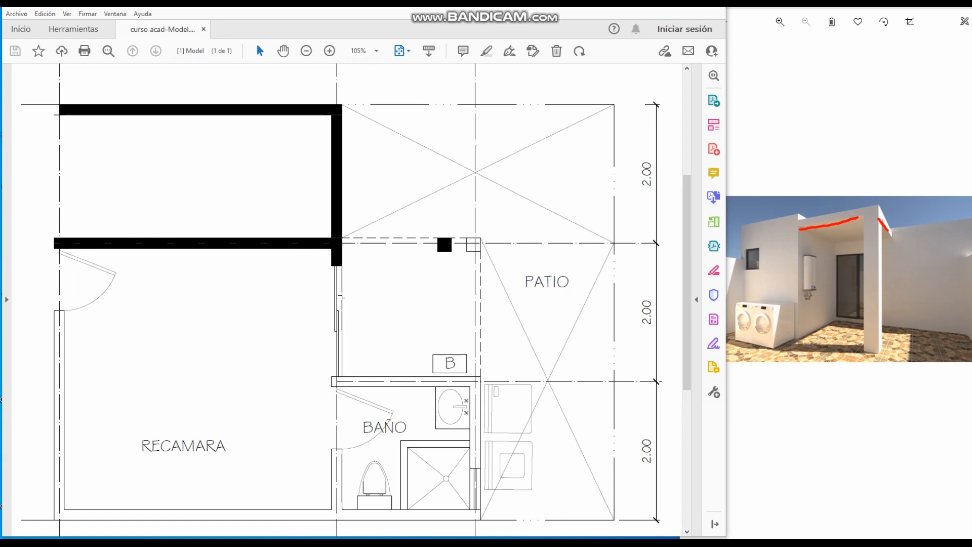
pyautogui.moveTo(344, 237); pyautogui.dragTo(616, 107)
pyautogui.moveTo(349, 107)
pyautogui.mouseDown()
pyautogui.moveTo(429, 156)
pyautogui.moveTo(582, 222)
pyautogui.moveTo(608, 269)
pyautogui.moveTo(527, 397)
pyautogui.moveTo(482, 524)
pyautogui.mouseUp()
pyautogui.moveTo(482, 243); pyautogui.dragTo(612, 511)
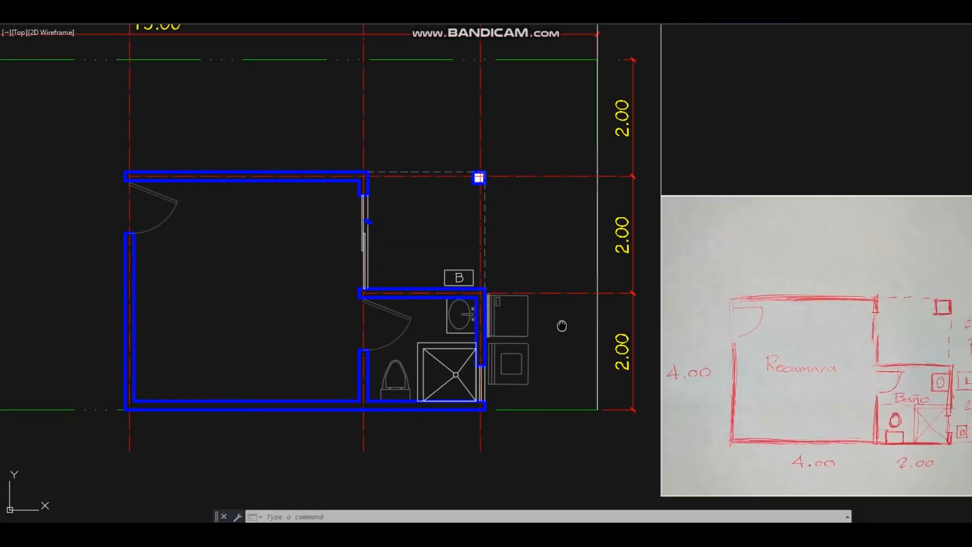
pyautogui.moveTo(559, 321)
pyautogui.mouseDown(button='middle')
pyautogui.moveTo(548, 306)
pyautogui.moveTo(521, 316)
pyautogui.mouseUp(button='middle')
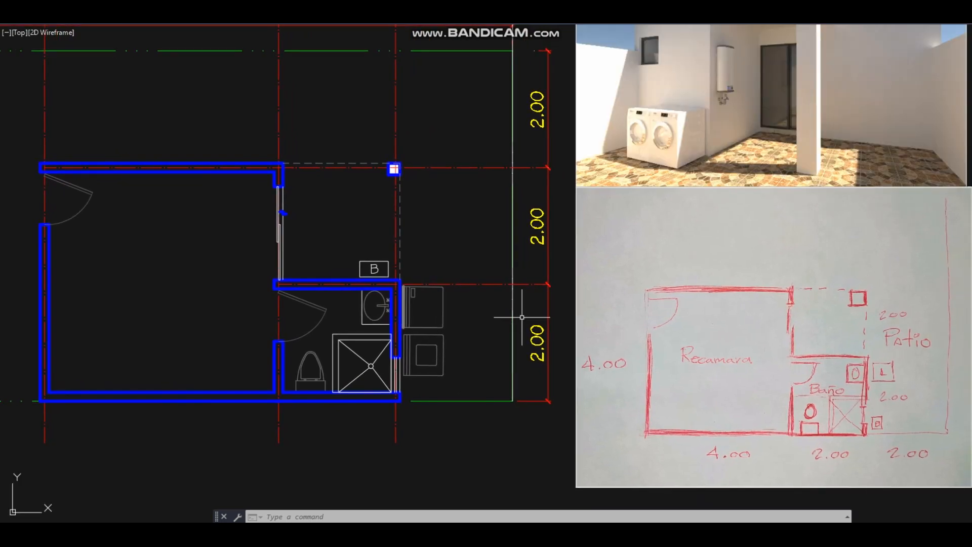
pyautogui.scroll(-4, 518, 317)
pyautogui.moveTo(456, 340); pyautogui.dragTo(472, 299, button='middle')
pyautogui.scroll(2, 431, 296)
pyautogui.scroll(4, 495, 287)
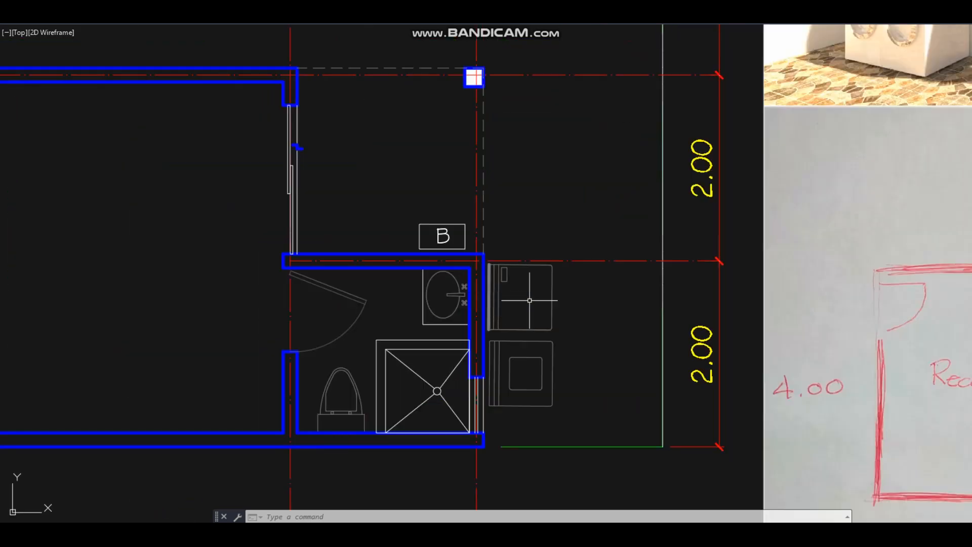
pyautogui.moveTo(563, 304); pyautogui.dragTo(437, 303, button='middle')
pyautogui.scroll(-2, 460, 282)
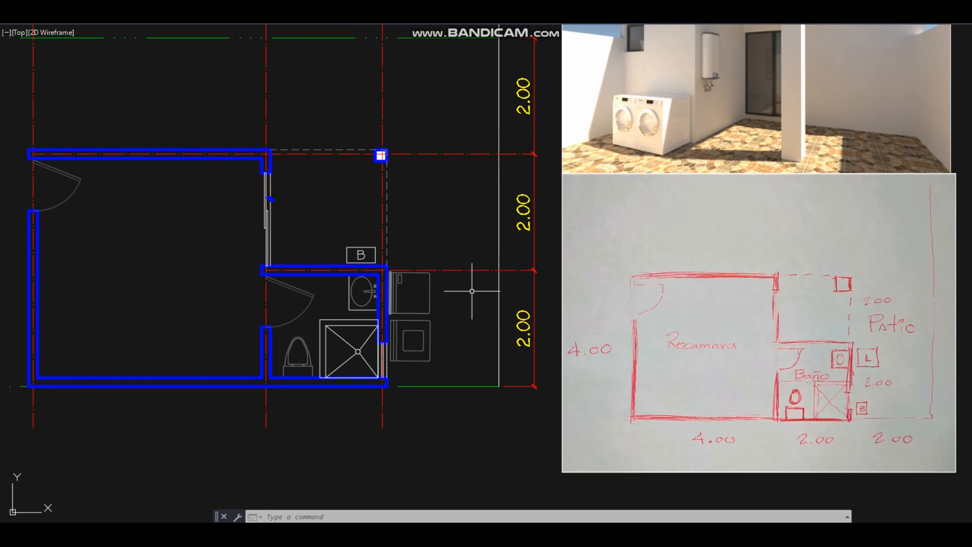
pyautogui.moveTo(471, 291); pyautogui.dragTo(460, 321, button='middle')
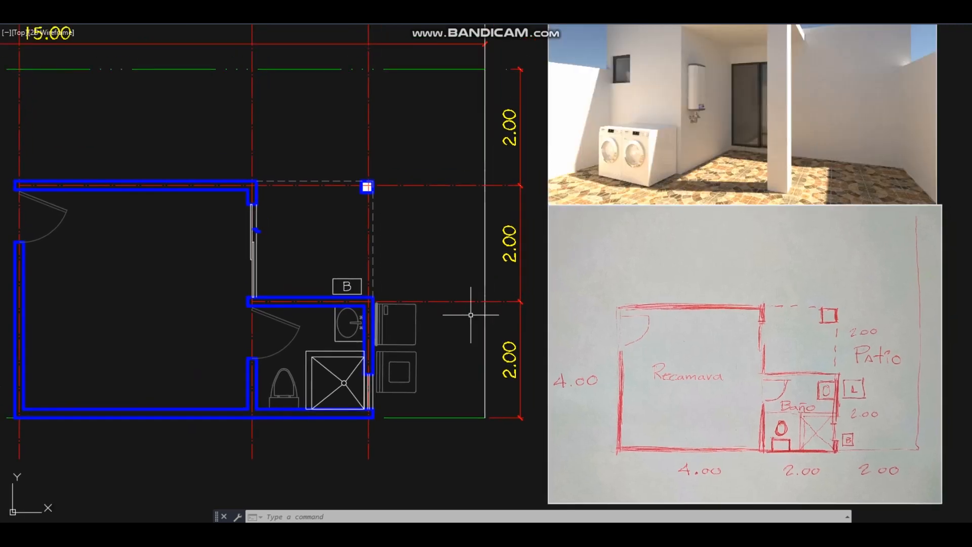
# Erase the white vertical line lying over the plot's right boundary
pyautogui.moveTo(495, 33); pyautogui.dragTo(493, 102, button='middle')
pyautogui.click(496, 48)
pyautogui.click(482, 56)
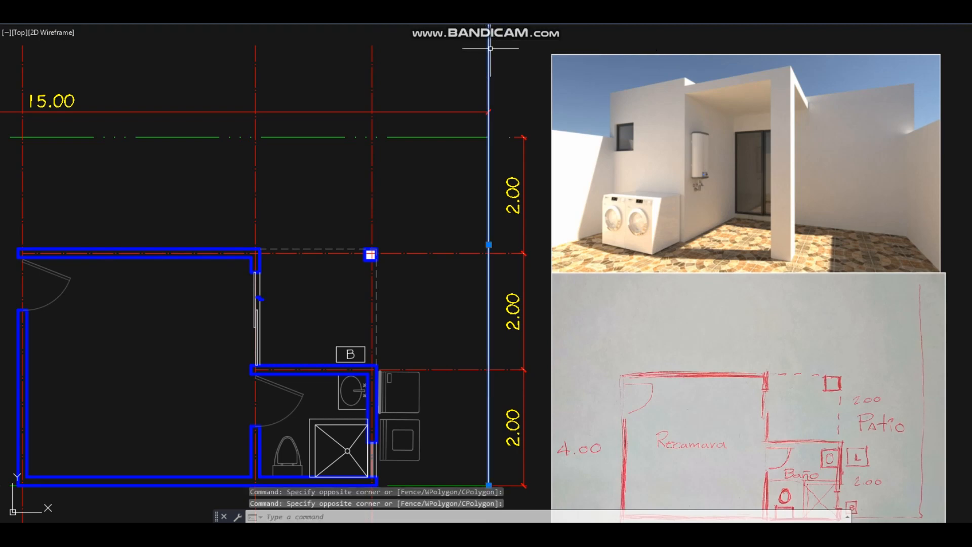
pyautogui.press('Delete')
pyautogui.moveTo(549, 322); pyautogui.dragTo(590, 246, button='middle')
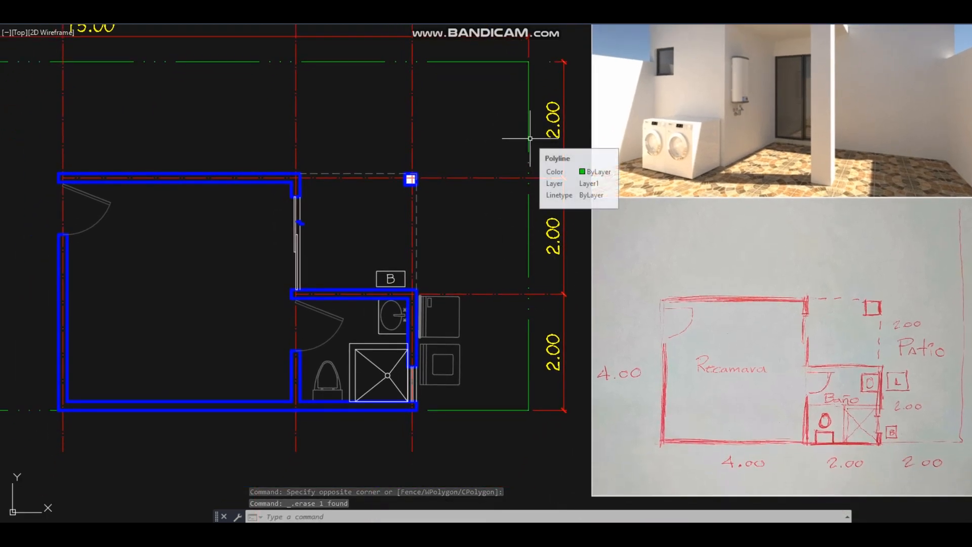
pyautogui.moveTo(528, 280); pyautogui.dragTo(539, 264, button='middle')
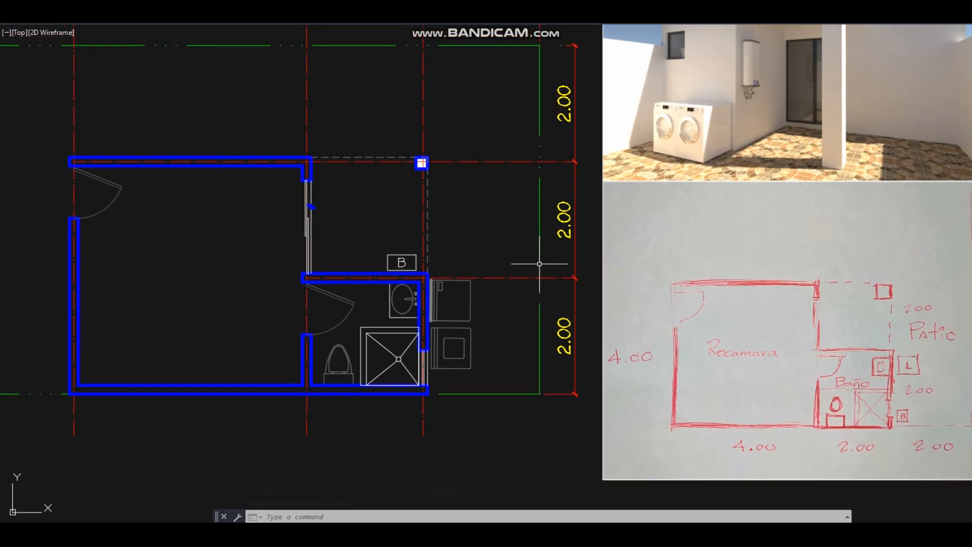